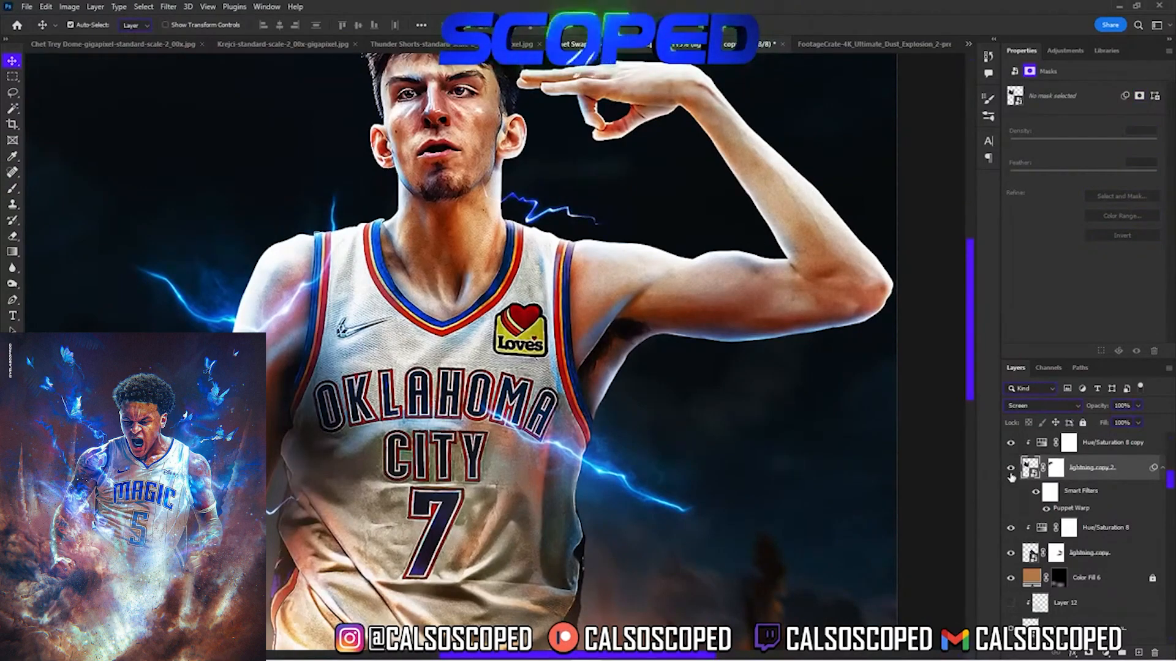
- Duplicate the lightning copy 2 layer together with its clipped Hue/Saturation 8 copy adjustment
{"action": "scroll", "coordinate": [1080, 484], "scroll_direction": "up", "scroll_amount": 3}
{"action": "left_click", "coordinate": [1110, 519]}
{"action": "left_click", "coordinate": [1093, 542], "text": "shift"}
{"action": "key", "text": "ctrl+j"}
- Scale the duplicated lightning to about 50%, rotate it to about -148° and place it under the raised upper arm
{"action": "key", "text": "ctrl+t"}
{"action": "left_click_drag", "start_coordinate": [303, 289], "coordinate": [680, 300]}
{"action": "left_click_drag", "start_coordinate": [867, 442], "coordinate": [908, 334]}
{"action": "left_click_drag", "start_coordinate": [760, 347], "coordinate": [768, 289]}
{"action": "left_click_drag", "start_coordinate": [872, 148], "coordinate": [673, 237]}
{"action": "left_click_drag", "start_coordinate": [704, 172], "coordinate": [396, 230]}
{"action": "left_click_drag", "start_coordinate": [660, 310], "coordinate": [809, 355]}
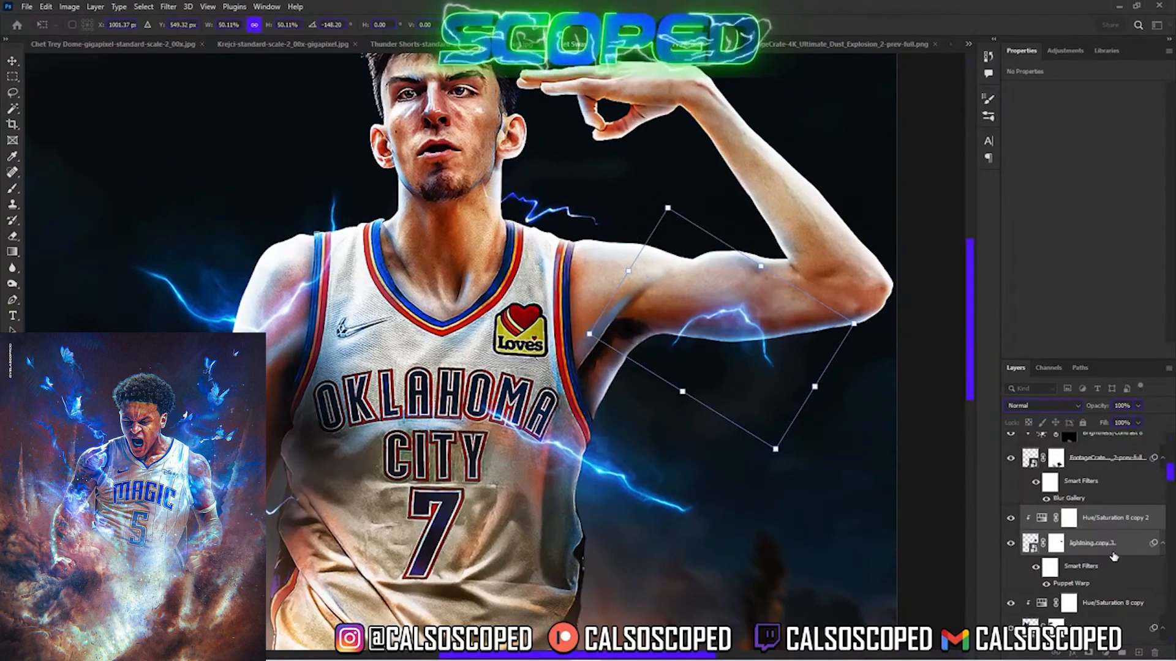
{"action": "left_click", "coordinate": [1113, 547]}
{"action": "left_click", "coordinate": [1117, 519], "text": "shift"}
{"action": "scroll", "coordinate": [477, 326], "scroll_direction": "down", "scroll_amount": 5}
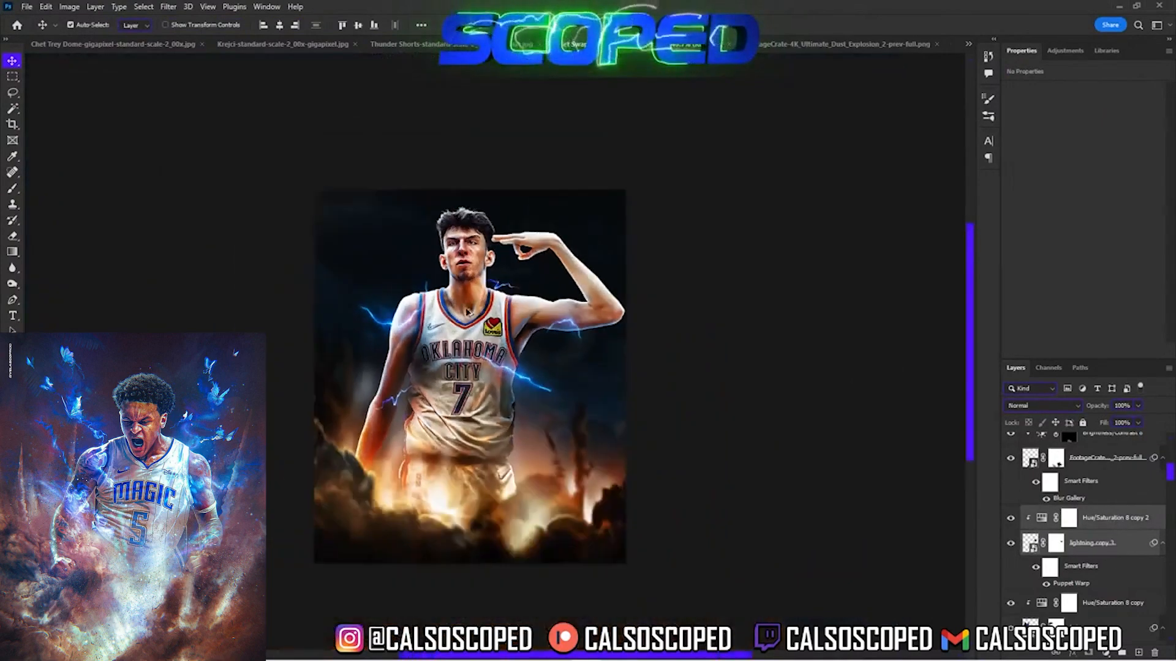
{"action": "scroll", "coordinate": [467, 312], "scroll_direction": "up", "scroll_amount": 5}
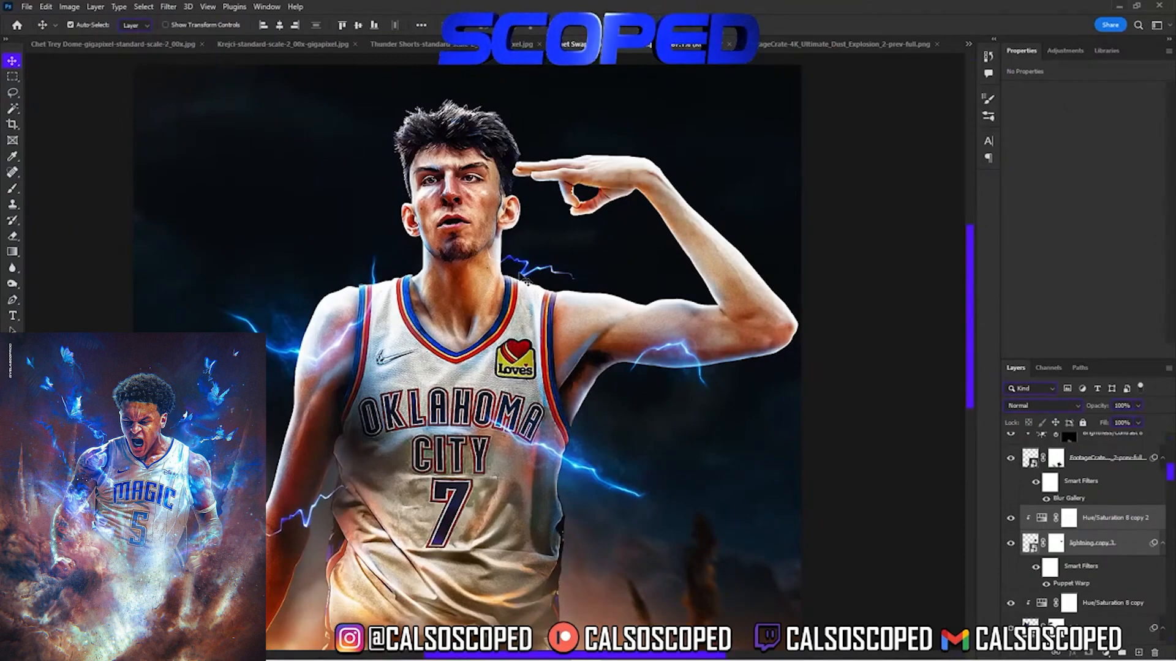
- Move the small Levels 5 copy 2 lightning bolt from beside the fingertips onto the forehead above the brow
{"action": "left_click", "coordinate": [532, 277]}
{"action": "scroll", "coordinate": [1153, 471], "scroll_direction": "up", "scroll_amount": 2}
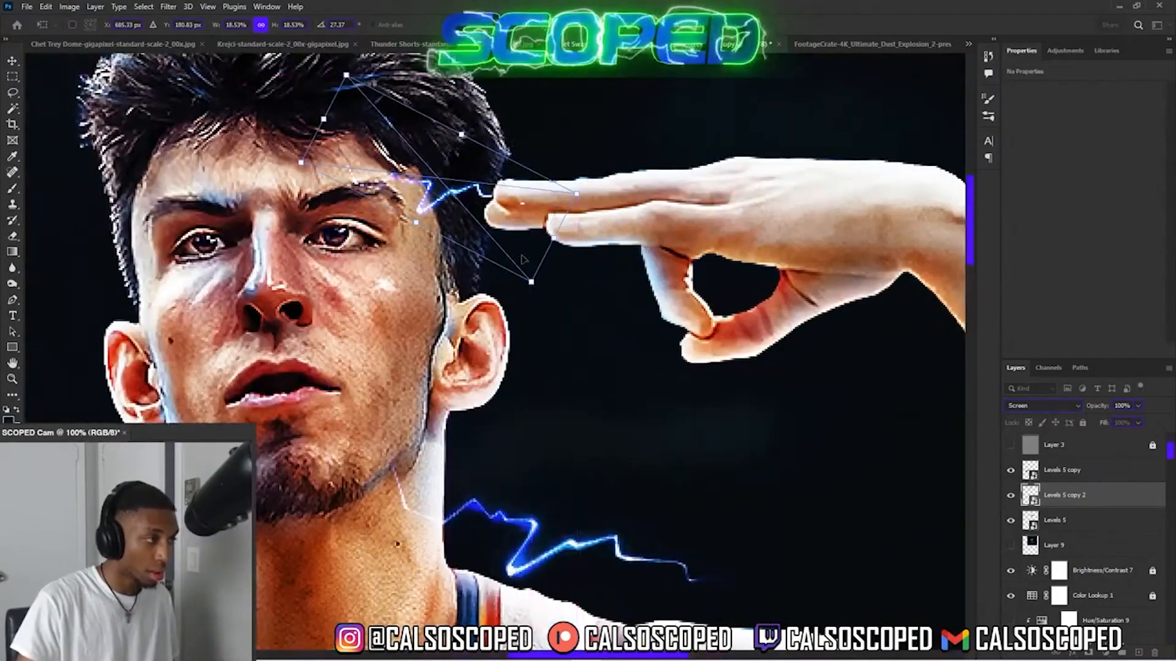
{"action": "left_click_drag", "start_coordinate": [524, 260], "coordinate": [304, 252]}
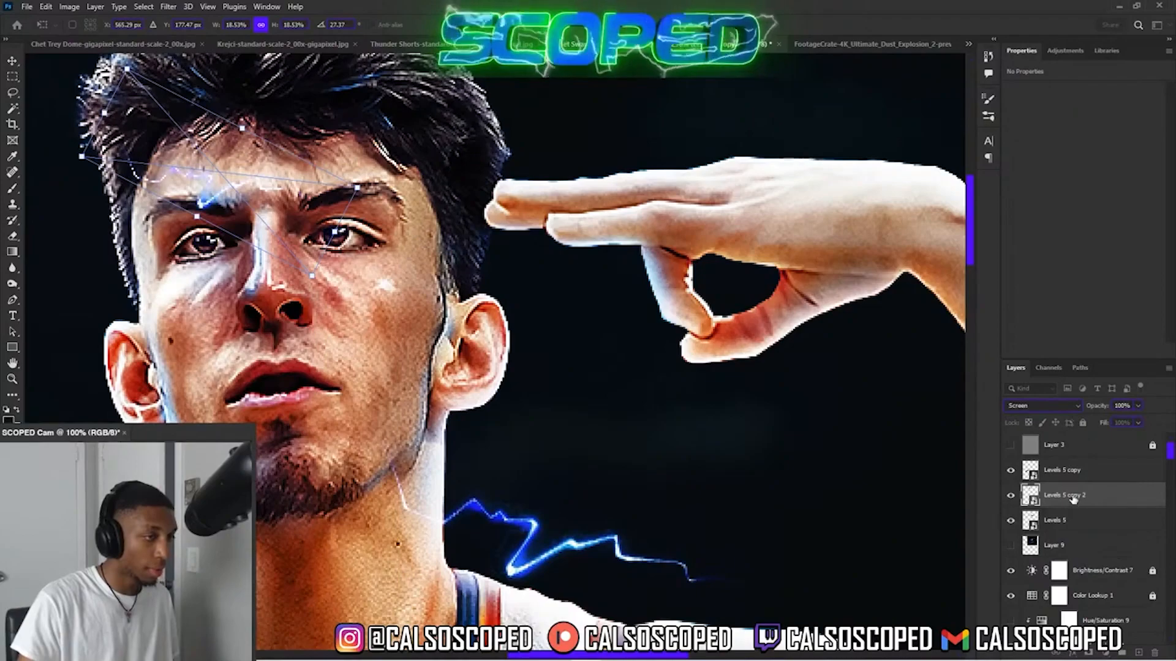
{"action": "left_click", "coordinate": [1073, 499]}
{"action": "scroll", "coordinate": [484, 232], "scroll_direction": "down", "scroll_amount": 6}
{"action": "scroll", "coordinate": [343, 177], "scroll_direction": "up", "scroll_amount": 5}
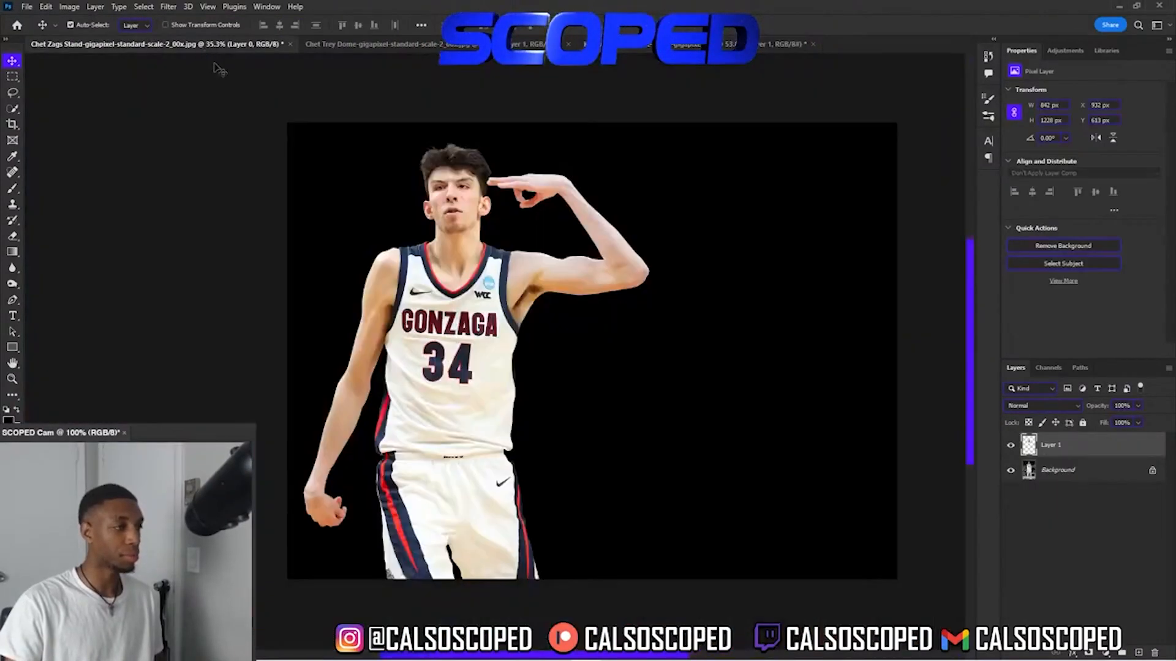
- Paste the Oklahoma City jersey above the Curves 2 layer and position it over the player's Gonzaga jersey
{"action": "key", "text": "ctrl+v"}
{"action": "key", "text": "ctrl+z"}
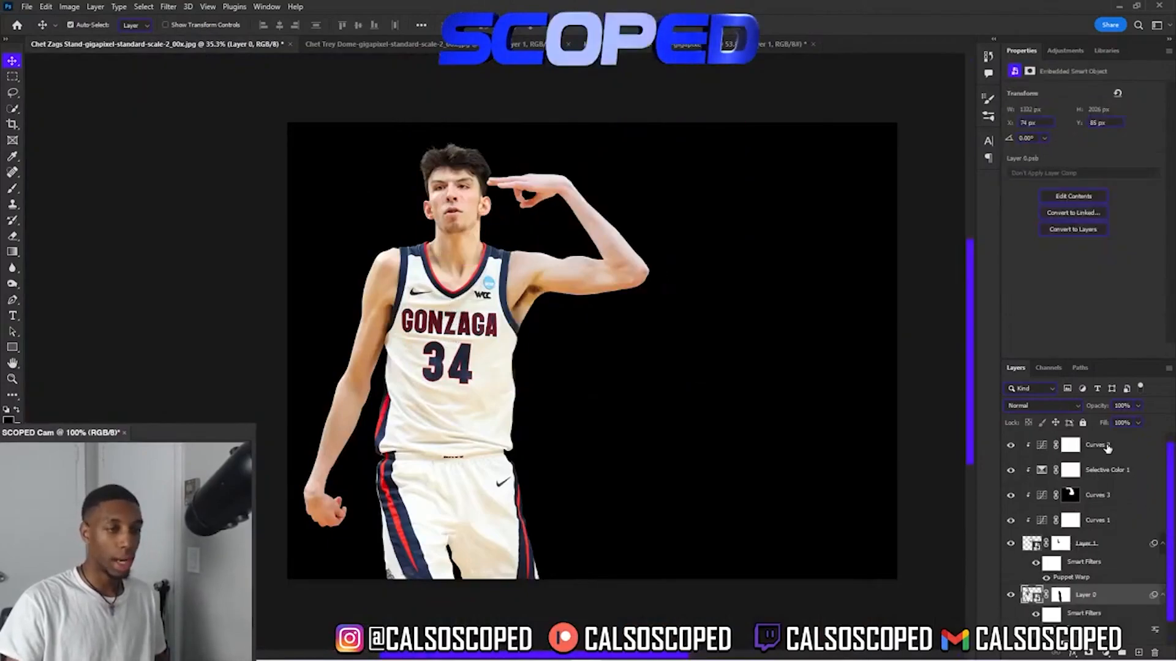
{"action": "left_click", "coordinate": [1106, 446]}
{"action": "key", "text": "ctrl+v"}
{"action": "key", "text": "ctrl+t"}
{"action": "left_click_drag", "start_coordinate": [596, 160], "coordinate": [472, 260]}
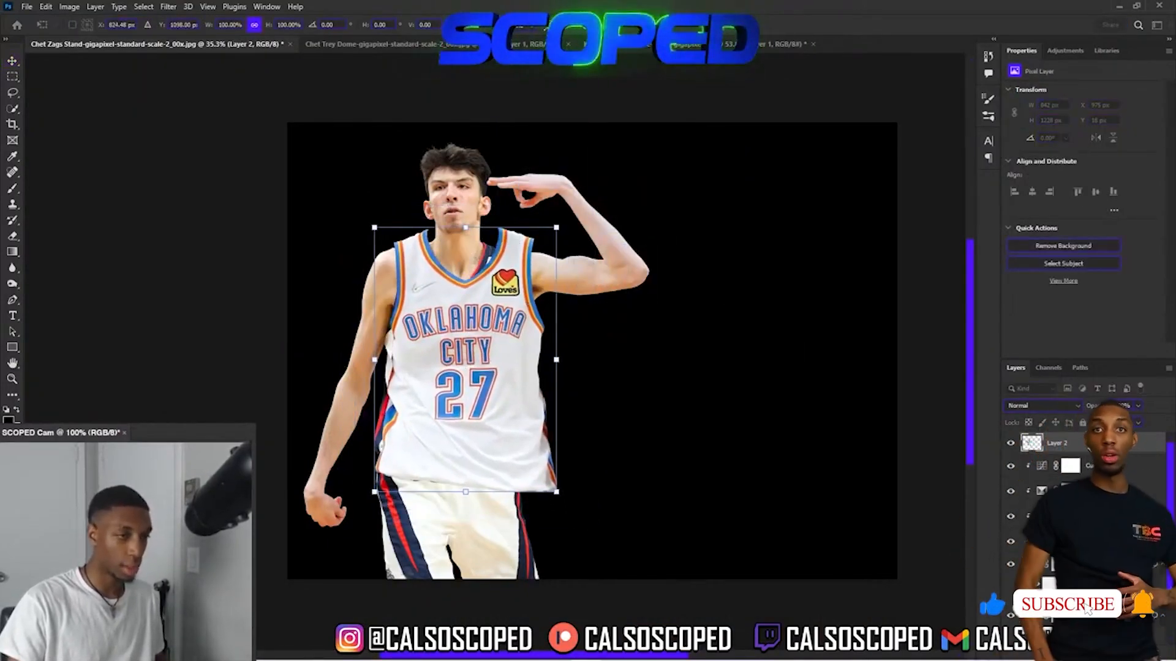
{"action": "key", "text": "Return"}
- Scale the pasted jersey to about 83% and rotate it about 4.2° to fit the player's shoulders and torso
{"action": "scroll", "coordinate": [406, 298], "scroll_direction": "up", "scroll_amount": 2}
{"action": "key", "text": "ctrl+t"}
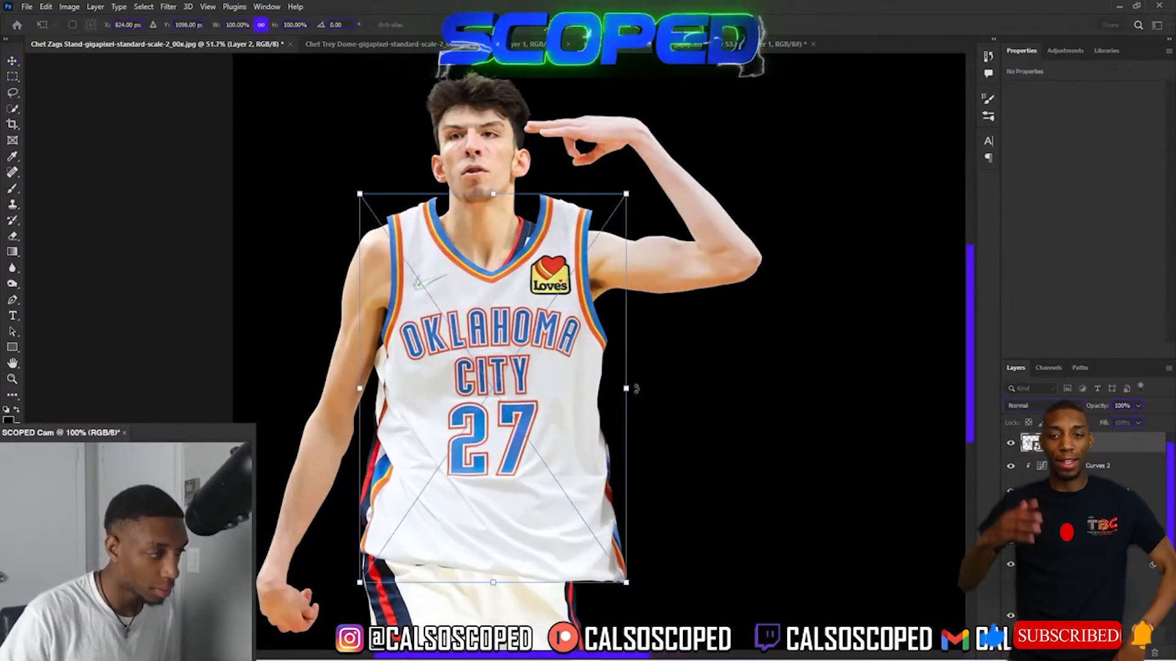
{"action": "left_click_drag", "start_coordinate": [625, 389], "coordinate": [522, 361]}
{"action": "left_click_drag", "start_coordinate": [594, 356], "coordinate": [541, 365]}
{"action": "left_click_drag", "start_coordinate": [487, 508], "coordinate": [487, 527]}
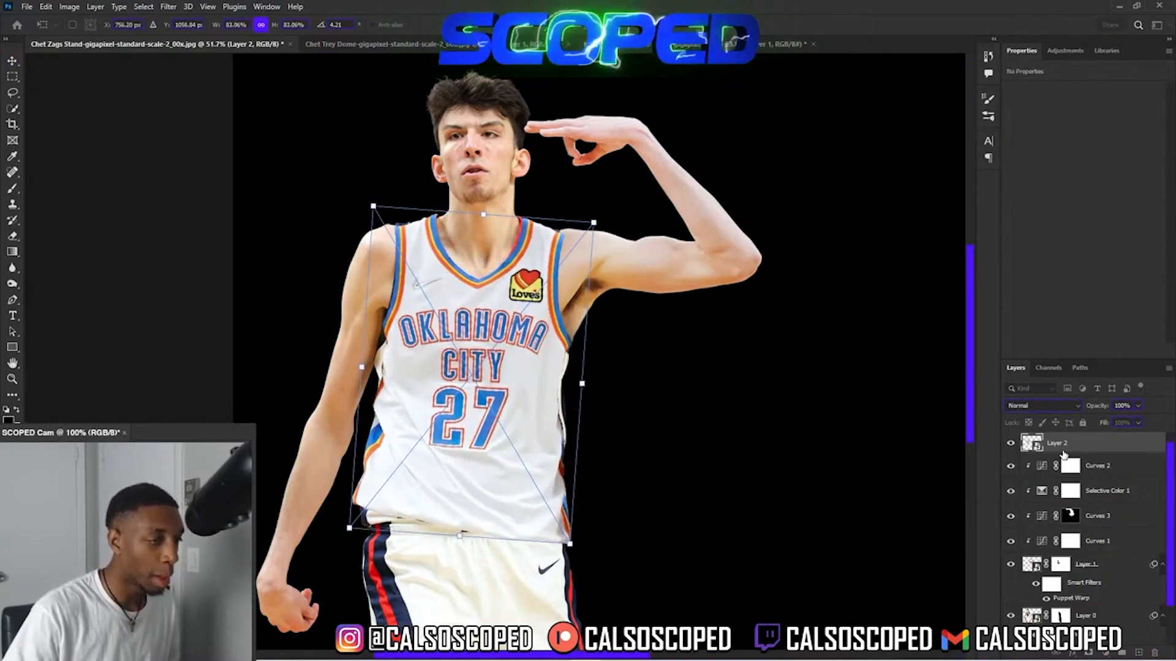
{"action": "key", "text": "Return"}
{"action": "scroll", "coordinate": [233, 129], "scroll_direction": "up", "scroll_amount": 1}
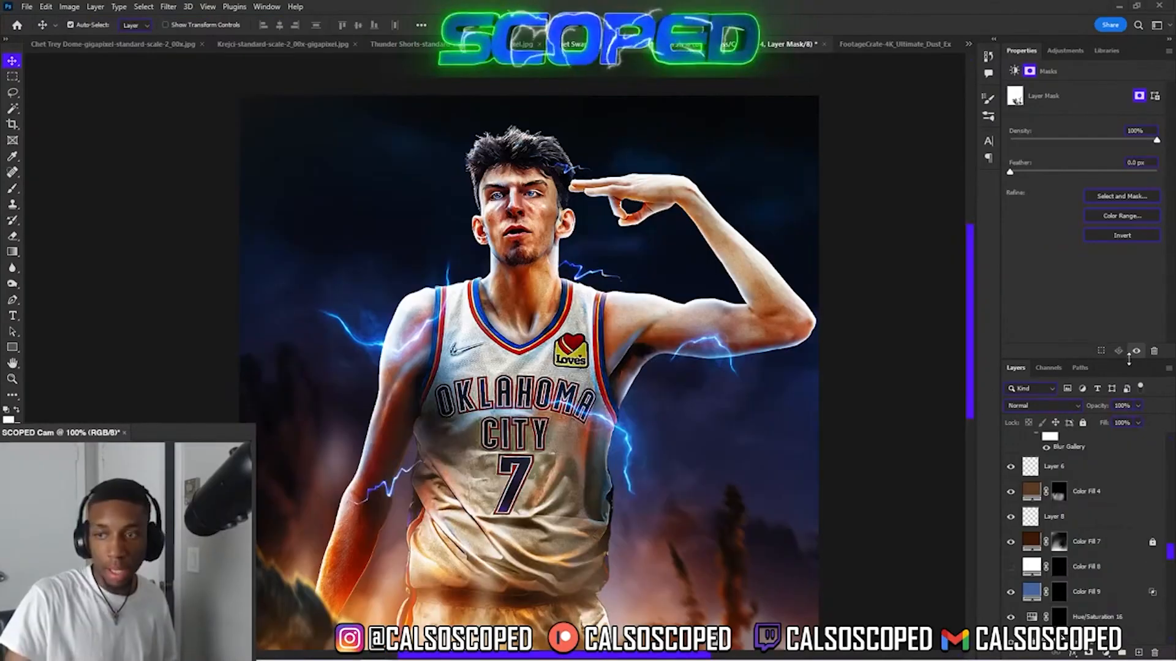
- Examine the poster composite up close and as a whole, from the figure's edges to the lower jersey and smoke
{"action": "scroll", "coordinate": [869, 355], "scroll_direction": "down", "scroll_amount": 3}
{"action": "scroll", "coordinate": [414, 357], "scroll_direction": "down", "scroll_amount": 2}
{"action": "scroll", "coordinate": [414, 357], "scroll_direction": "up", "scroll_amount": 2}
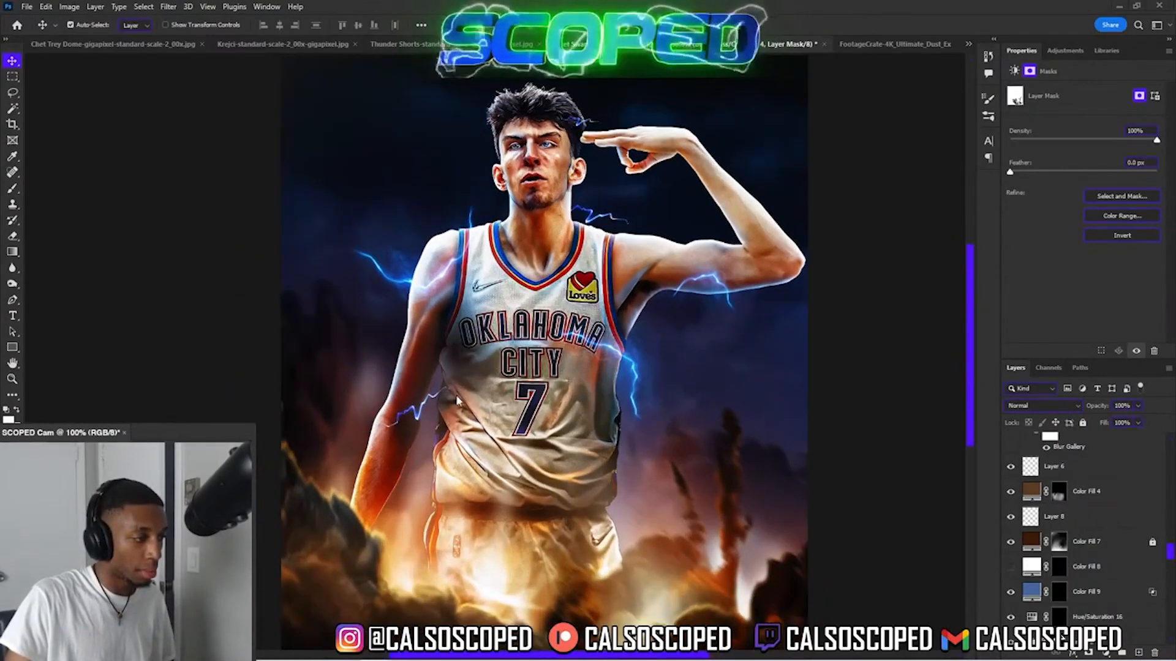
{"action": "scroll", "coordinate": [582, 495], "scroll_direction": "down", "scroll_amount": 2}
{"action": "scroll", "coordinate": [581, 495], "scroll_direction": "up", "scroll_amount": 2}
{"action": "scroll", "coordinate": [581, 494], "scroll_direction": "up", "scroll_amount": 3}
{"action": "scroll", "coordinate": [569, 502], "scroll_direction": "down", "scroll_amount": 1}
{"action": "scroll", "coordinate": [1090, 517], "scroll_direction": "up", "scroll_amount": 2}
{"action": "scroll", "coordinate": [1089, 517], "scroll_direction": "down", "scroll_amount": 3}
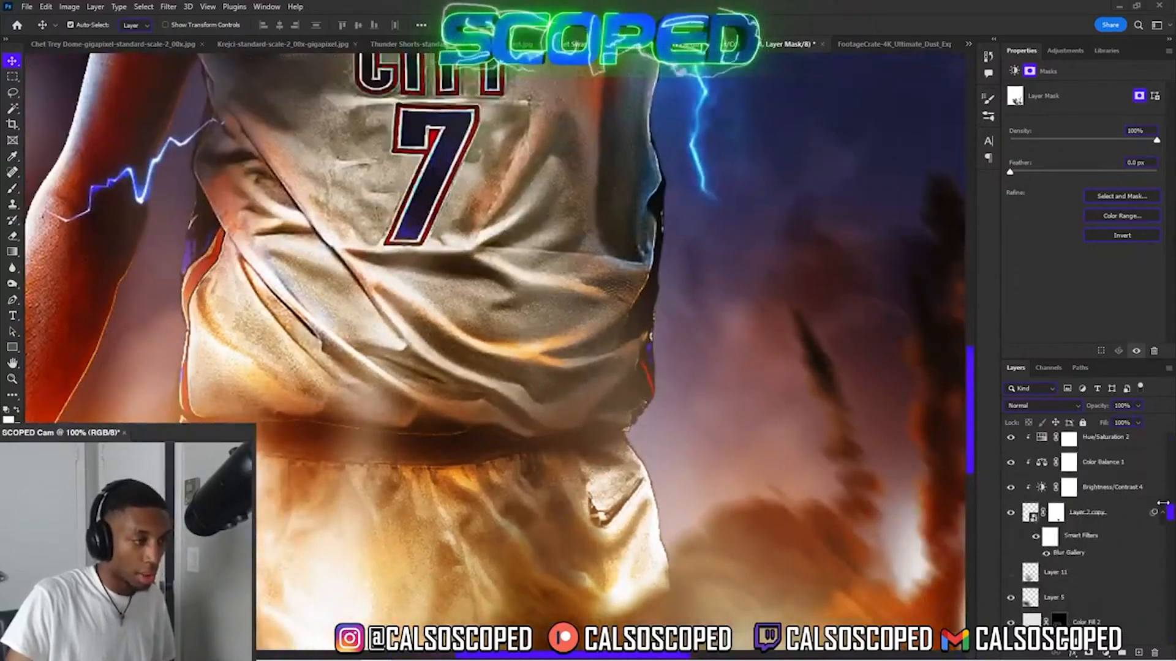
- Show the gray Layer 3 at the top of the layer stack to check the poster's values in black and white
{"action": "left_click_drag", "start_coordinate": [1170, 519], "coordinate": [1128, 460]}
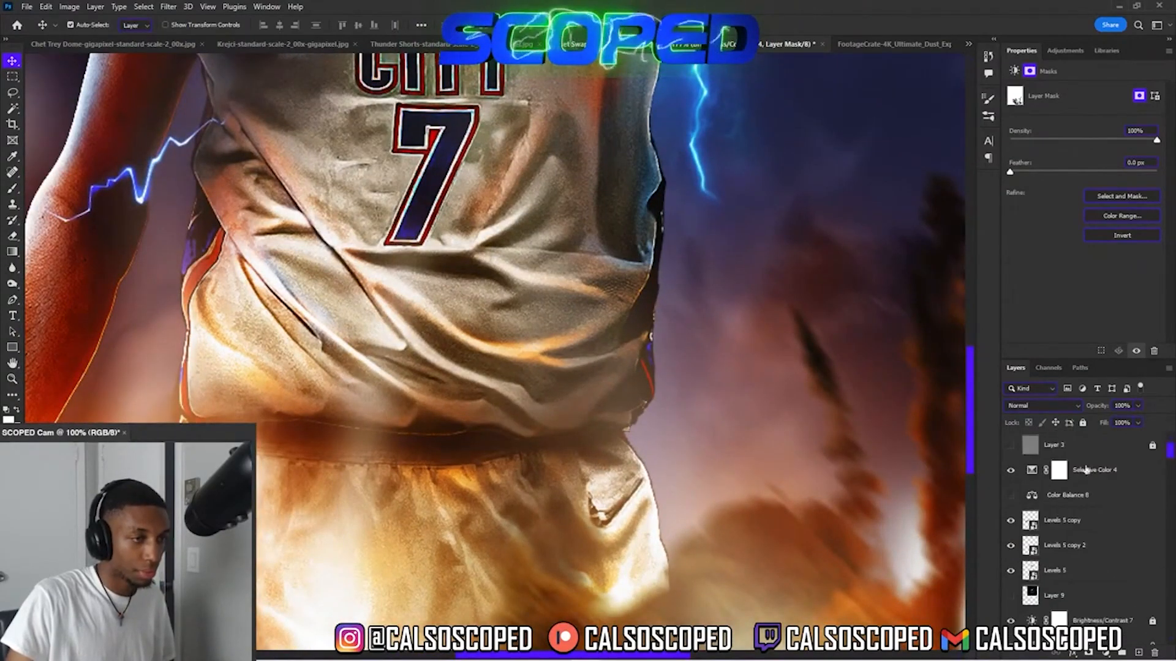
{"action": "left_click", "coordinate": [1014, 449]}
{"action": "scroll", "coordinate": [727, 388], "scroll_direction": "down", "scroll_amount": 5}
{"action": "scroll", "coordinate": [727, 404], "scroll_direction": "up", "scroll_amount": 3}
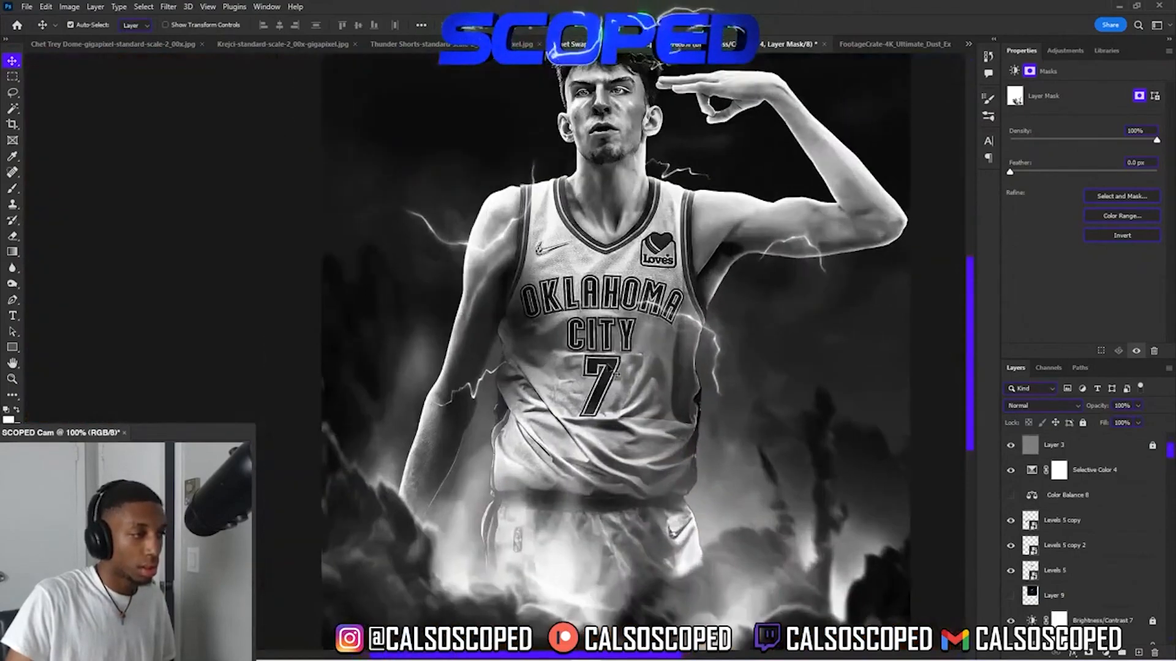
- Check the Curves 6 and Curves 2 adjustments by toggling them, and ready the Brush tool on the Curves 2 mask
{"action": "left_click", "coordinate": [724, 467]}
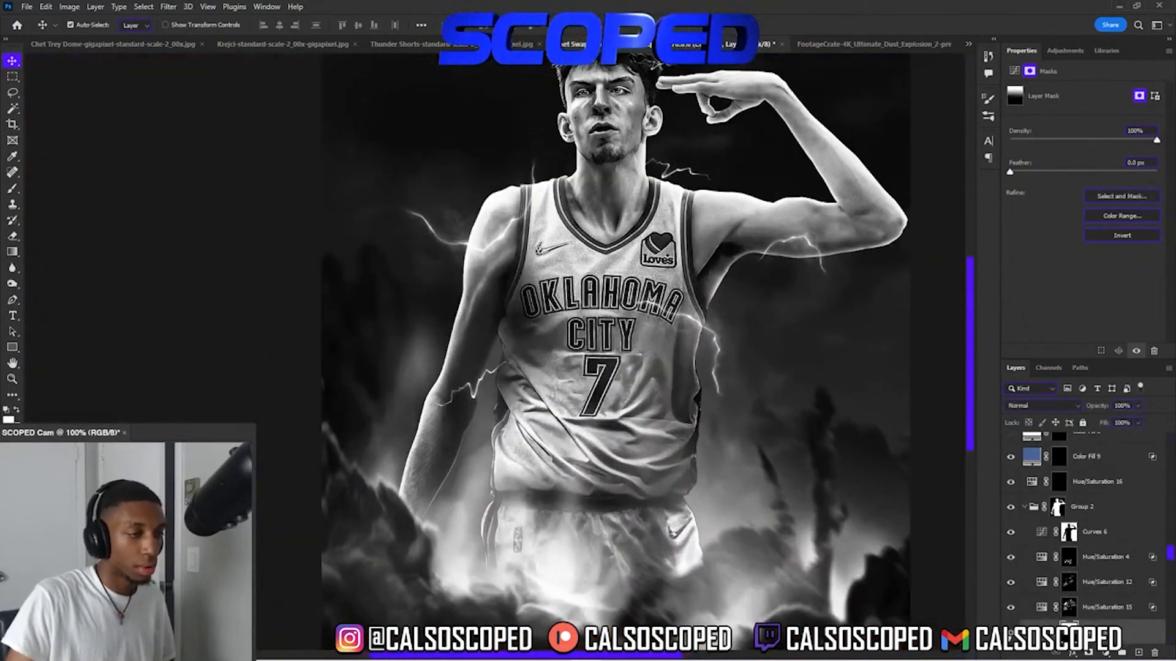
{"action": "left_click", "coordinate": [1010, 533]}
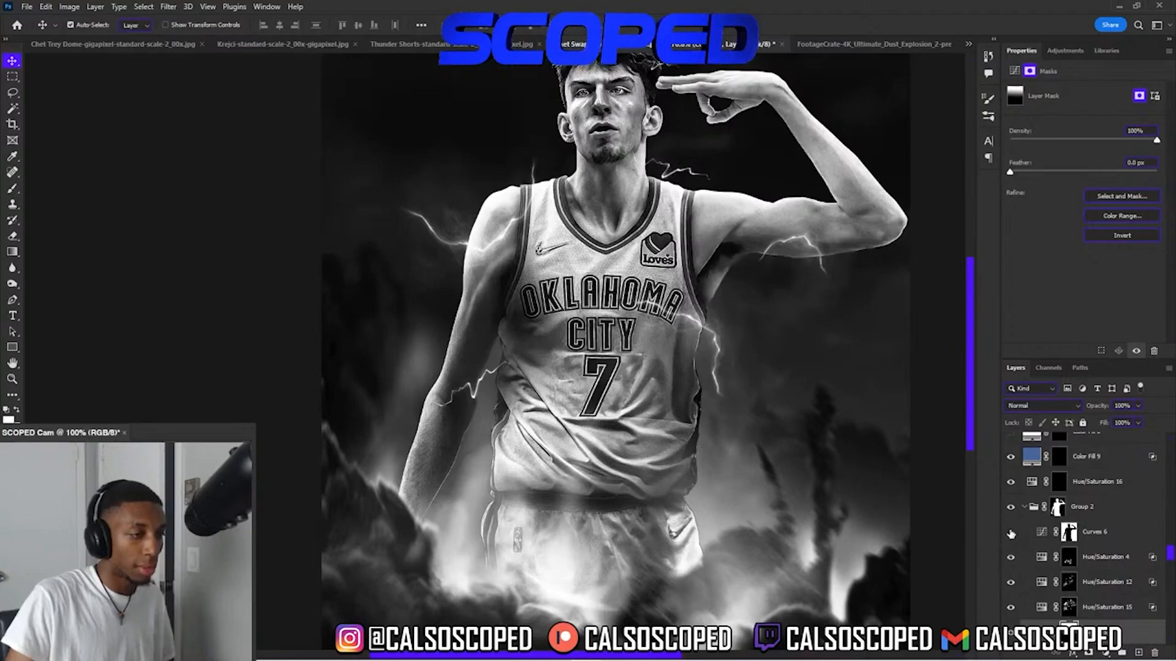
{"action": "scroll", "coordinate": [1012, 538], "scroll_direction": "down", "scroll_amount": 3}
{"action": "left_click", "coordinate": [1008, 583]}
{"action": "left_click", "coordinate": [1008, 583]}
{"action": "left_click", "coordinate": [1069, 582]}
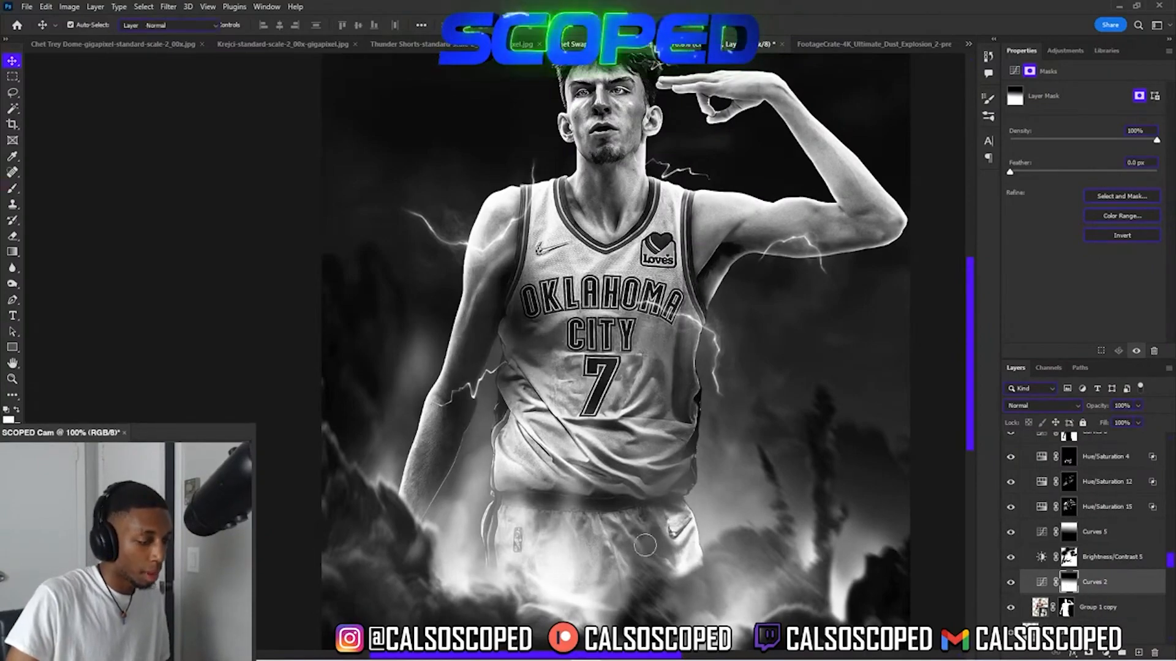
{"action": "key", "text": "b"}
{"action": "scroll", "coordinate": [658, 542], "scroll_direction": "up", "scroll_amount": 3}
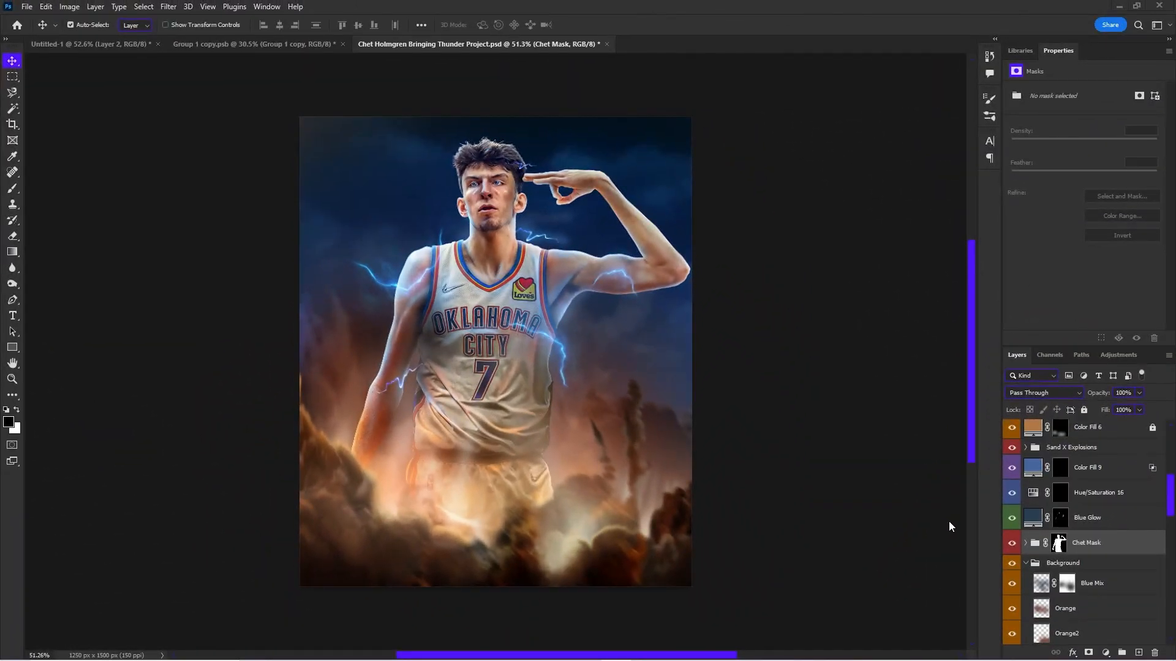
- Hide the Chet Mask group and every layer above it so only the Background group shows
{"action": "left_click_drag", "start_coordinate": [1012, 541], "coordinate": [1013, 489]}
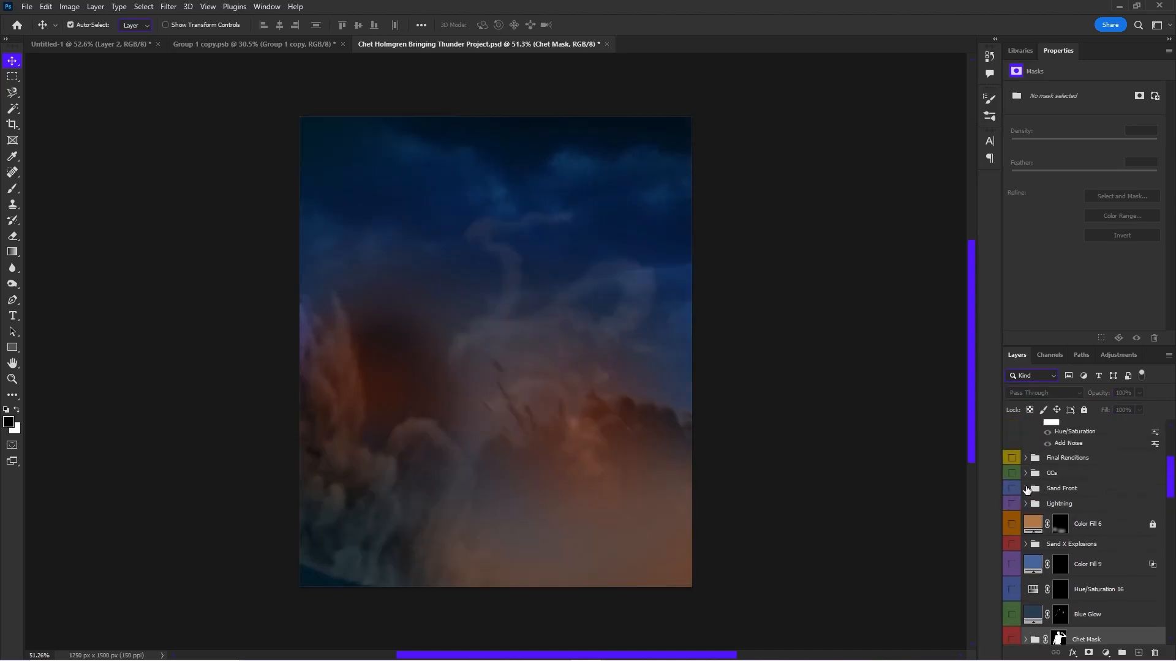
{"action": "scroll", "coordinate": [1021, 473], "scroll_direction": "down", "scroll_amount": 4}
{"action": "scroll", "coordinate": [1020, 481], "scroll_direction": "up", "scroll_amount": 2}
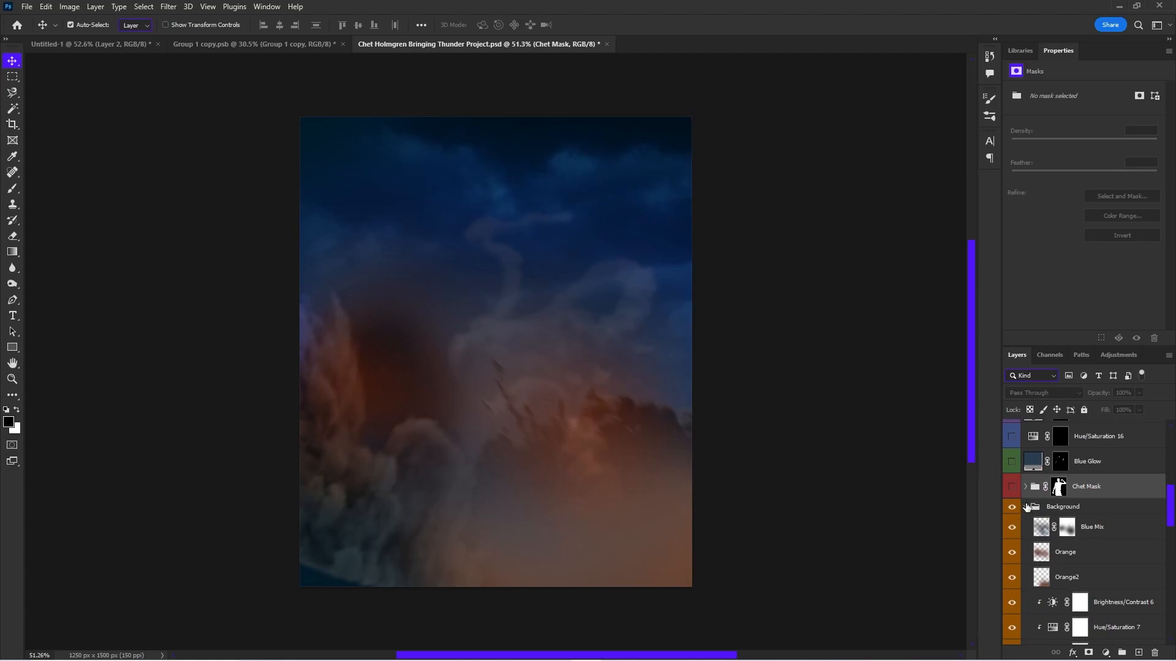
- Hide the layers inside the Background group except BG SandStorm and the BG Darken fill
{"action": "left_click", "coordinate": [1027, 507]}
{"action": "left_click", "coordinate": [1027, 637]}
{"action": "scroll", "coordinate": [1015, 466], "scroll_direction": "down", "scroll_amount": 7}
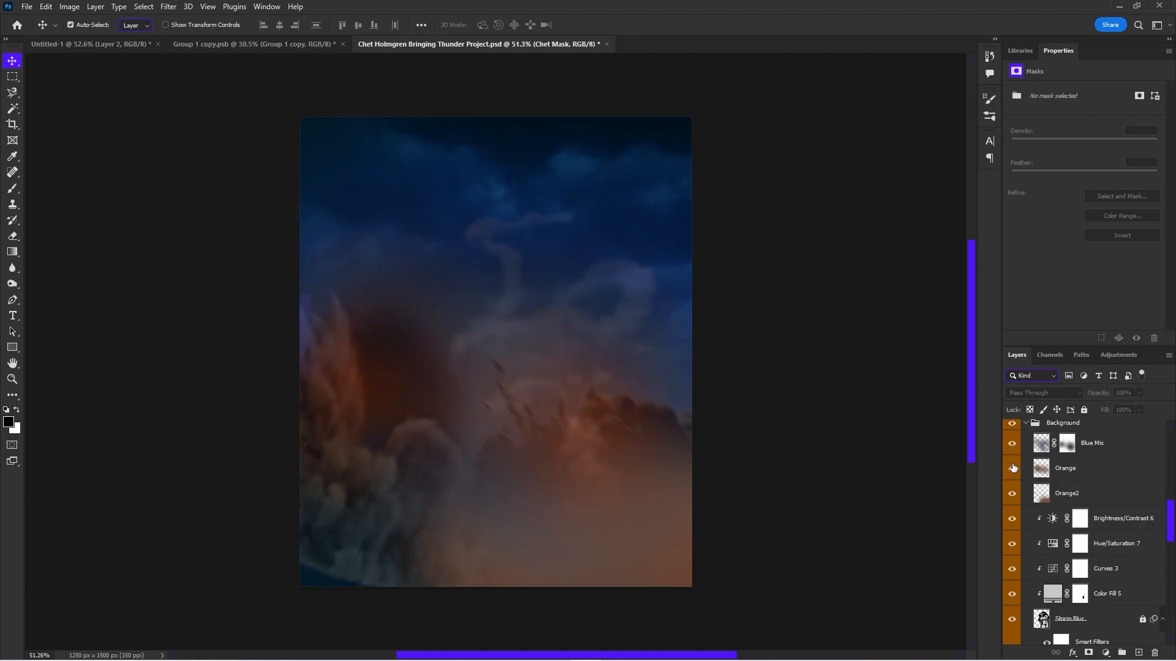
{"action": "scroll", "coordinate": [1109, 487], "scroll_direction": "down", "scroll_amount": 9}
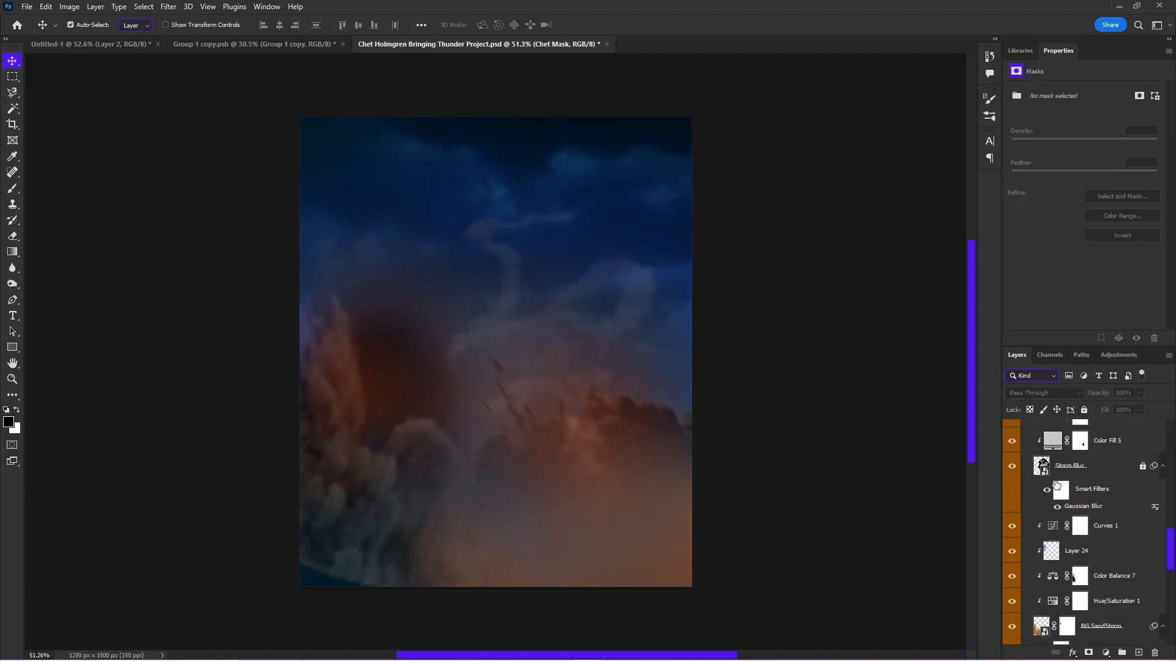
{"action": "scroll", "coordinate": [1056, 485], "scroll_direction": "down", "scroll_amount": 5}
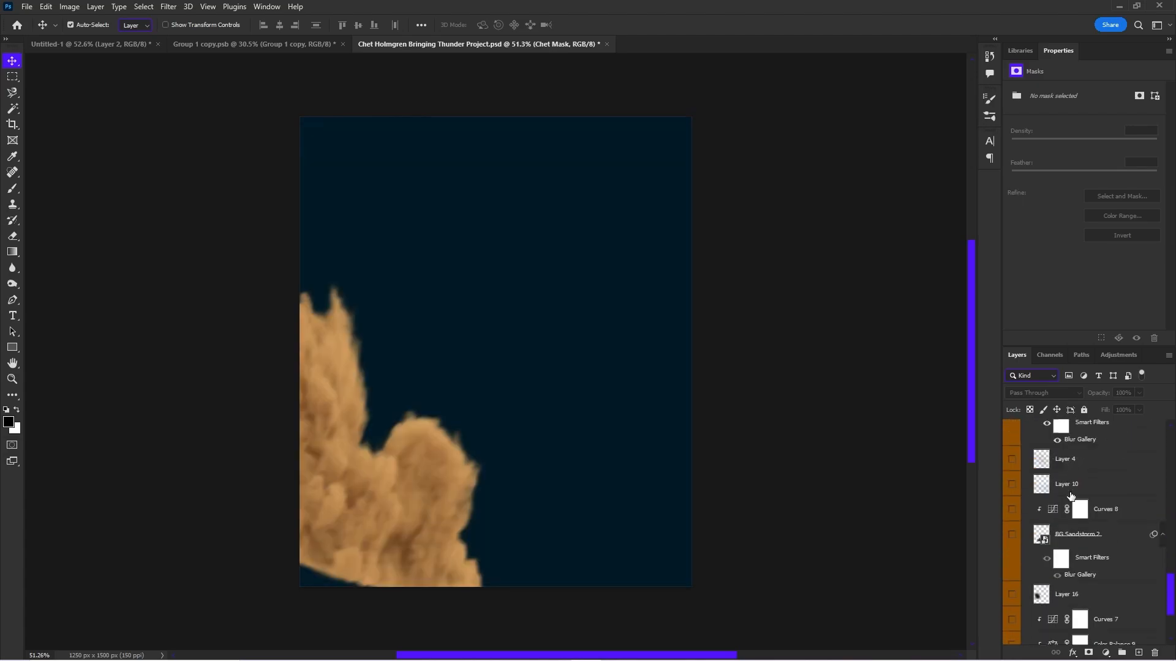
- Compare the canvas with and without the BG Darken fill and view its solid color without changing it
{"action": "left_click", "coordinate": [1012, 632]}
{"action": "left_click", "coordinate": [1012, 633]}
{"action": "left_click", "coordinate": [1011, 632]}
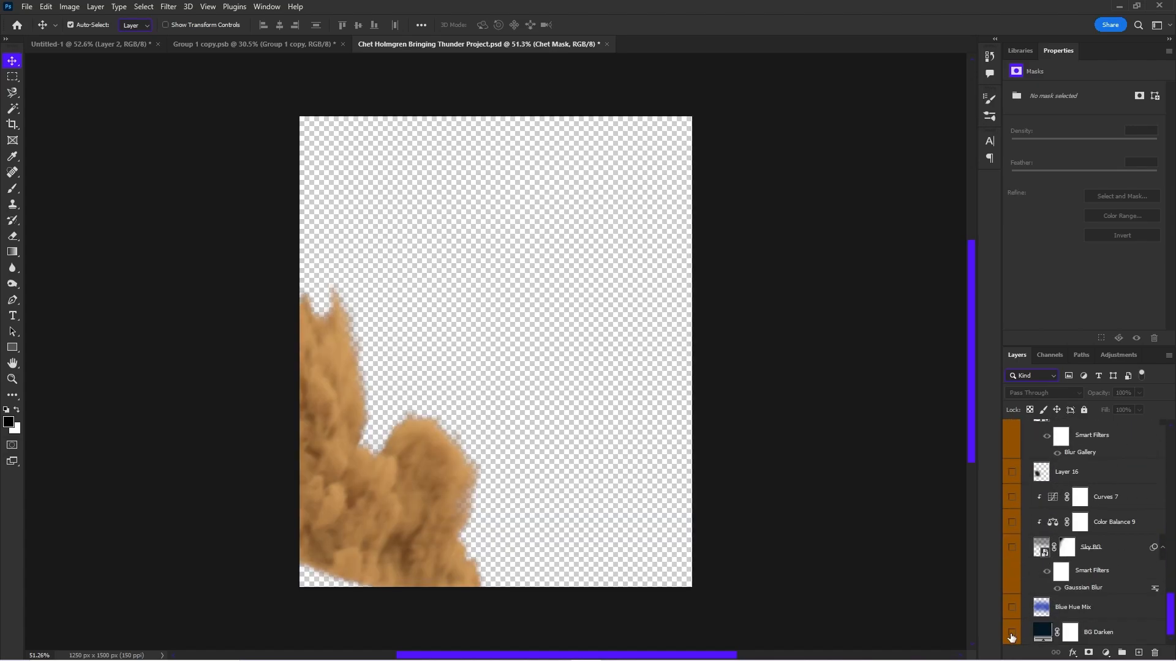
{"action": "left_click", "coordinate": [1012, 632]}
{"action": "double_click", "coordinate": [1041, 633]}
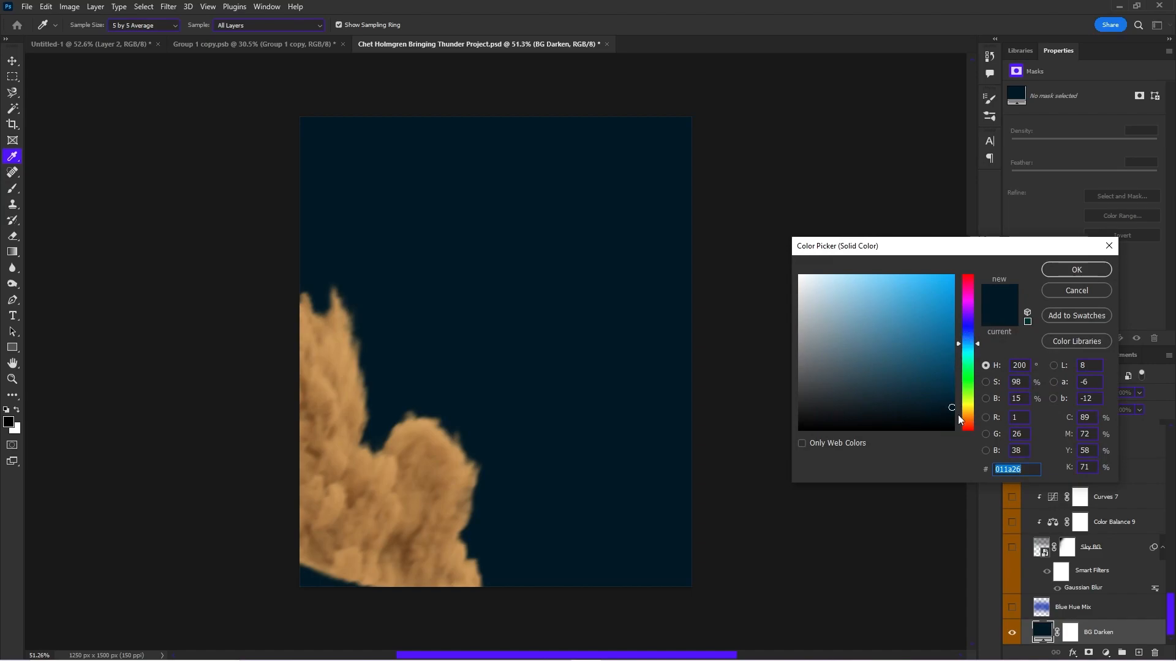
{"action": "left_click", "coordinate": [1070, 293]}
{"action": "key", "text": "v"}
- Show the Blue Hue Mix and Sky BG layers above the dark fill
{"action": "left_click", "coordinate": [1012, 607]}
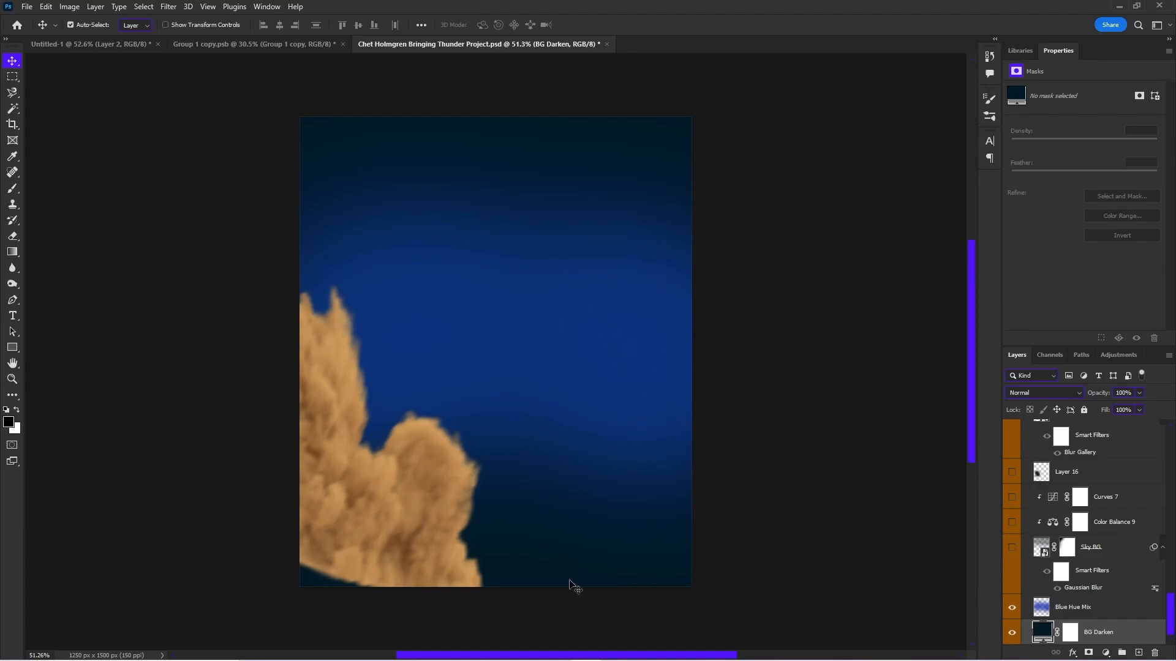
{"action": "left_click", "coordinate": [1012, 547]}
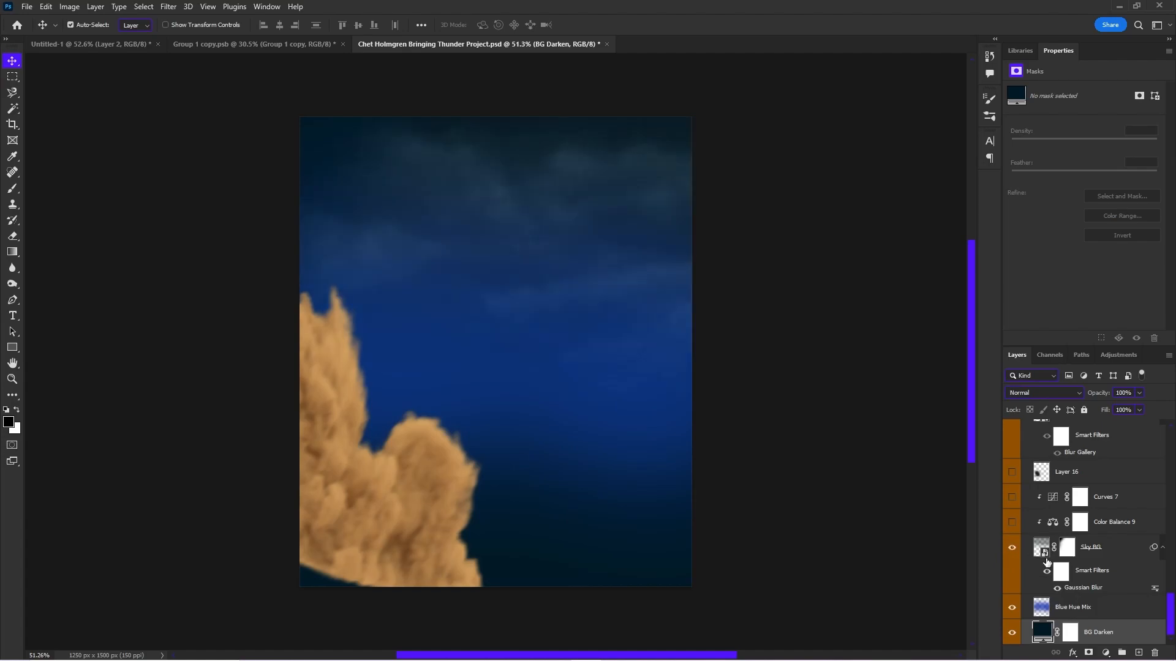
- Open the Sky BG smart object, delete the storm cloud image's layer mask and close the smart object
{"action": "double_click", "coordinate": [1044, 554]}
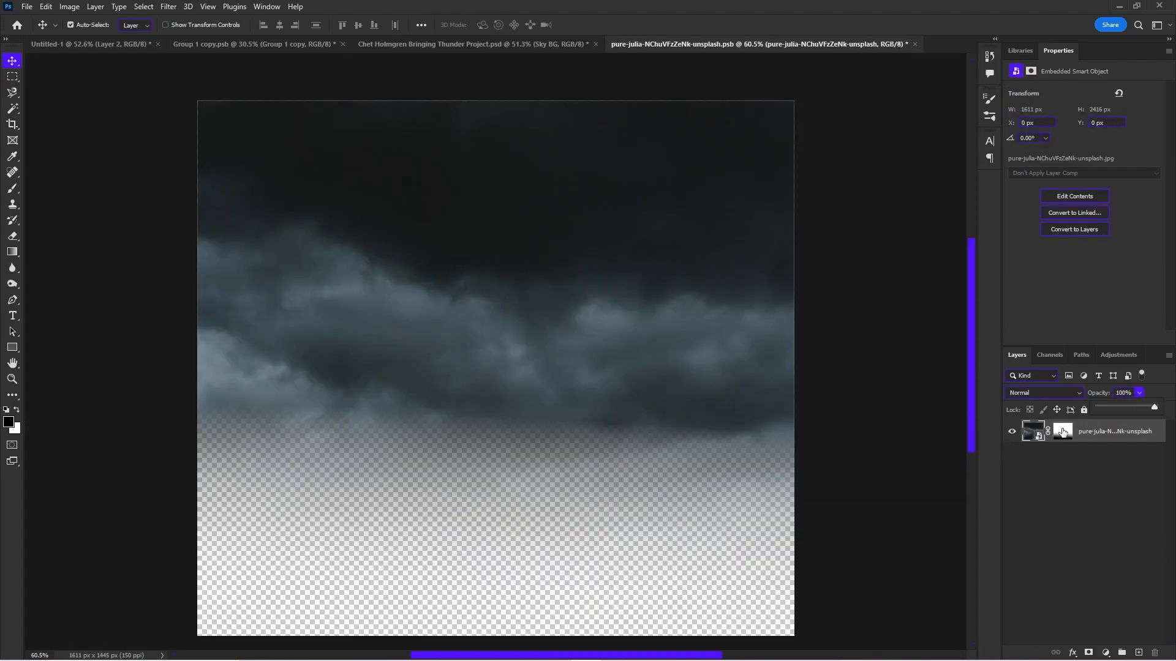
{"action": "right_click", "coordinate": [1063, 432]}
{"action": "left_click", "coordinate": [1055, 451]}
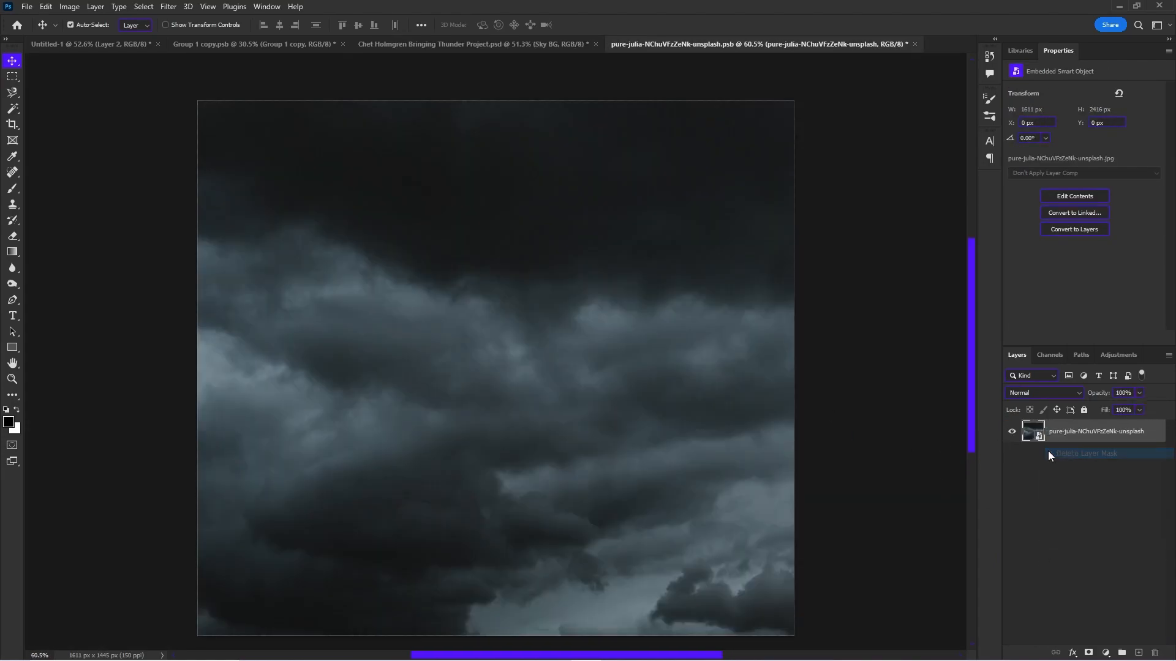
{"action": "scroll", "coordinate": [542, 216], "scroll_direction": "down", "scroll_amount": 2}
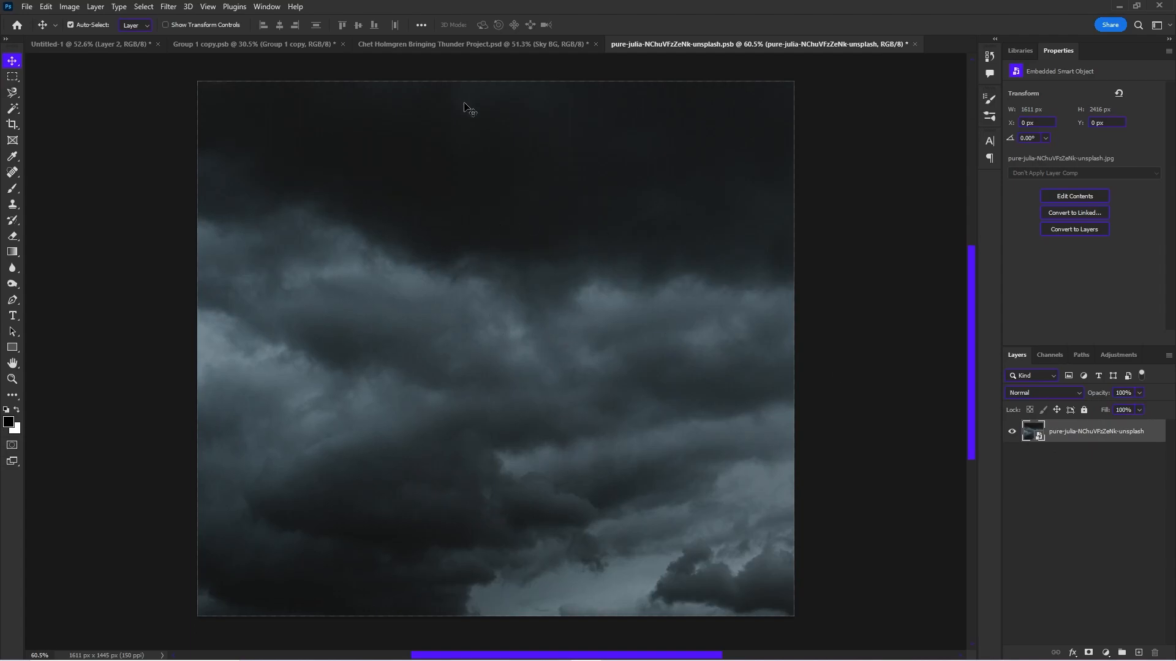
{"action": "left_click", "coordinate": [914, 44]}
{"action": "key", "text": "Return"}
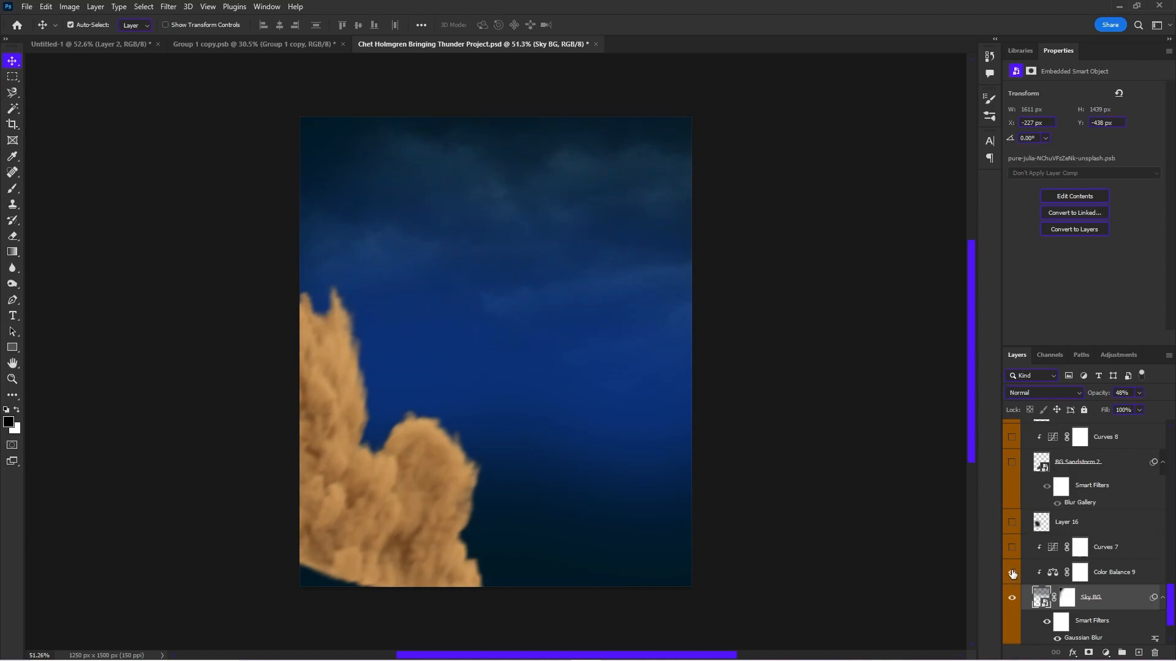
- Show the Color Balance 9 and Curves 7 adjustments on the sky and view the Curves 7 settings
{"action": "left_click", "coordinate": [1012, 548]}
{"action": "left_click", "coordinate": [1143, 532]}
{"action": "left_click", "coordinate": [1139, 548]}
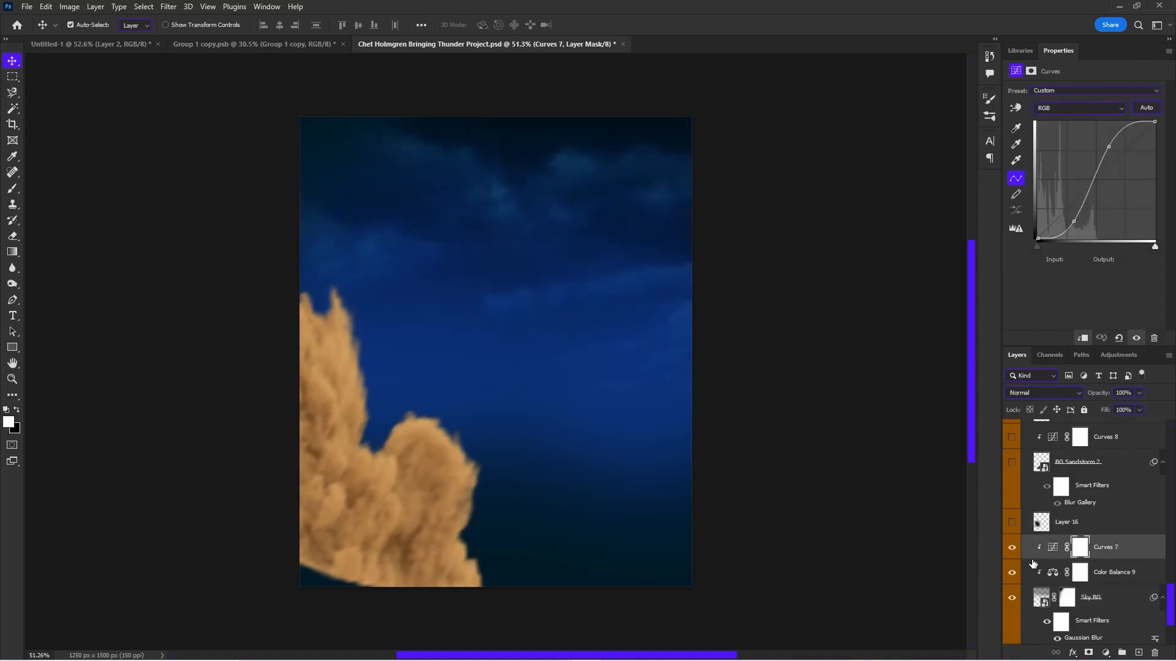
- Show Layer 16, BG Sandstorm 2 and its clipped Curves 8 adjustment to rebuild the lower background
{"action": "left_click", "coordinate": [1011, 523]}
{"action": "left_click", "coordinate": [1066, 524]}
{"action": "scroll", "coordinate": [1014, 511], "scroll_direction": "up", "scroll_amount": 1}
{"action": "left_click", "coordinate": [1012, 501]}
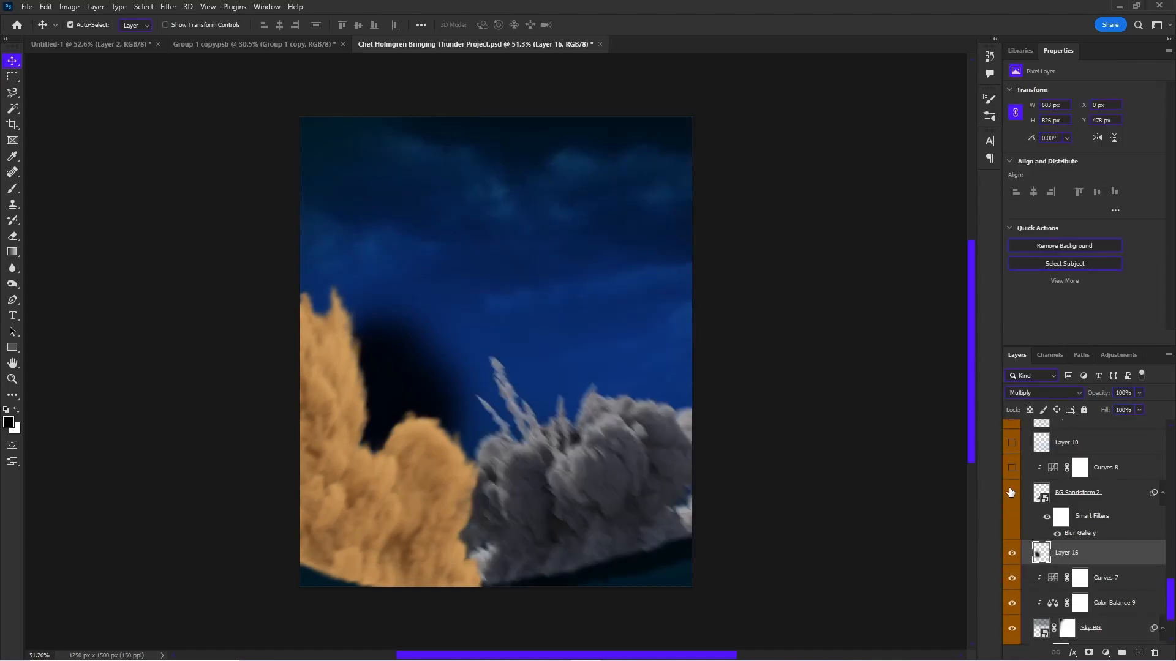
{"action": "left_click", "coordinate": [1044, 496]}
{"action": "scroll", "coordinate": [1029, 493], "scroll_direction": "up", "scroll_amount": 1}
{"action": "left_click", "coordinate": [1011, 483]}
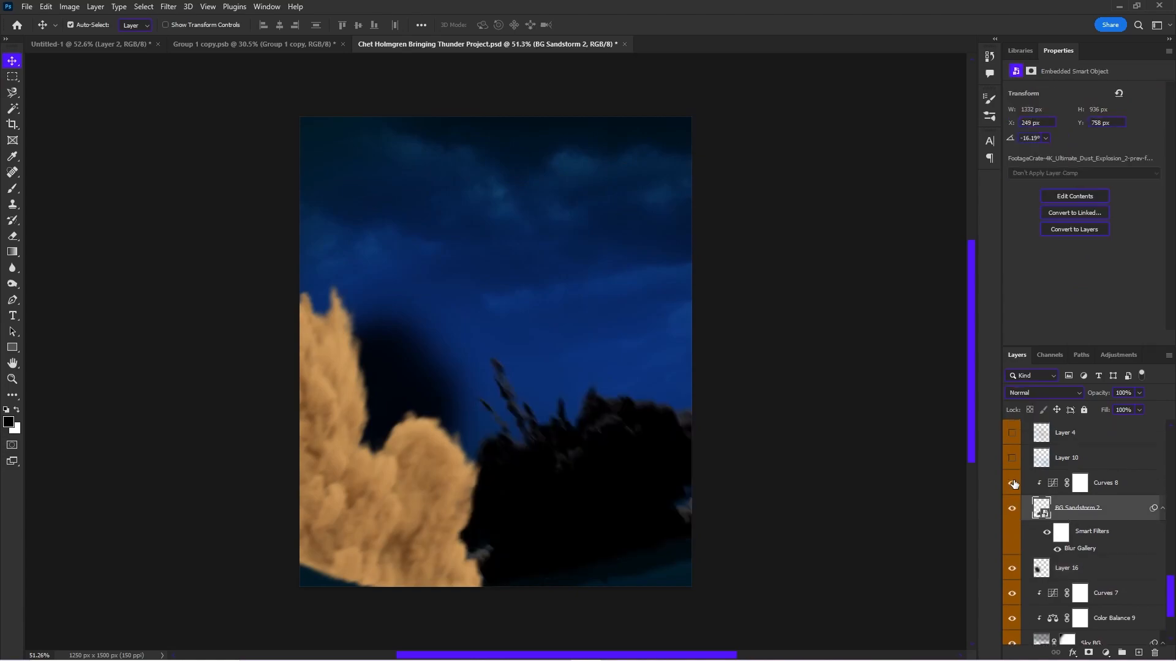
- Toggle the Curves 8 adjustment to compare its effect, and show Layer 10 and Layer 4 above it
{"action": "left_click", "coordinate": [1012, 483]}
{"action": "left_click", "coordinate": [1012, 484]}
{"action": "scroll", "coordinate": [1084, 516], "scroll_direction": "up", "scroll_amount": 1}
{"action": "left_click", "coordinate": [1011, 488]}
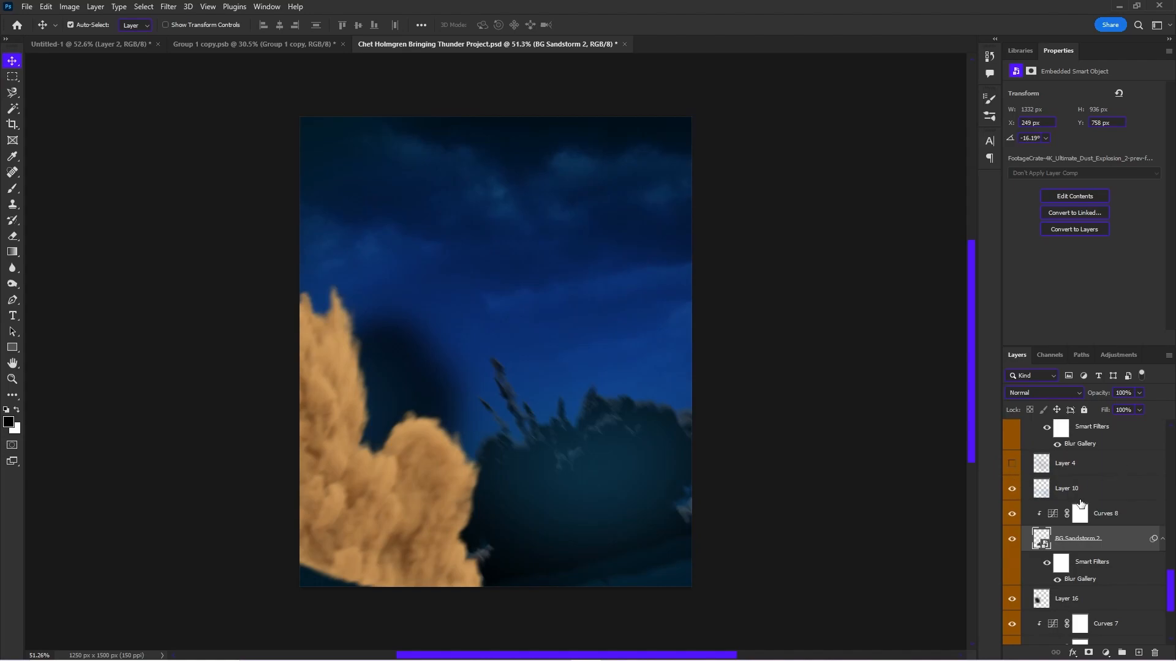
{"action": "left_click", "coordinate": [1084, 490]}
{"action": "left_click", "coordinate": [1011, 463]}
{"action": "scroll", "coordinate": [1046, 500], "scroll_direction": "up", "scroll_amount": 3}
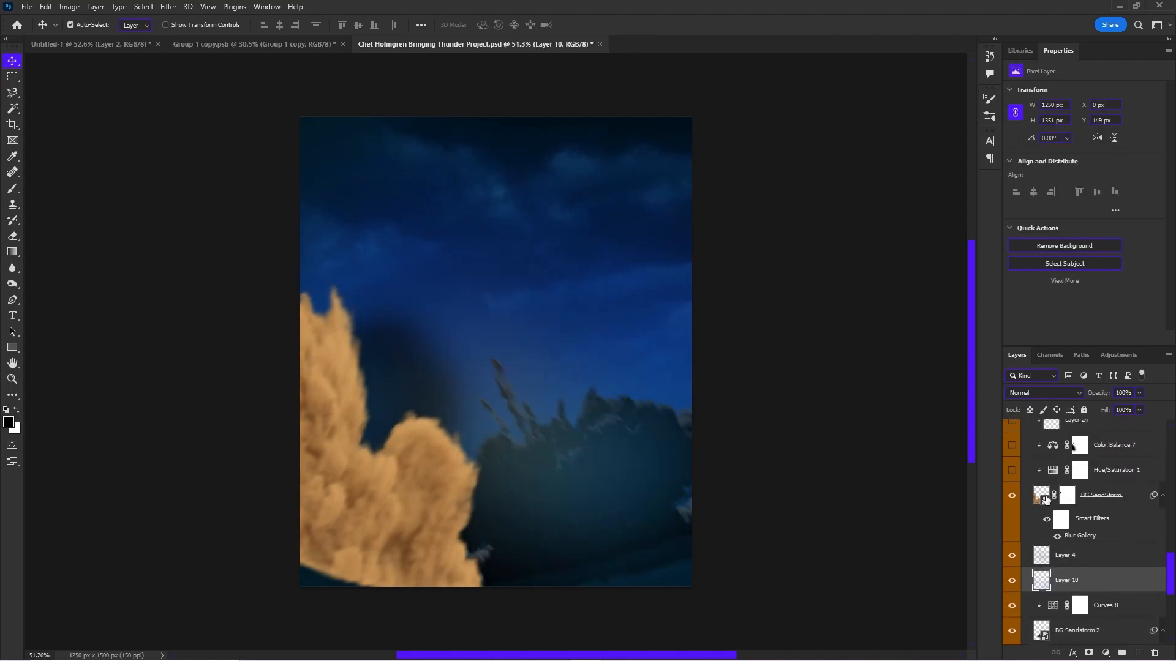
- Show the remaining background layers from the BG SandStorm adjustments up to Blue Mix, and collapse the Background group
{"action": "left_click", "coordinate": [1011, 495]}
{"action": "scroll", "coordinate": [1008, 512], "scroll_direction": "up", "scroll_amount": 2}
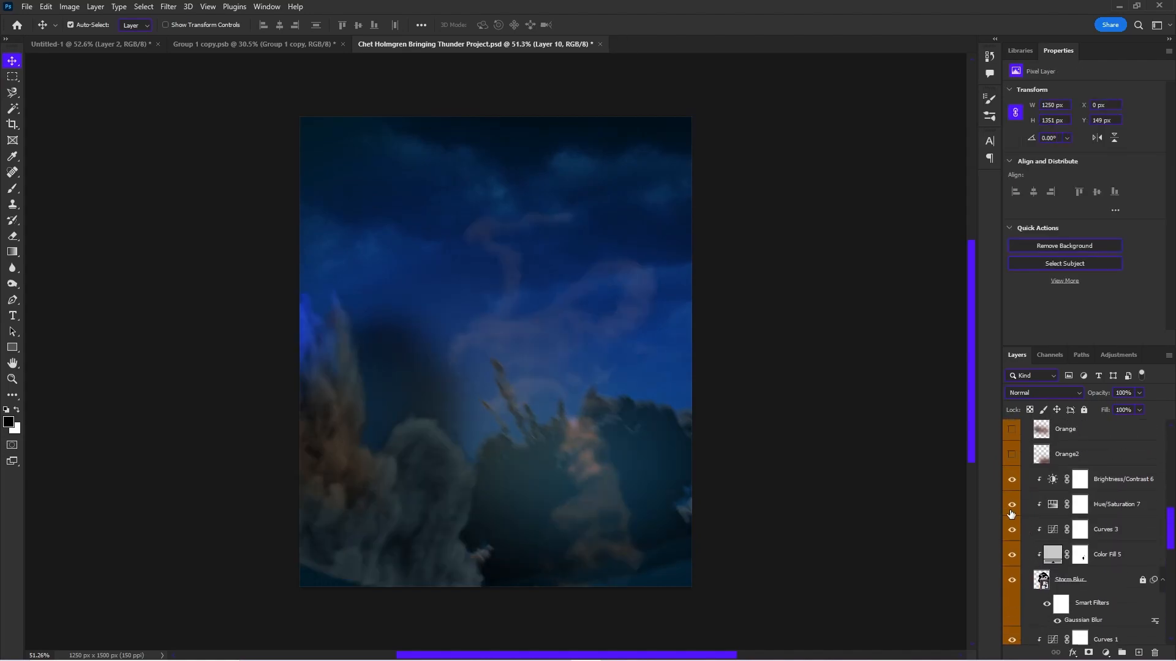
{"action": "scroll", "coordinate": [1014, 482], "scroll_direction": "up", "scroll_amount": 3}
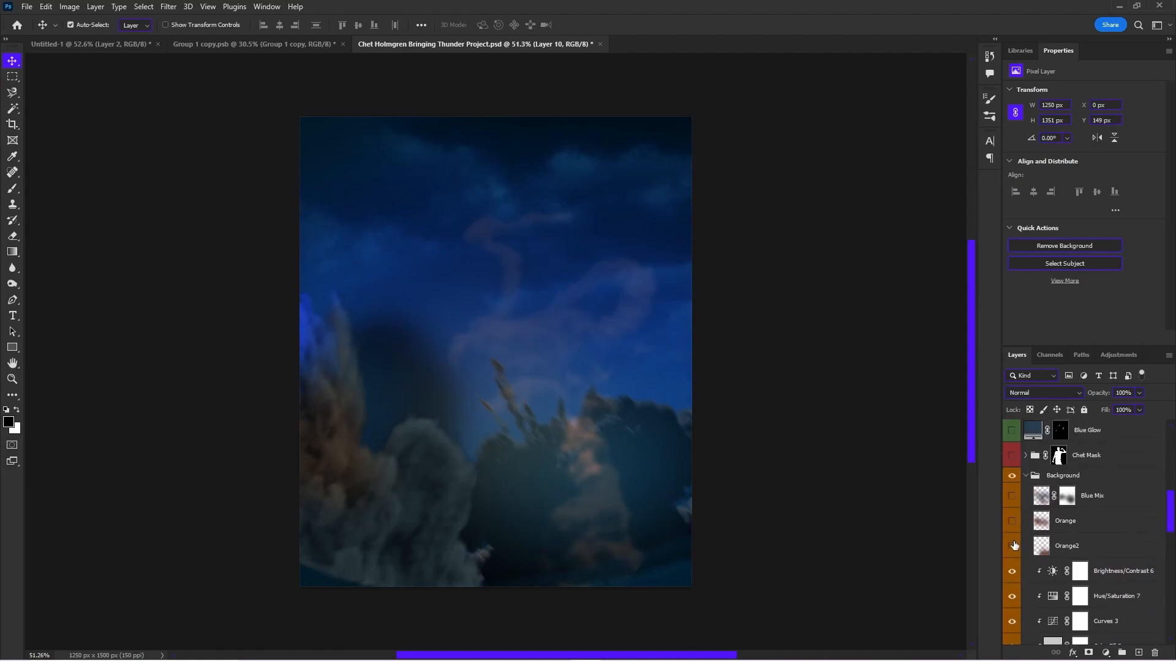
{"action": "left_click", "coordinate": [1011, 547]}
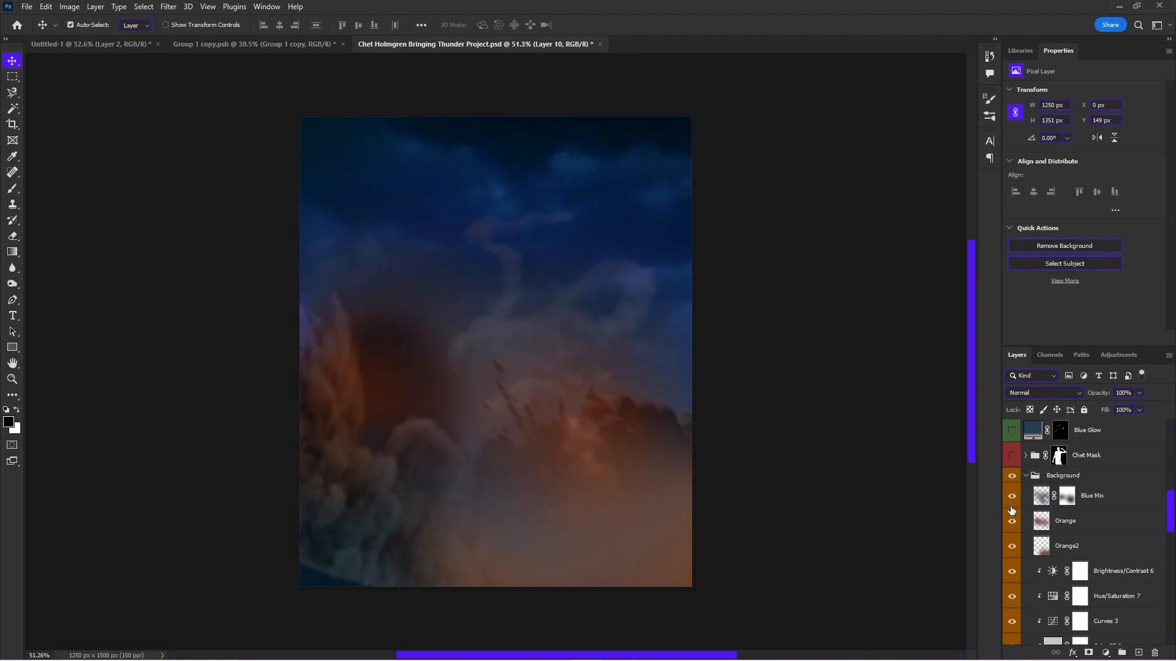
{"action": "left_click", "coordinate": [1026, 476]}
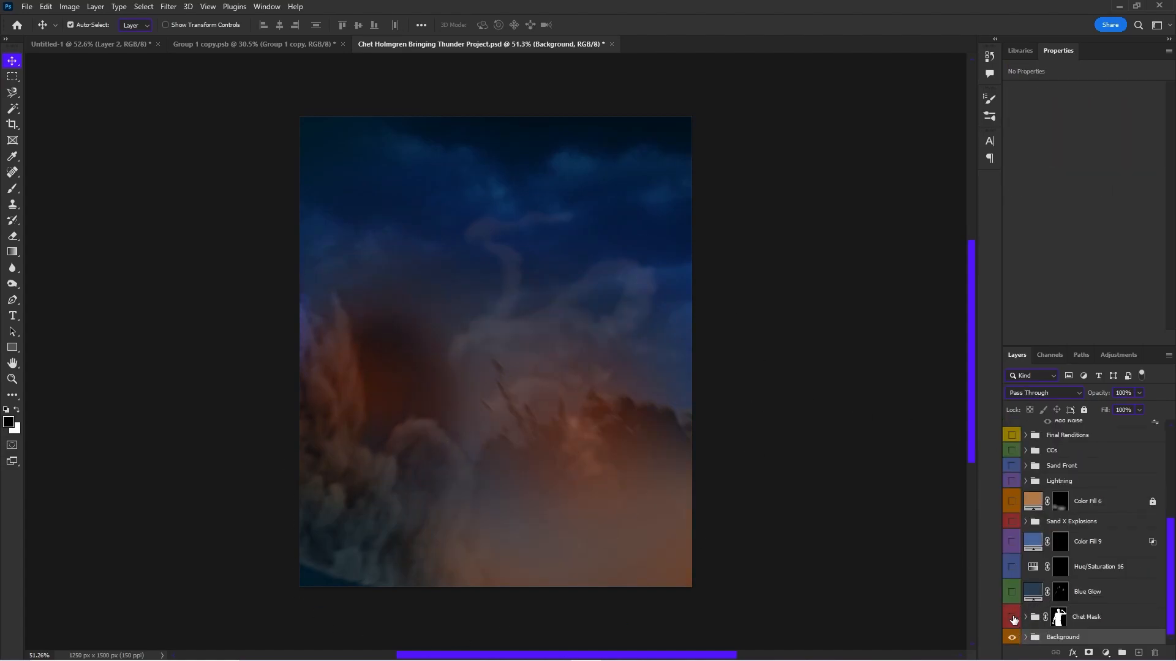
- Show the Chet Mask group, open its player smart object and hide all clipped adjustments from Levels 1 to Brightness/Contrast 3
{"action": "left_click", "coordinate": [1012, 617]}
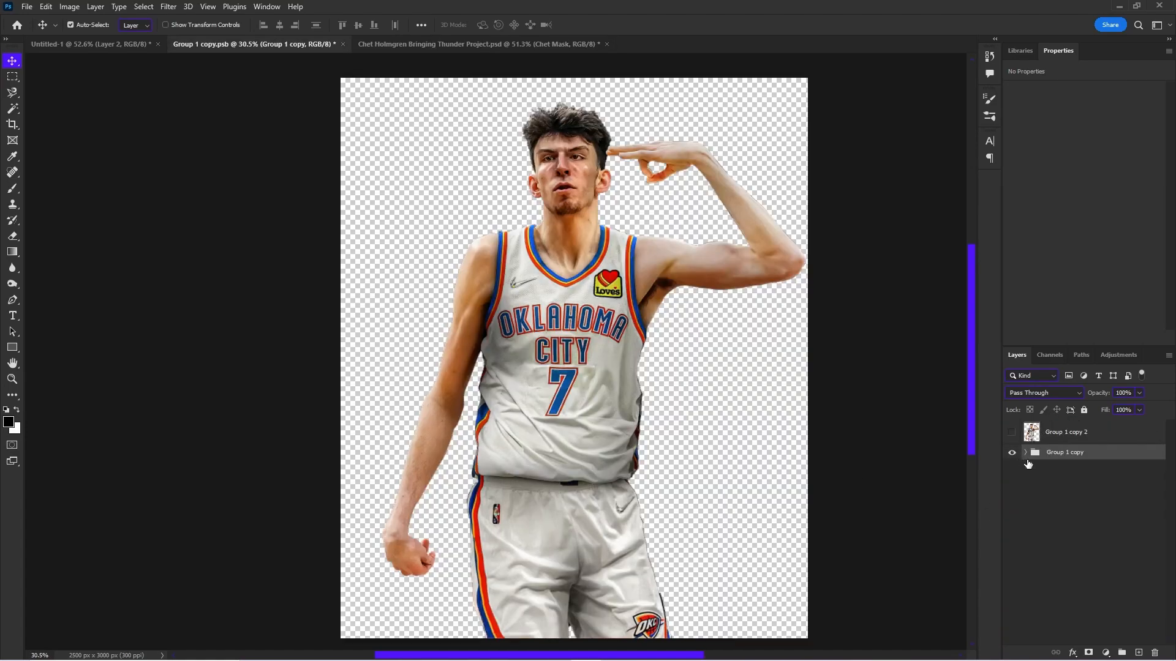
{"action": "left_click", "coordinate": [1026, 453]}
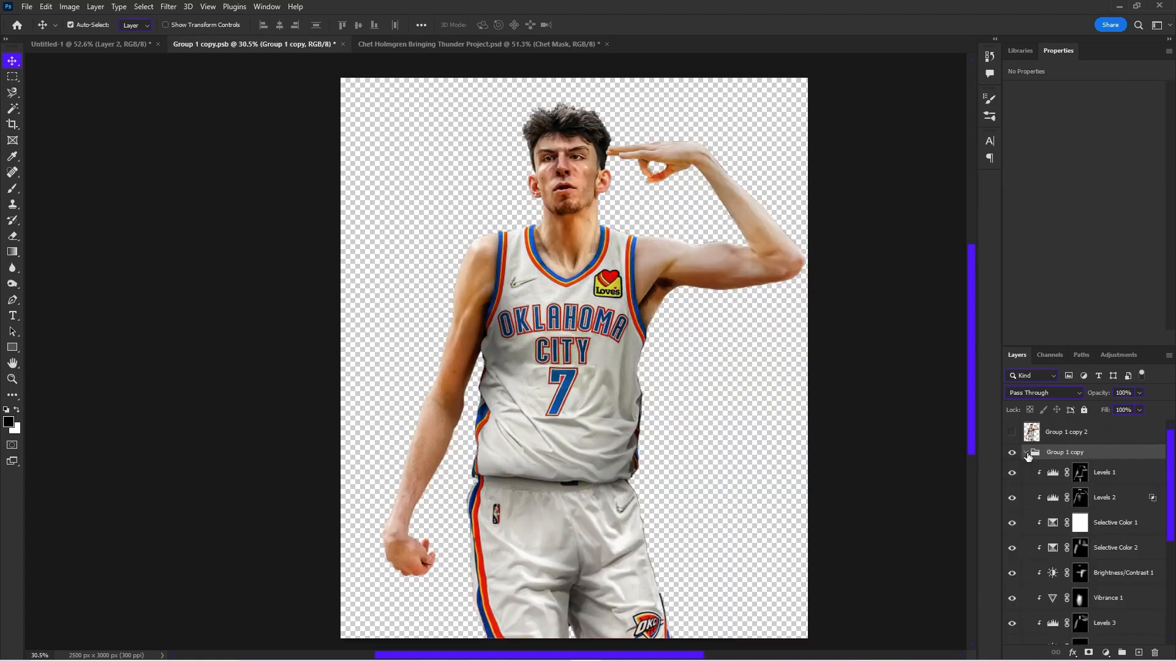
{"action": "left_click_drag", "start_coordinate": [1015, 469], "coordinate": [1030, 551]}
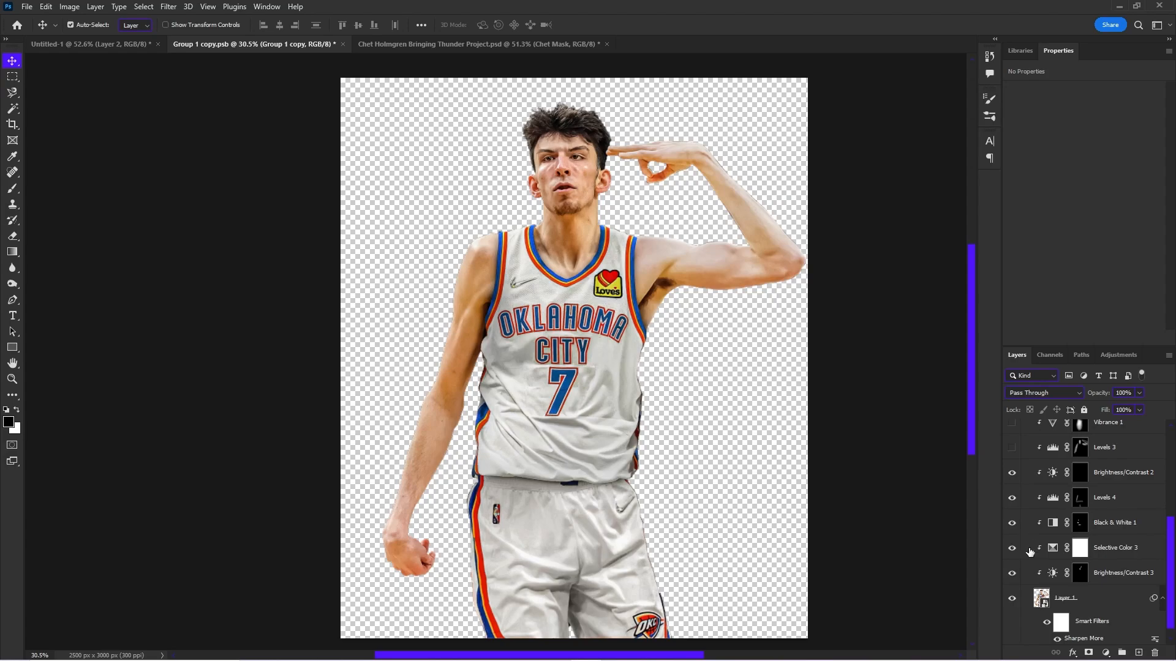
{"action": "left_click_drag", "start_coordinate": [1013, 494], "coordinate": [1013, 579]}
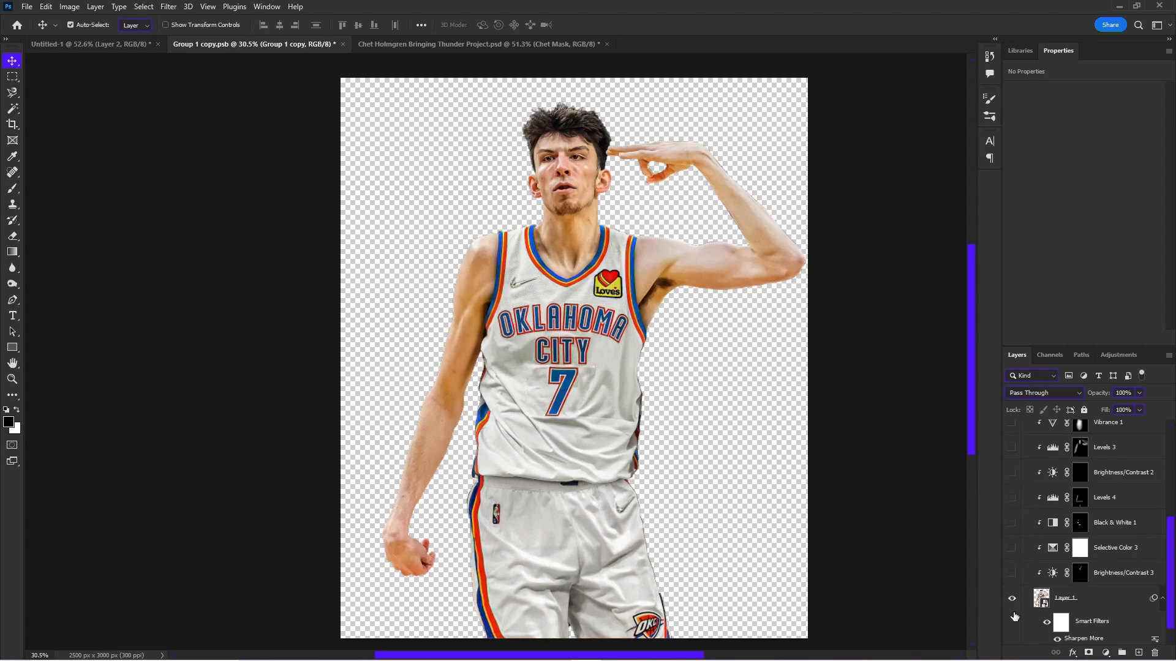
{"action": "scroll", "coordinate": [1042, 606], "scroll_direction": "down", "scroll_amount": 1}
{"action": "scroll", "coordinate": [1018, 578], "scroll_direction": "up", "scroll_amount": 1}
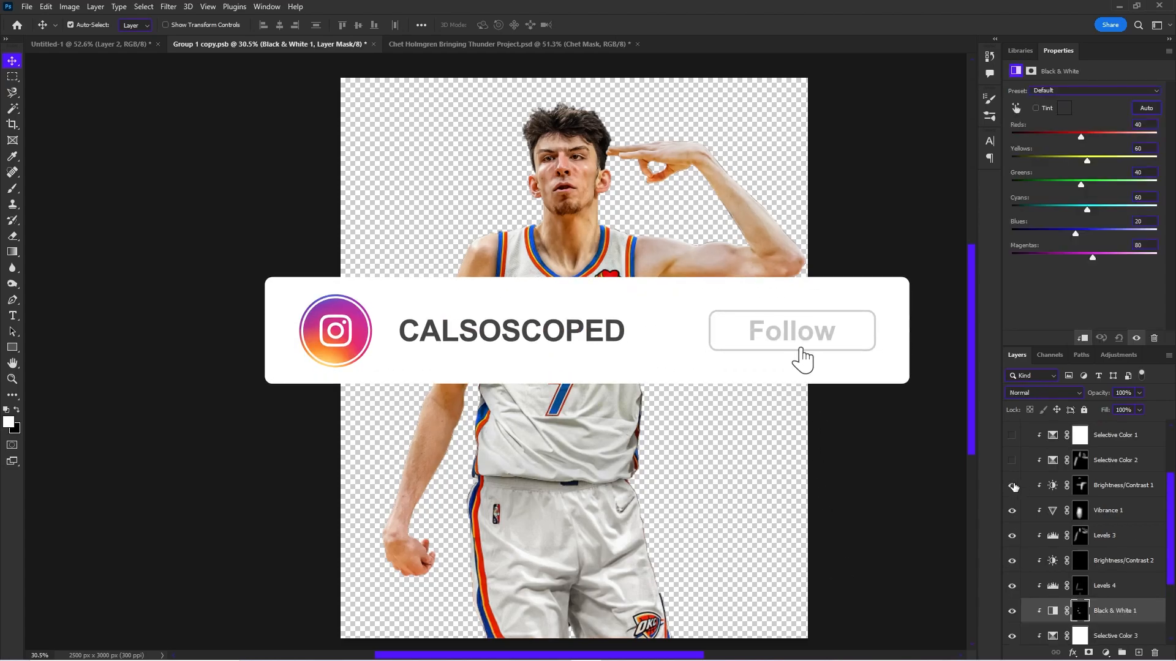
- Show the player's clipped adjustments again up to Levels 1, toggling Levels 1 to compare its effect
{"action": "left_click", "coordinate": [1012, 486]}
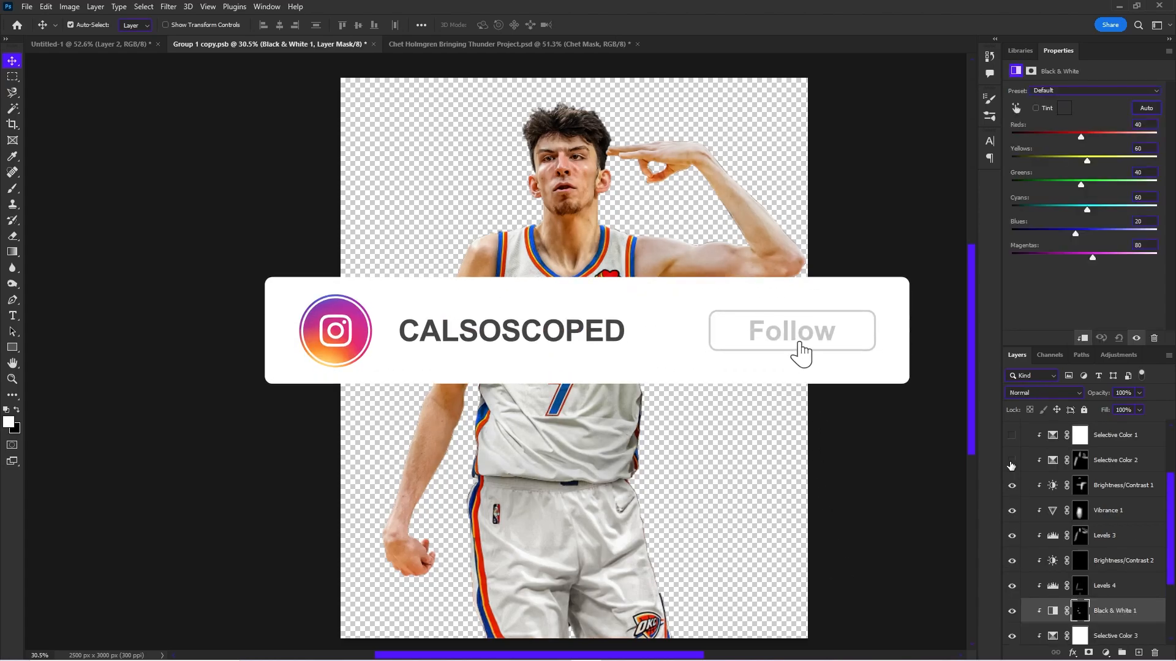
{"action": "left_click", "coordinate": [1011, 464]}
{"action": "left_click", "coordinate": [1012, 438]}
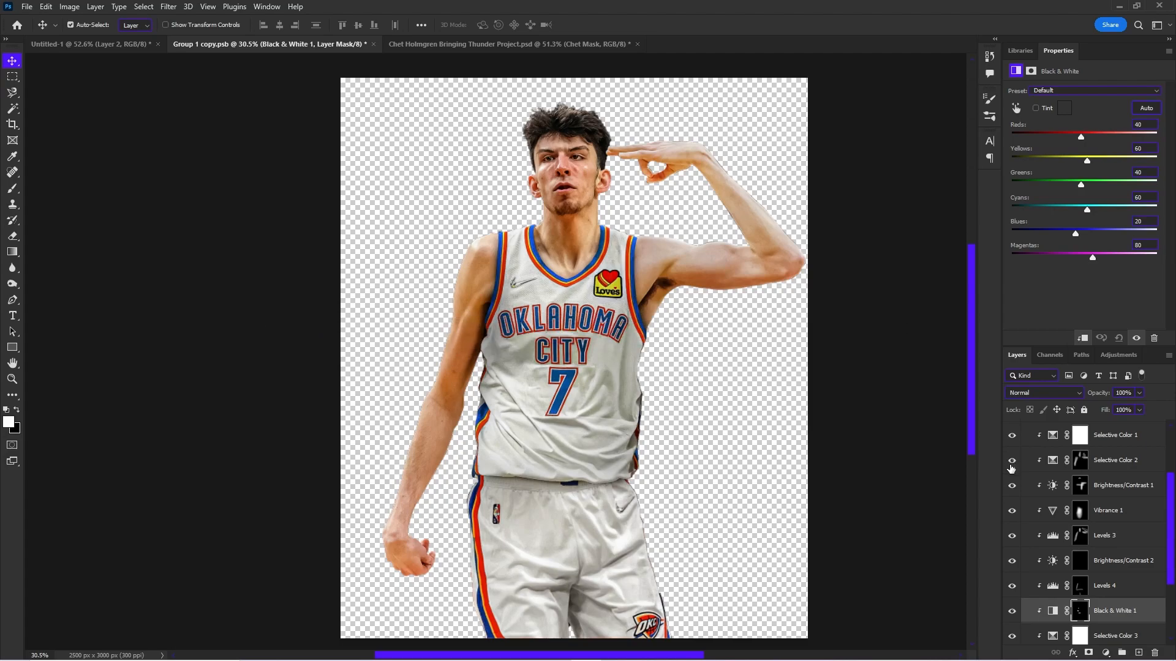
{"action": "scroll", "coordinate": [1041, 490], "scroll_direction": "up", "scroll_amount": 2}
{"action": "left_click", "coordinate": [1012, 486]}
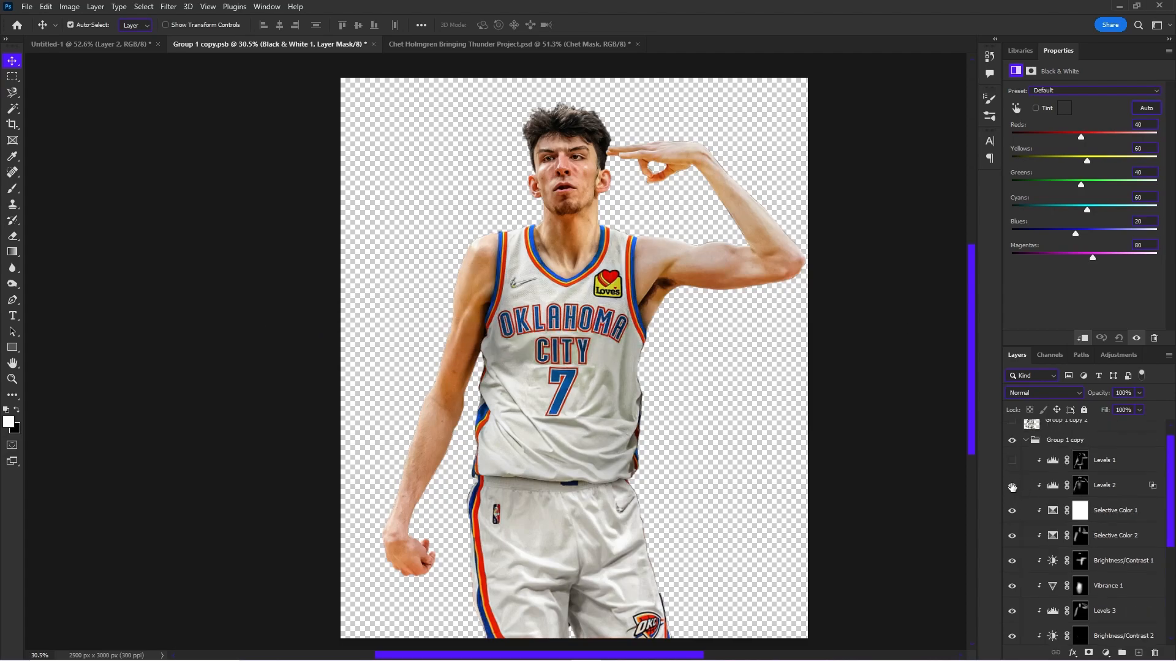
{"action": "left_click", "coordinate": [1012, 460]}
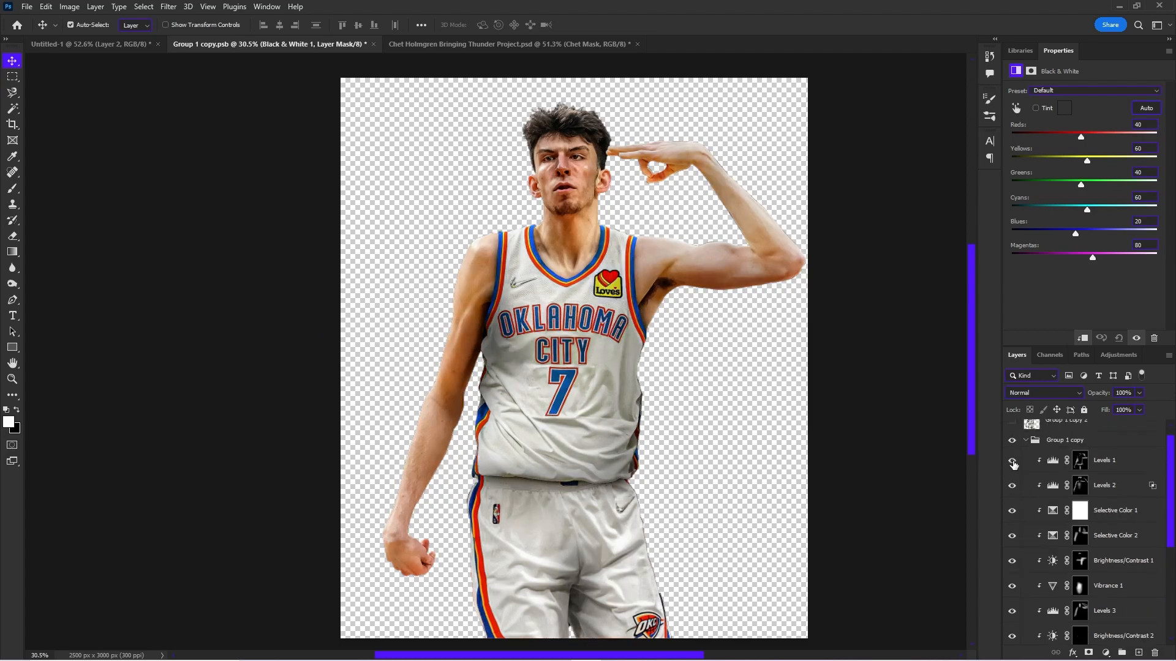
{"action": "left_click", "coordinate": [1012, 461]}
{"action": "left_click", "coordinate": [1012, 461]}
- Save and close the player smart object to return to the poster
{"action": "left_click", "coordinate": [1132, 465]}
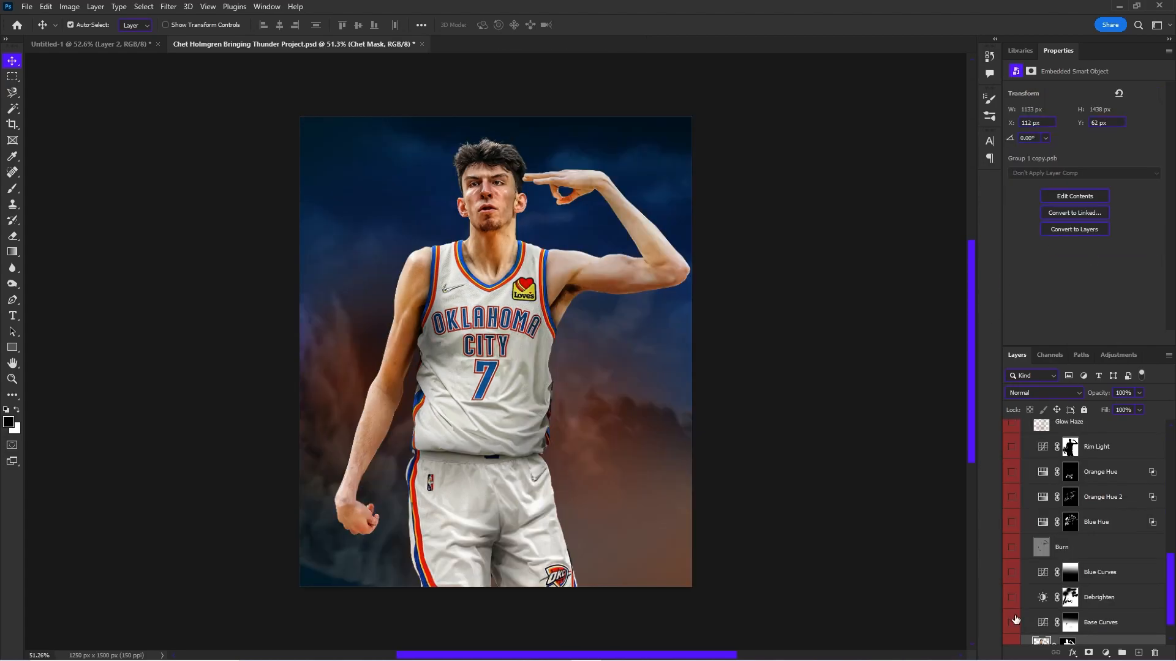
{"action": "key", "text": "ctrl+s"}
{"action": "key", "text": "ctrl+w"}
- Compare the player with the Base Curves adjustment on and off, leaving it hidden
{"action": "left_click", "coordinate": [1012, 592]}
{"action": "left_click", "coordinate": [1011, 592]}
{"action": "left_click", "coordinate": [1013, 593]}
{"action": "left_click", "coordinate": [1013, 593]}
{"action": "left_click", "coordinate": [1013, 593]}
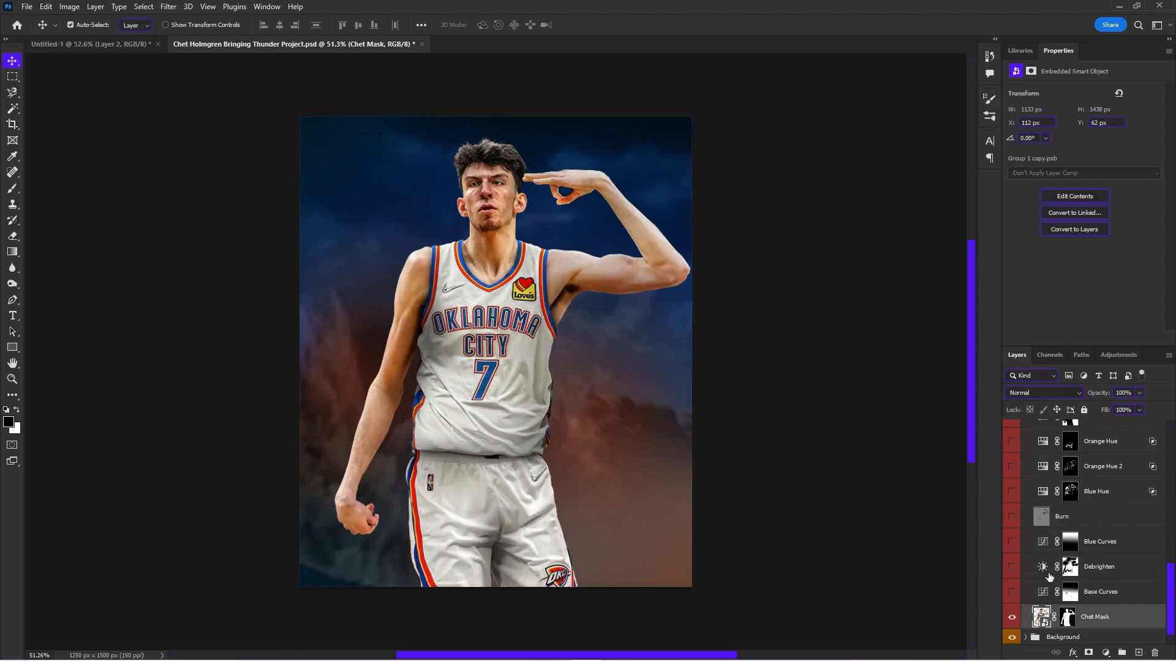
- Toggle the Chet Mask group to compare, and show the Blue Glow and Hue/Saturation 16 layers above it
{"action": "scroll", "coordinate": [1020, 552], "scroll_direction": "up", "scroll_amount": 5}
{"action": "left_click", "coordinate": [1024, 521]}
{"action": "scroll", "coordinate": [1017, 527], "scroll_direction": "up", "scroll_amount": 3}
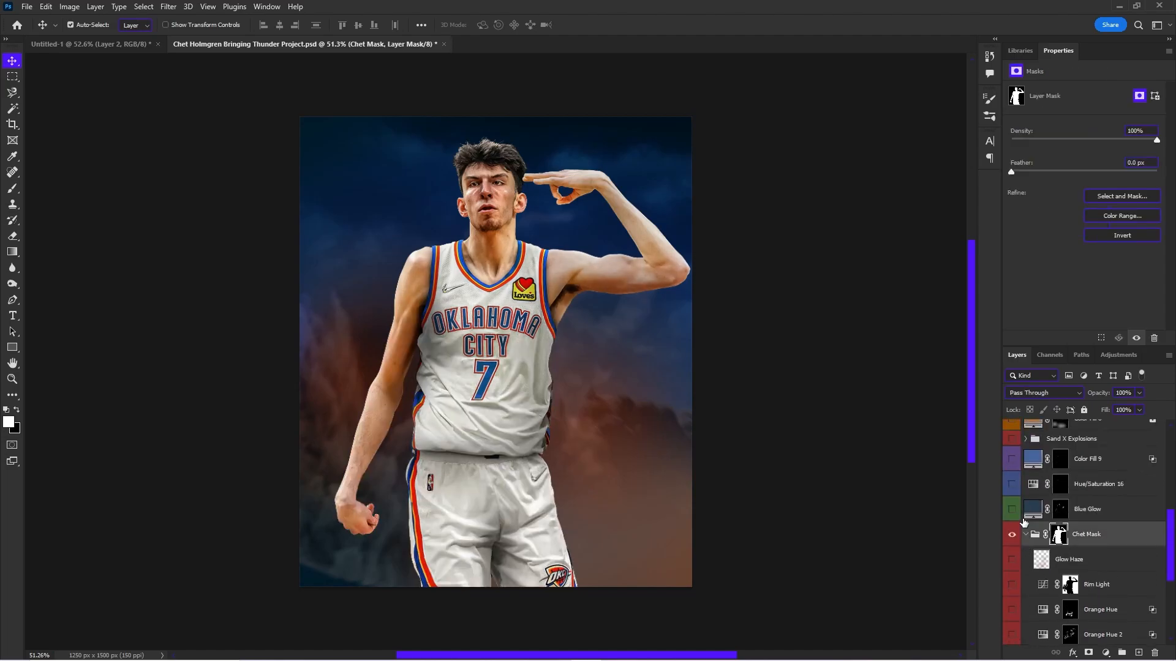
{"action": "left_click", "coordinate": [1012, 534]}
{"action": "left_click", "coordinate": [1012, 534]}
{"action": "left_click", "coordinate": [1011, 515]}
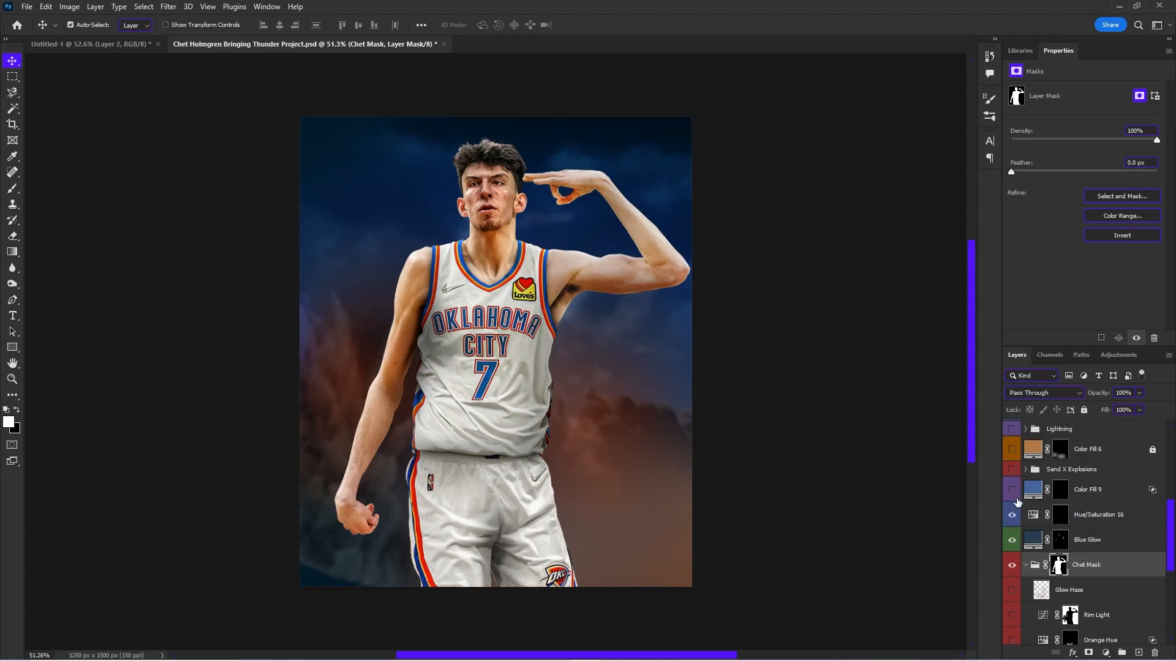
- Show Color Fill 9, the Sand X Explosions group and Color Fill 6, toggling the latter two to compare
{"action": "left_click", "coordinate": [1012, 470]}
{"action": "left_click", "coordinate": [1012, 450]}
{"action": "left_click", "coordinate": [1012, 450]}
{"action": "left_click", "coordinate": [1012, 470]}
{"action": "left_click", "coordinate": [1012, 470]}
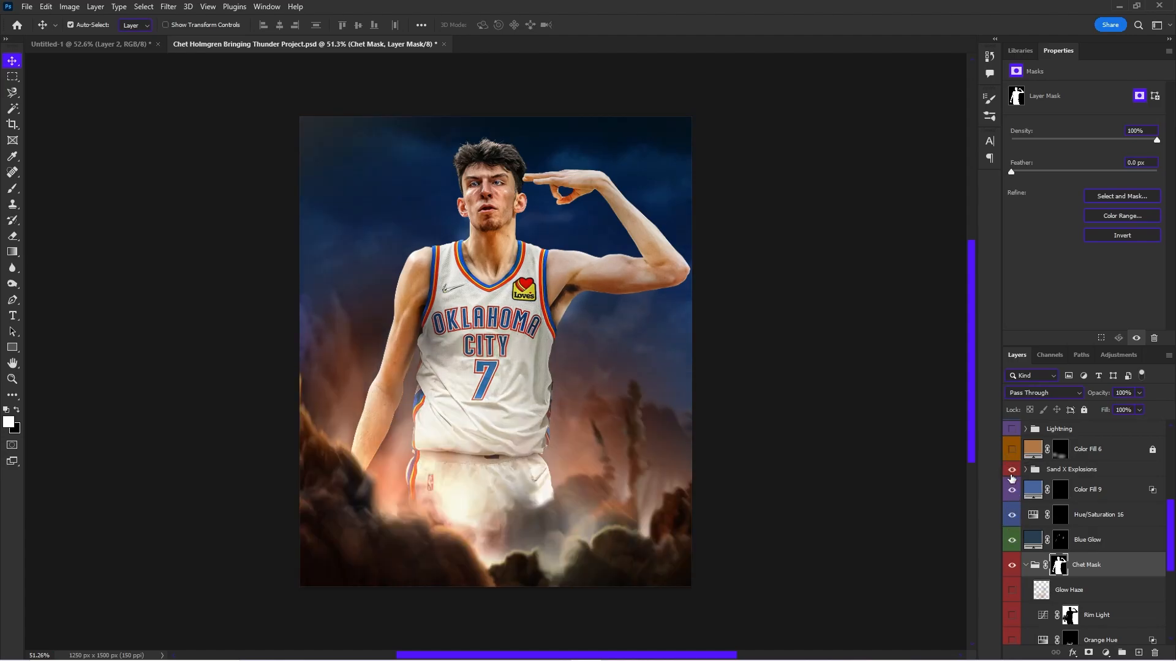
{"action": "left_click", "coordinate": [1011, 451]}
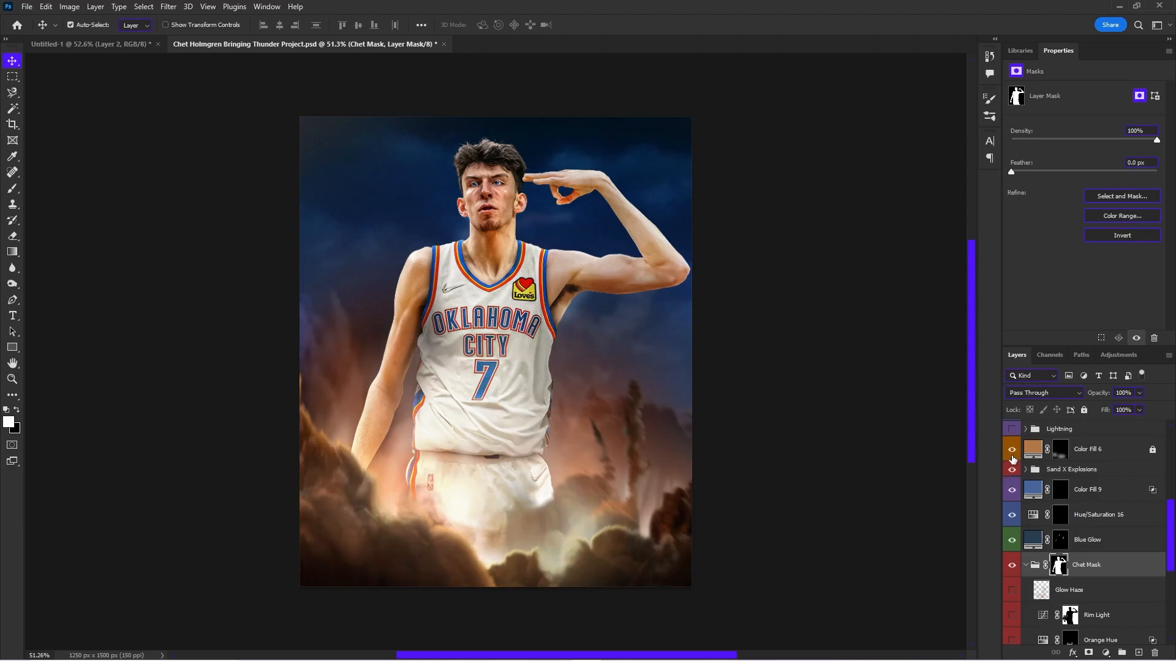
- Show the Base Curves adjustment on the player and view its curve settings
{"action": "scroll", "coordinate": [1053, 508], "scroll_direction": "down", "scroll_amount": 4}
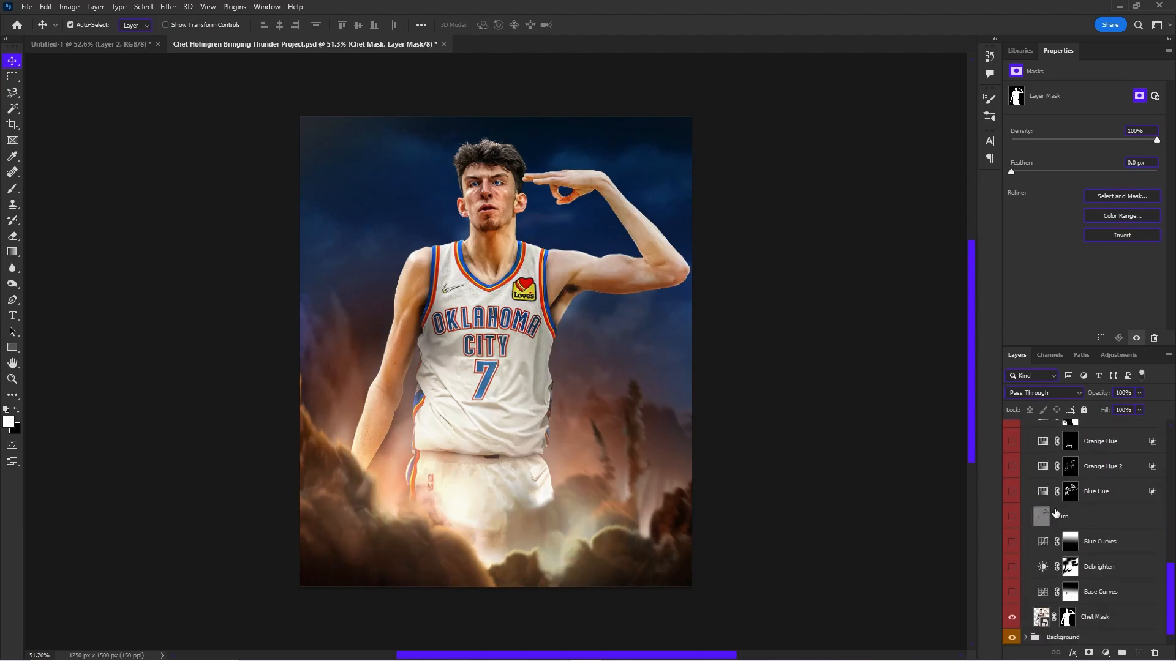
{"action": "left_click", "coordinate": [1012, 592]}
{"action": "left_click", "coordinate": [1012, 592]}
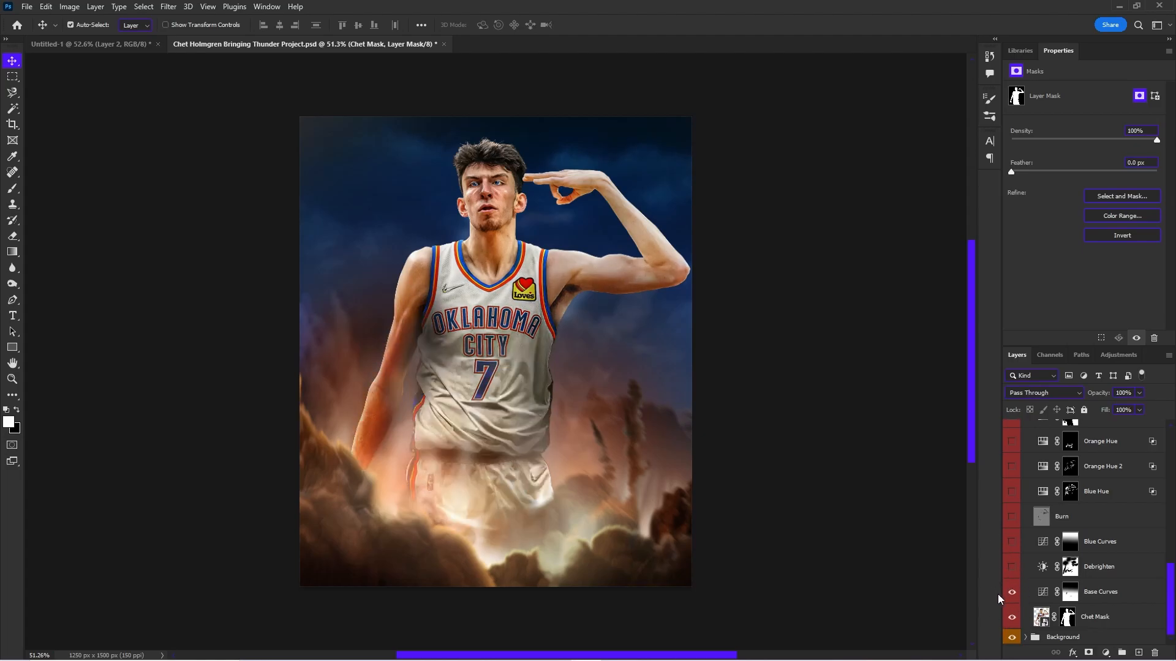
{"action": "left_click", "coordinate": [1099, 598]}
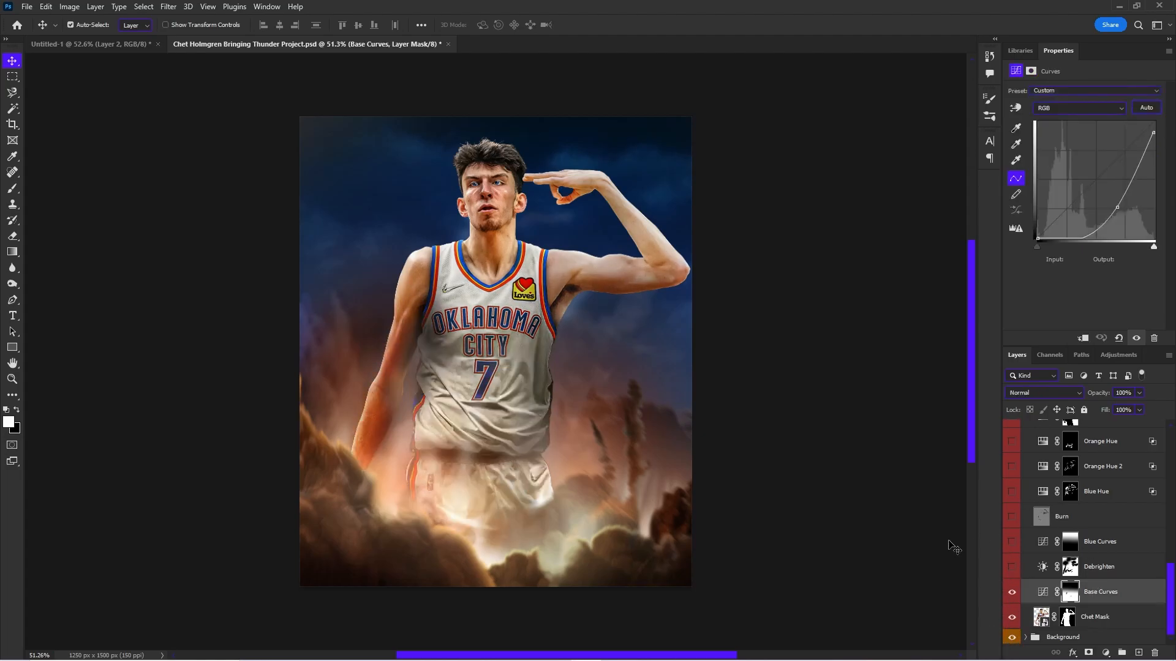
- Show the Debrighten adjustment, view its brightness settings and toggle it to compare its effect
{"action": "left_click", "coordinate": [1010, 567]}
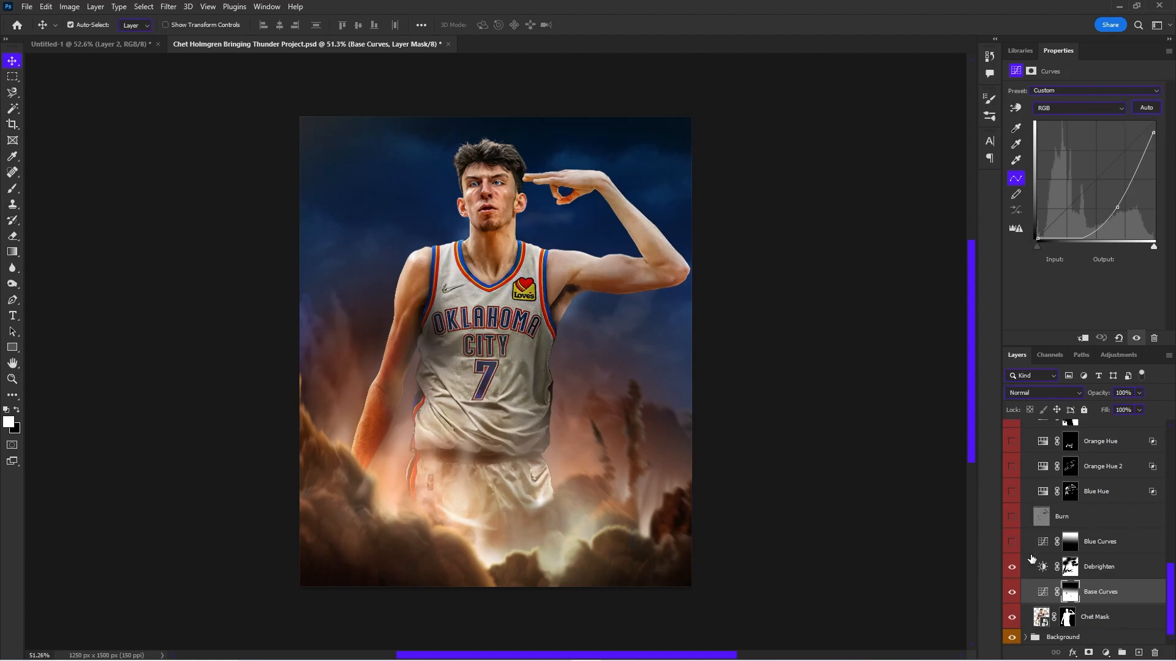
{"action": "left_click", "coordinate": [1039, 569]}
{"action": "left_click", "coordinate": [1012, 567]}
{"action": "left_click", "coordinate": [1012, 568]}
- Show the Blue Curves adjustment and examine its curve settings and effect on the player's upper body
{"action": "left_click", "coordinate": [1013, 543]}
{"action": "scroll", "coordinate": [493, 162], "scroll_direction": "up", "scroll_amount": 3}
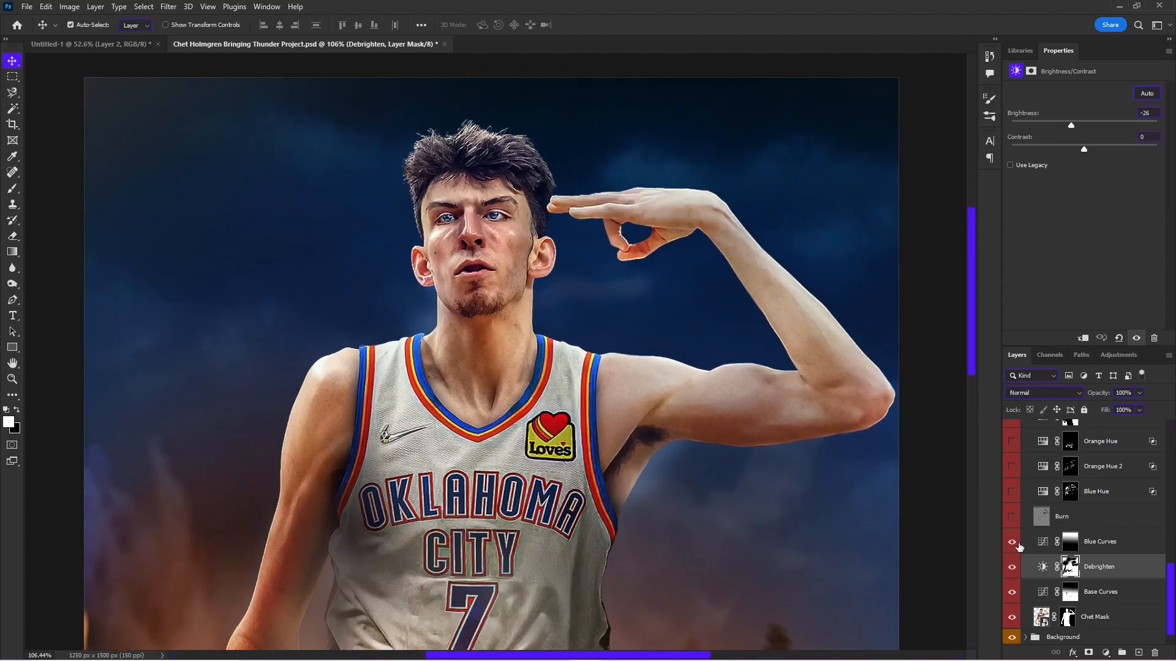
{"action": "left_click", "coordinate": [1099, 538]}
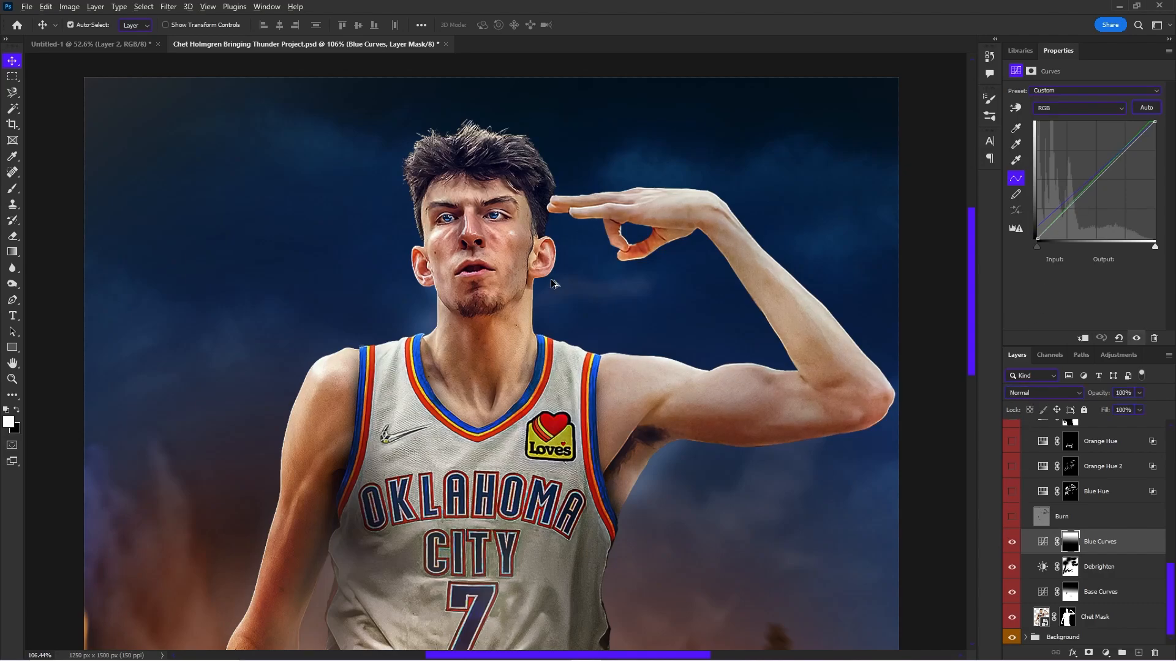
{"action": "scroll", "coordinate": [599, 310], "scroll_direction": "down", "scroll_amount": 1}
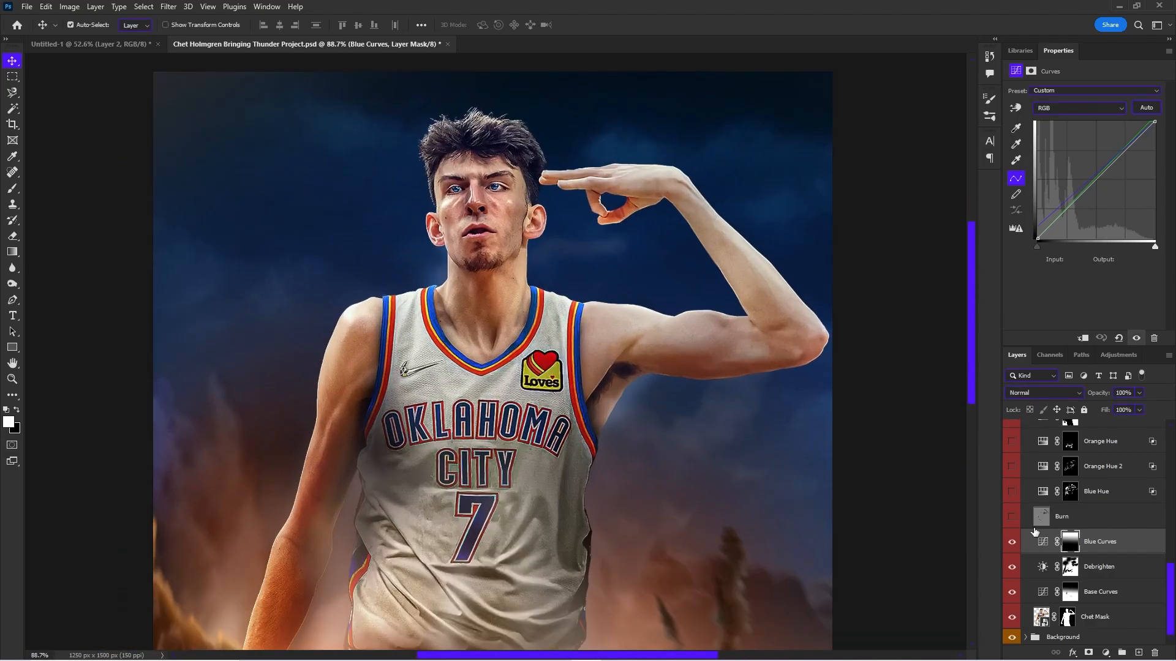
- Show the Burn layer over the player and toggle it repeatedly to compare the shading before and after
{"action": "left_click", "coordinate": [1013, 518]}
{"action": "scroll", "coordinate": [951, 453], "scroll_direction": "down", "scroll_amount": 1}
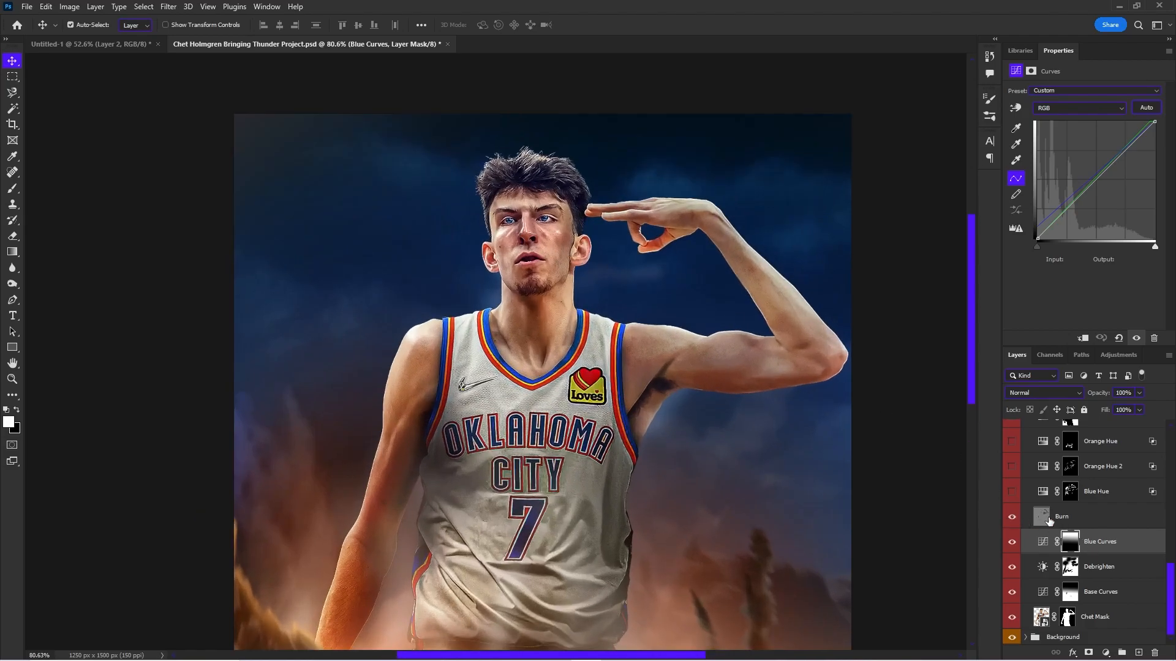
{"action": "left_click", "coordinate": [1076, 518]}
{"action": "left_click", "coordinate": [1015, 518]}
{"action": "left_click", "coordinate": [1016, 518]}
{"action": "scroll", "coordinate": [956, 456], "scroll_direction": "down", "scroll_amount": 4}
{"action": "left_click_drag", "start_coordinate": [823, 413], "coordinate": [774, 335]}
{"action": "left_click", "coordinate": [1012, 519]}
{"action": "left_click", "coordinate": [1011, 520]}
{"action": "left_click", "coordinate": [1011, 519]}
{"action": "left_click", "coordinate": [1012, 519]}
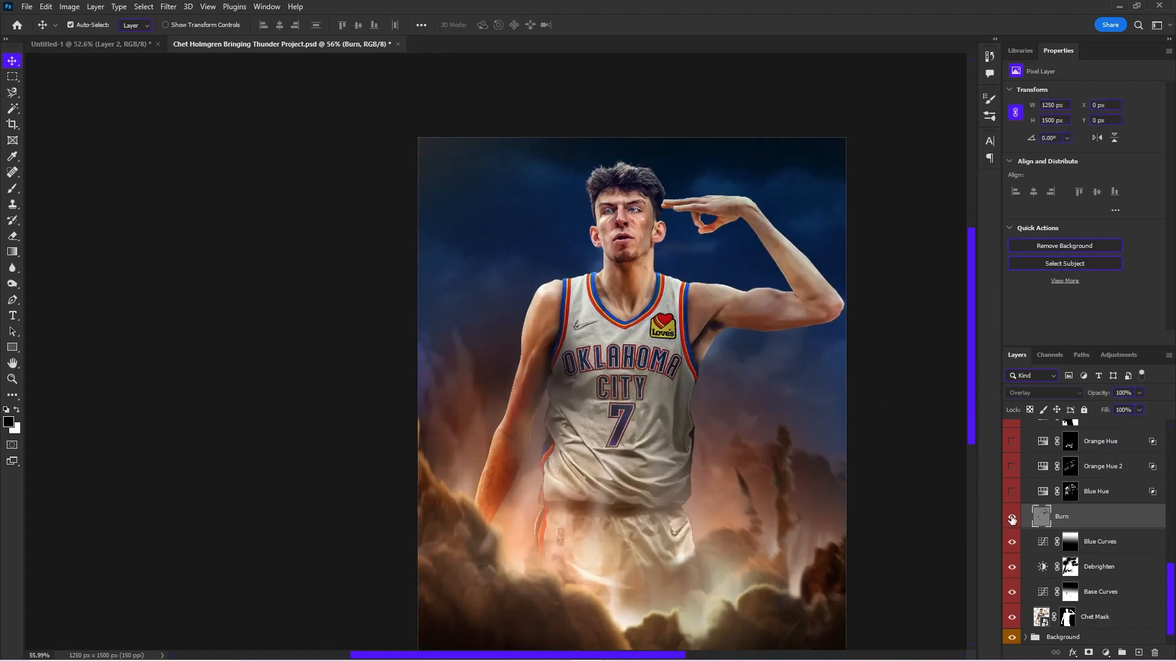
- Show the Blue Hue adjustment, compare its blue rim light on and off, and view its Hue/Saturation settings
{"action": "left_click", "coordinate": [1011, 493]}
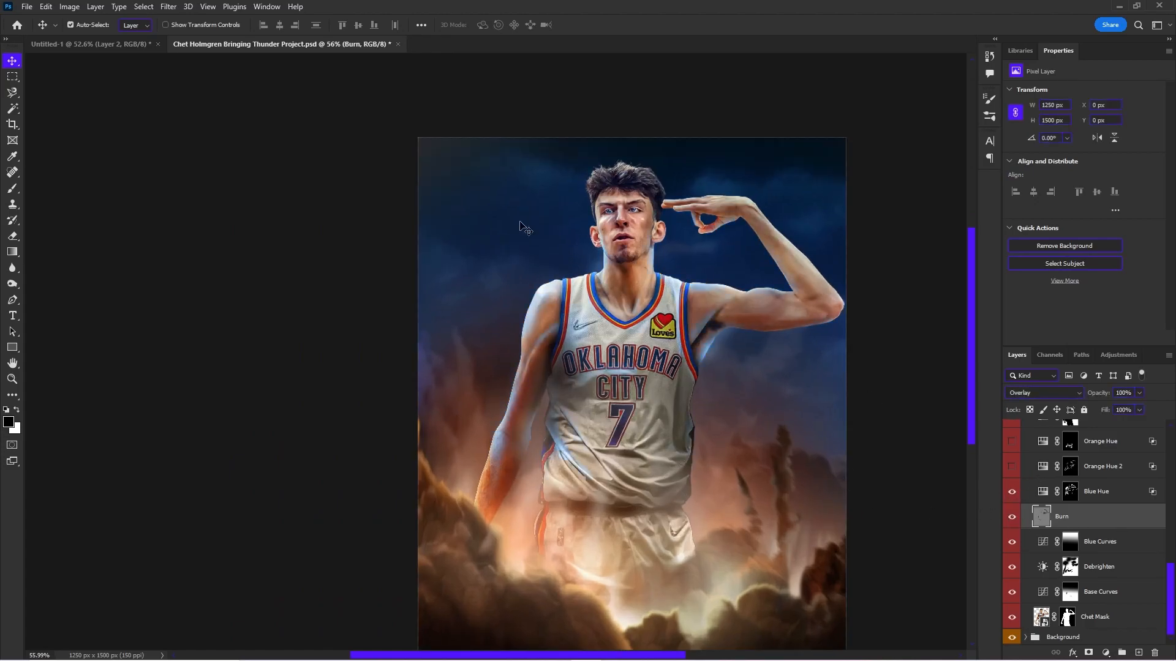
{"action": "scroll", "coordinate": [562, 251], "scroll_direction": "up", "scroll_amount": 5}
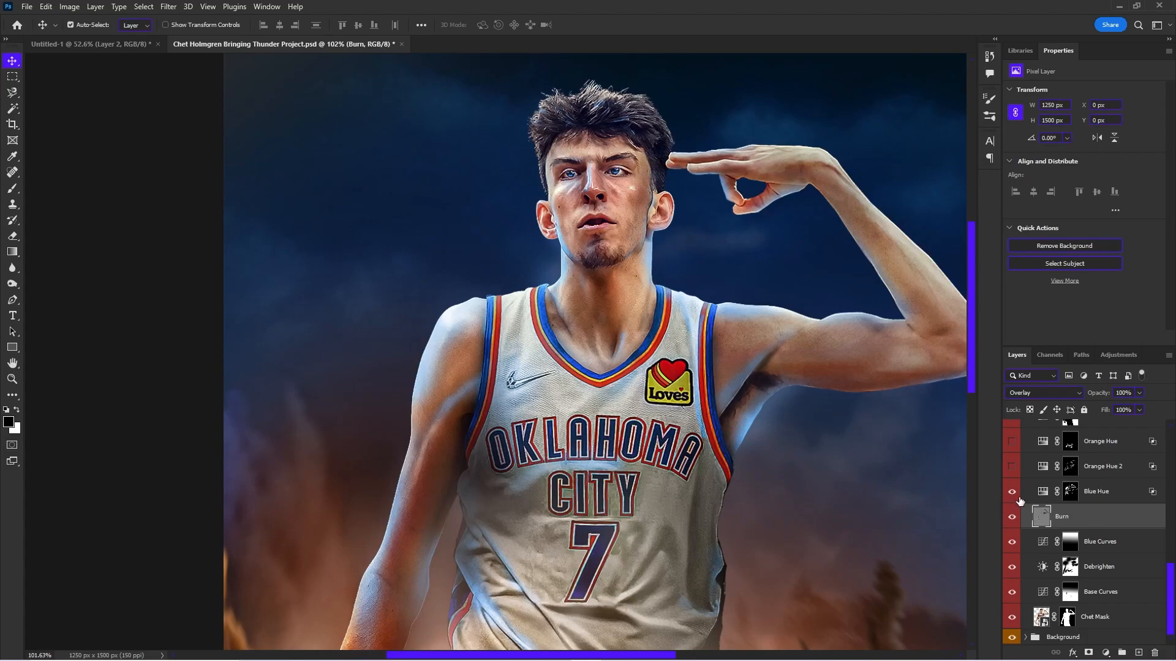
{"action": "left_click", "coordinate": [1011, 495]}
{"action": "left_click", "coordinate": [1012, 495]}
{"action": "left_click", "coordinate": [1011, 495]}
{"action": "left_click", "coordinate": [1088, 492]}
{"action": "scroll", "coordinate": [694, 175], "scroll_direction": "down", "scroll_amount": 5}
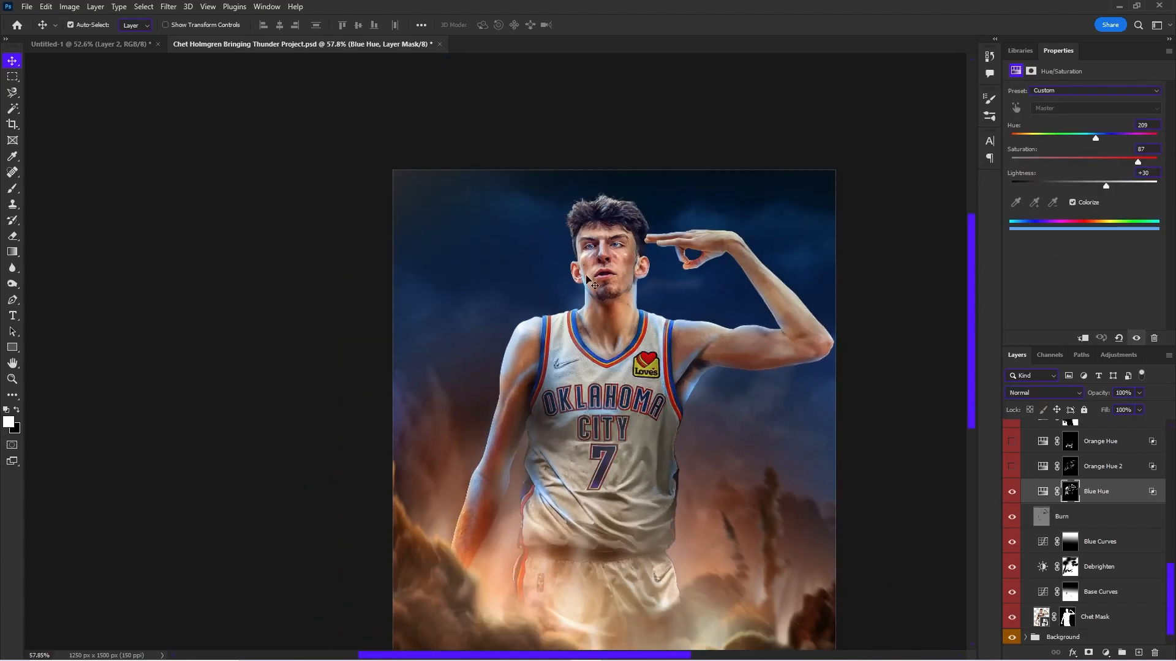
- Show the Lightning and Sand Front groups above the player
{"action": "scroll", "coordinate": [694, 174], "scroll_direction": "up", "scroll_amount": 3}
{"action": "scroll", "coordinate": [1026, 502], "scroll_direction": "up", "scroll_amount": 6}
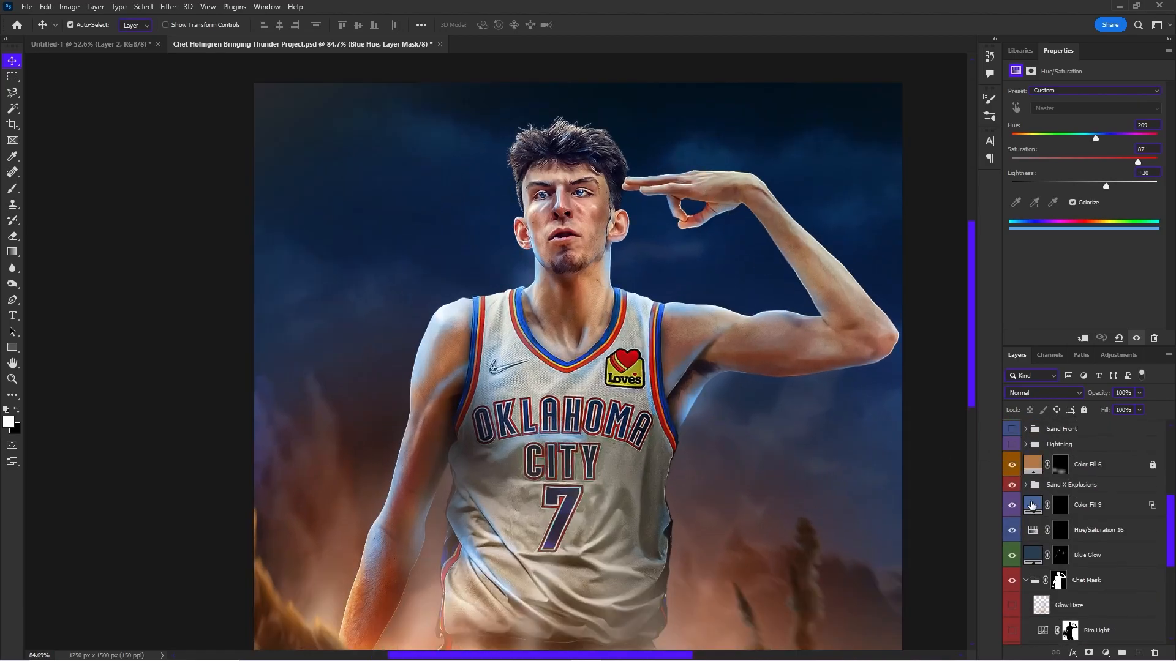
{"action": "left_click", "coordinate": [1012, 490]}
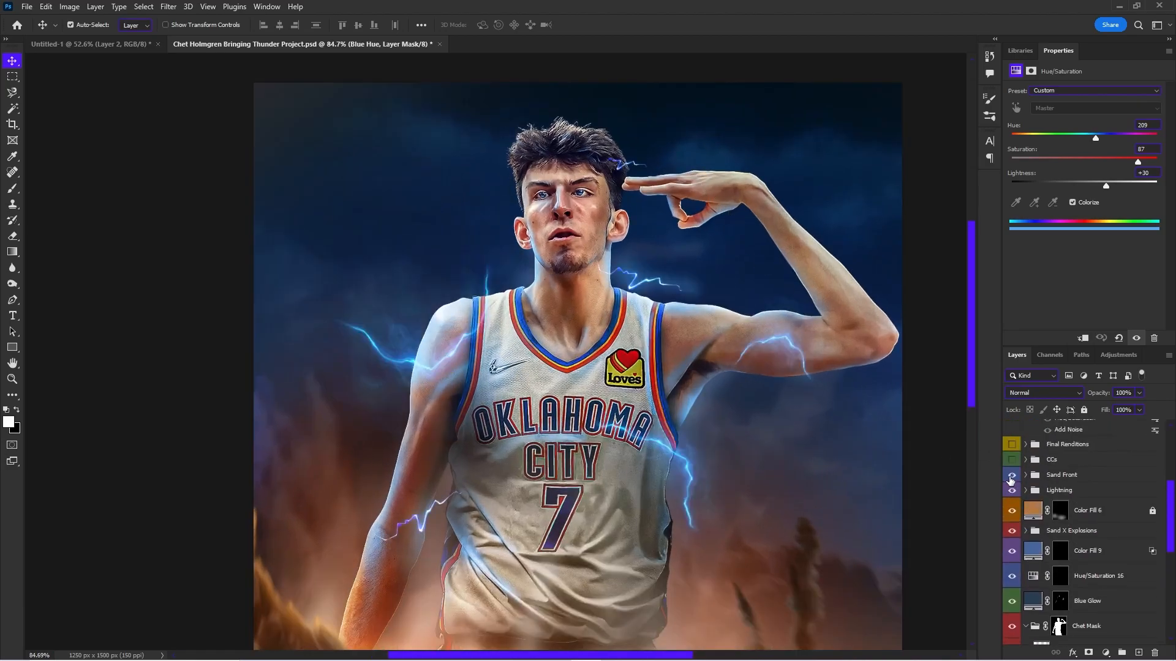
- Hide the Sand Front group and toggle the Lightning group to compare the lightning around the player on and off
{"action": "left_click", "coordinate": [1011, 491]}
{"action": "left_click", "coordinate": [1012, 491]}
{"action": "left_click", "coordinate": [1011, 491]}
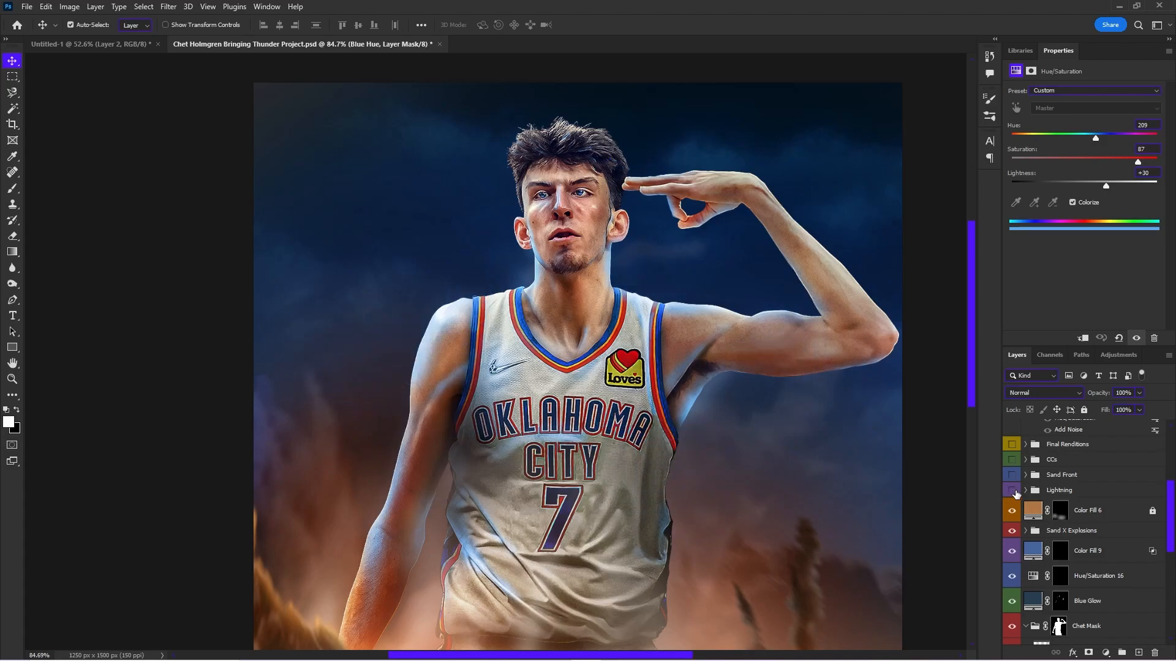
{"action": "left_click", "coordinate": [1014, 492]}
{"action": "scroll", "coordinate": [1041, 503], "scroll_direction": "down", "scroll_amount": 5}
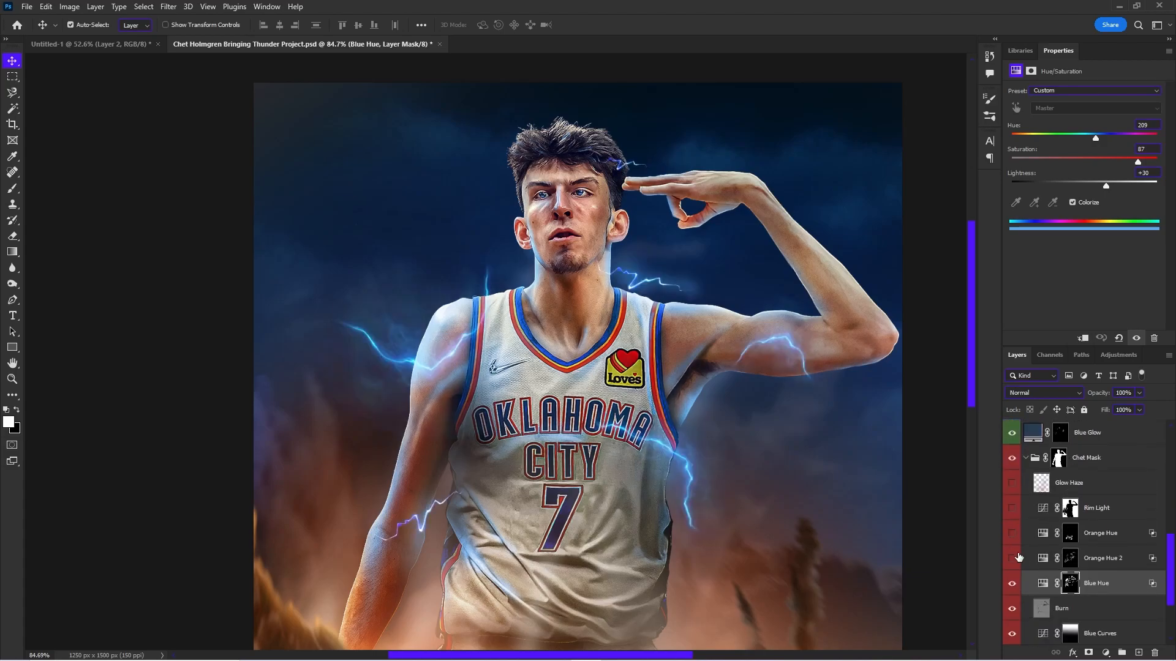
- Show the Orange Hue 2 and Orange Hue adjustments over the player and view the Orange Hue 2 Hue/Saturation settings
{"action": "left_click", "coordinate": [1014, 557]}
{"action": "scroll", "coordinate": [619, 393], "scroll_direction": "down", "scroll_amount": 8}
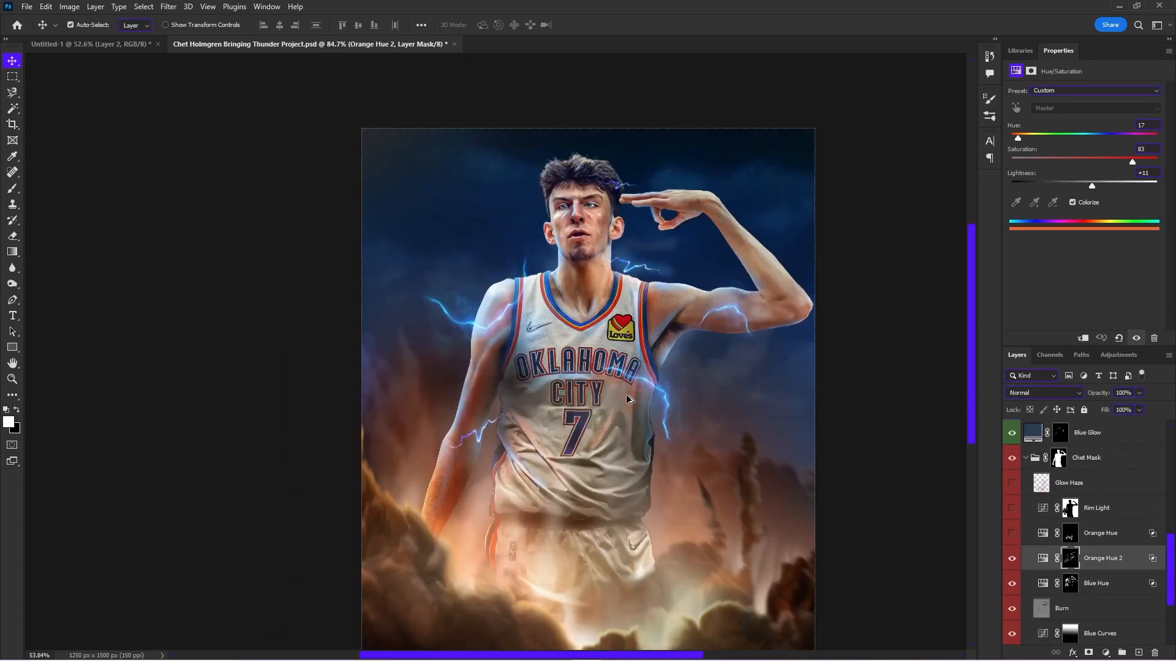
{"action": "scroll", "coordinate": [673, 497], "scroll_direction": "up", "scroll_amount": 3}
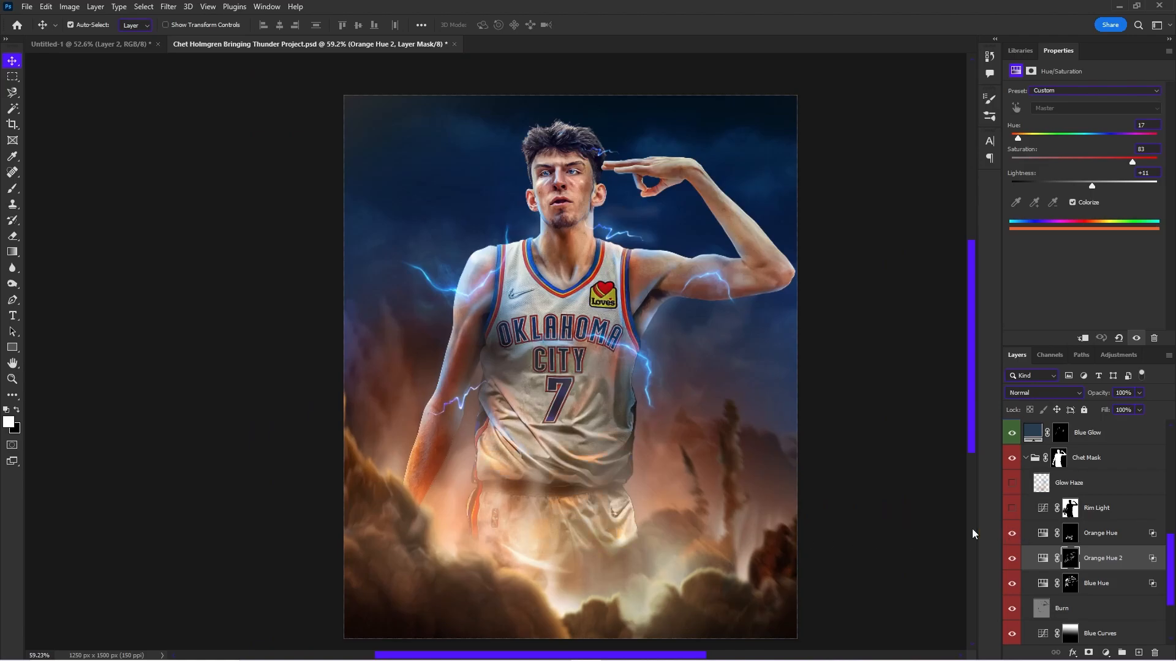
- Show the Rim Light adjustment, compare the player's edge lighting on and off, and view its curve settings
{"action": "left_click", "coordinate": [1011, 509]}
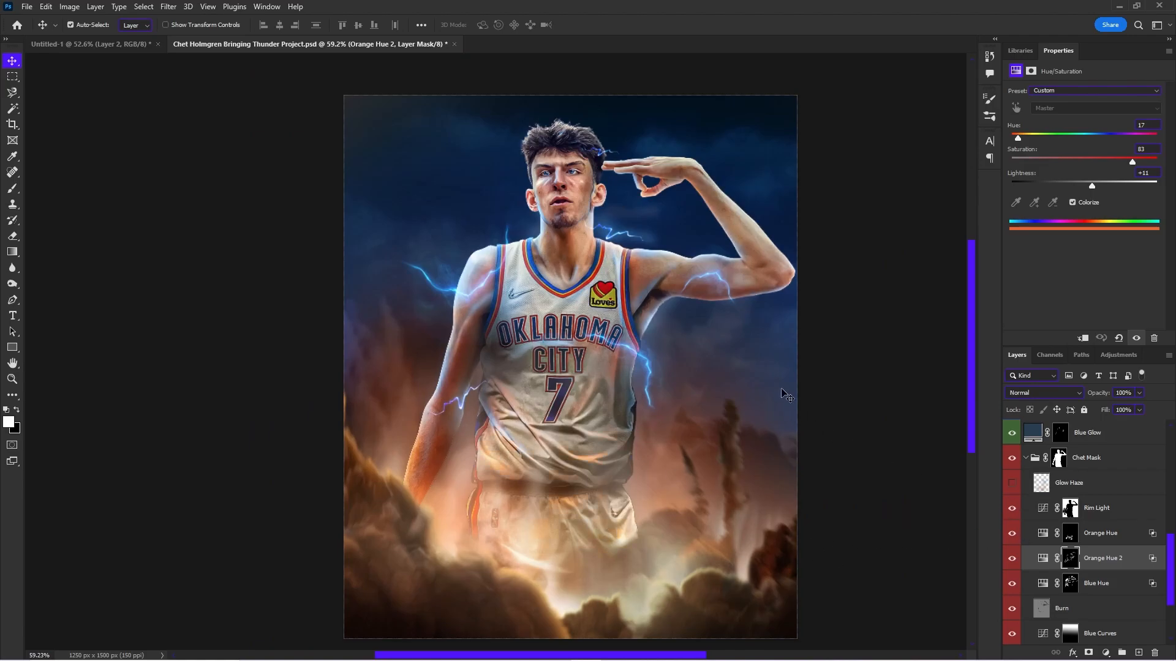
{"action": "scroll", "coordinate": [786, 396], "scroll_direction": "up", "scroll_amount": 5}
{"action": "left_click", "coordinate": [1012, 509]}
{"action": "left_click", "coordinate": [1012, 508]}
{"action": "left_click", "coordinate": [1096, 508]}
{"action": "scroll", "coordinate": [780, 414], "scroll_direction": "down", "scroll_amount": 5}
{"action": "scroll", "coordinate": [512, 193], "scroll_direction": "down", "scroll_amount": 6}
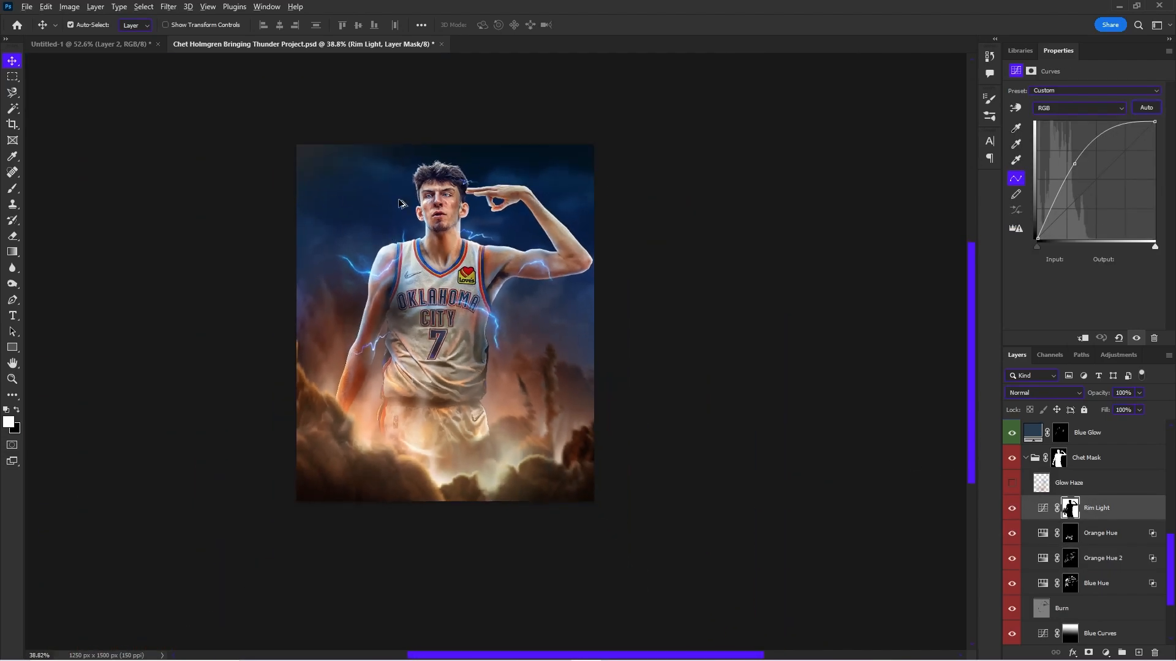
{"action": "scroll", "coordinate": [508, 187], "scroll_direction": "up", "scroll_amount": 7}
{"action": "scroll", "coordinate": [1090, 551], "scroll_direction": "down", "scroll_amount": 3}
- Load the player's Chet Mask layer outline as a selection and contract it
{"action": "left_click", "coordinate": [1041, 619], "text": "ctrl"}
{"action": "scroll", "coordinate": [366, 169], "scroll_direction": "up", "scroll_amount": 6}
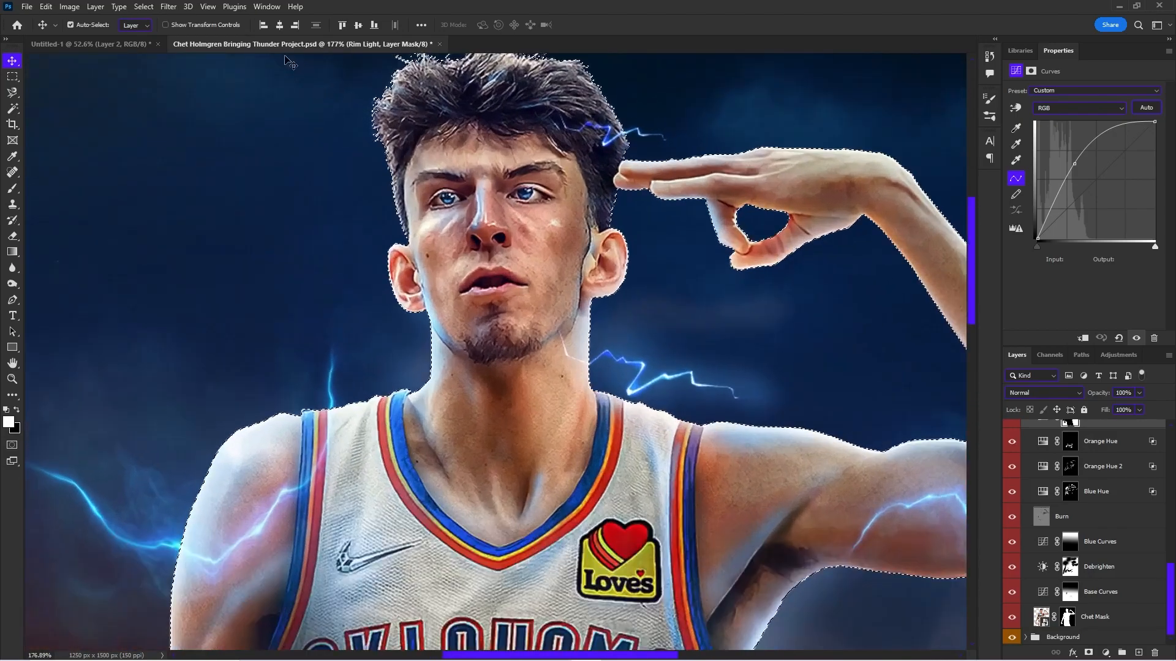
{"action": "left_click", "coordinate": [143, 7]}
{"action": "mouse_move", "coordinate": [242, 191]}
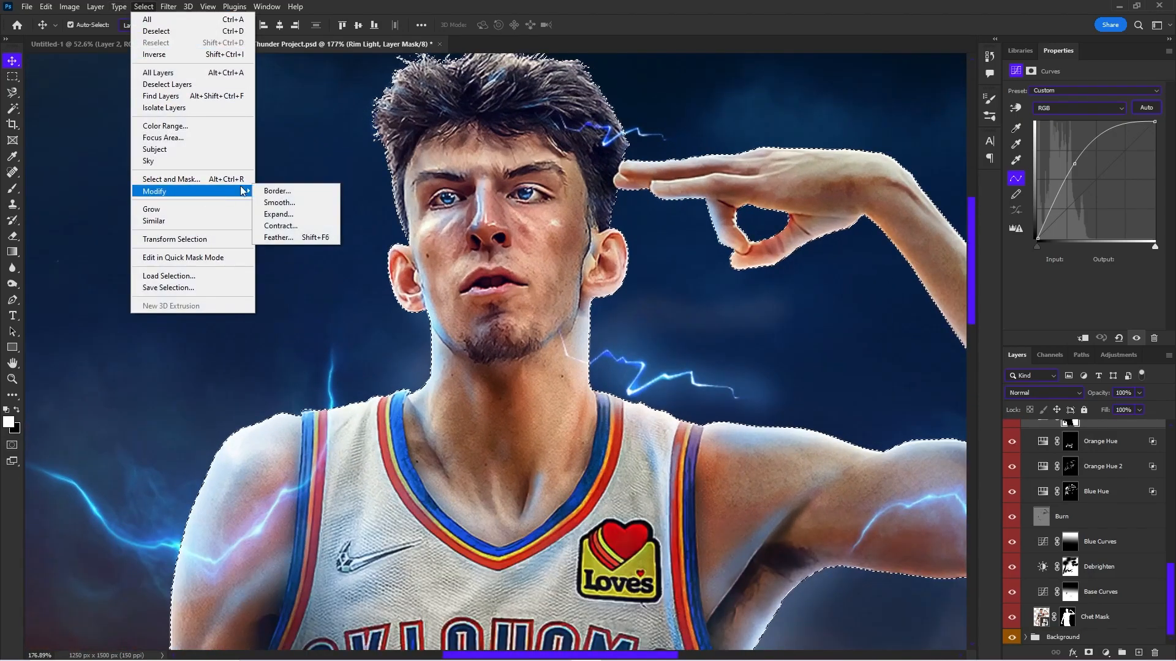
{"action": "left_click", "coordinate": [280, 226]}
{"action": "left_click", "coordinate": [645, 210]}
{"action": "scroll", "coordinate": [704, 465], "scroll_direction": "up", "scroll_amount": 2}
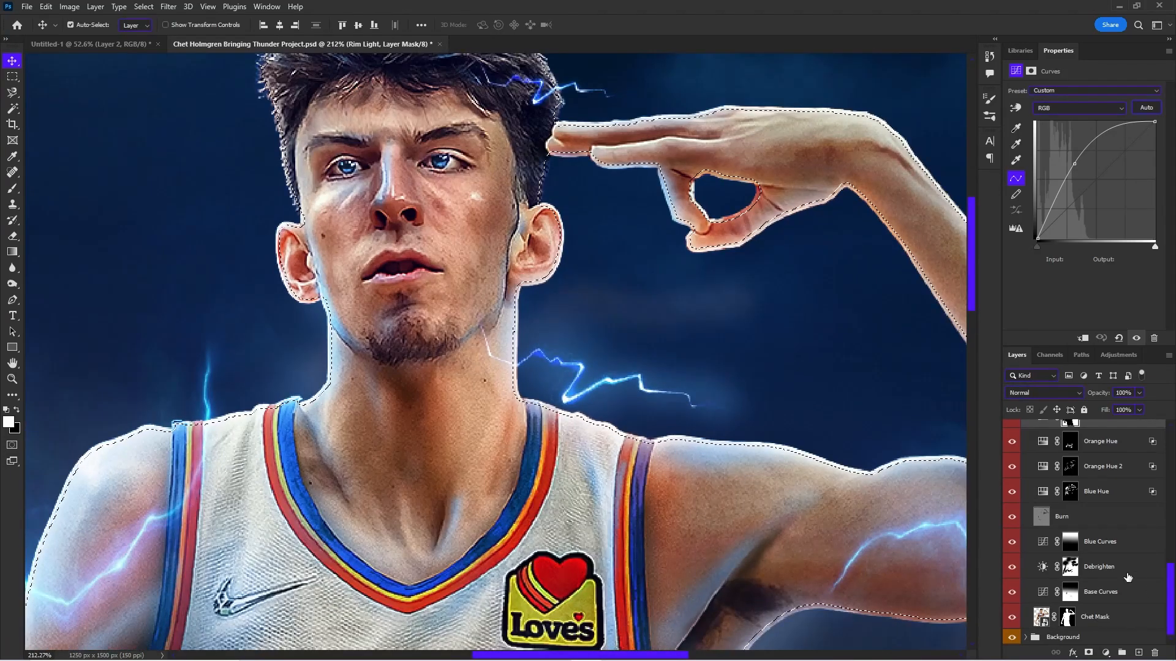
- Try a red (ff0000) Solid Color fill above Rim Light to preview the player's edge area, then cancel it and deselect
{"action": "scroll", "coordinate": [1096, 521], "scroll_direction": "up", "scroll_amount": 3}
{"action": "left_click", "coordinate": [1107, 522]}
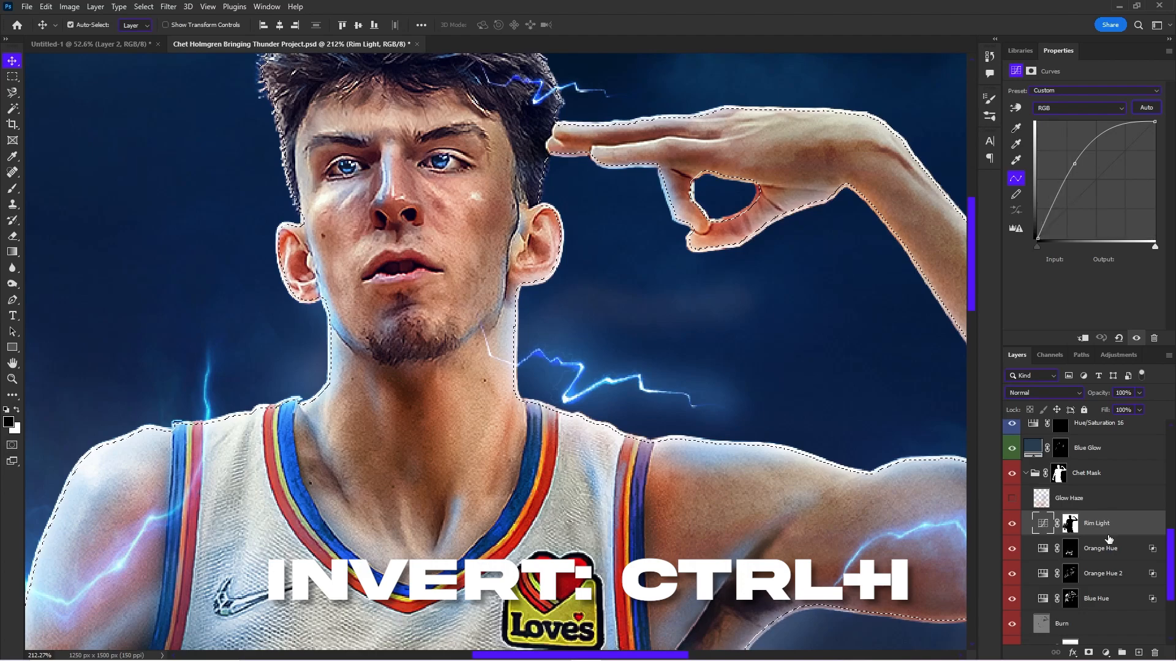
{"action": "left_click", "coordinate": [1105, 653]}
{"action": "left_click", "coordinate": [1104, 434]}
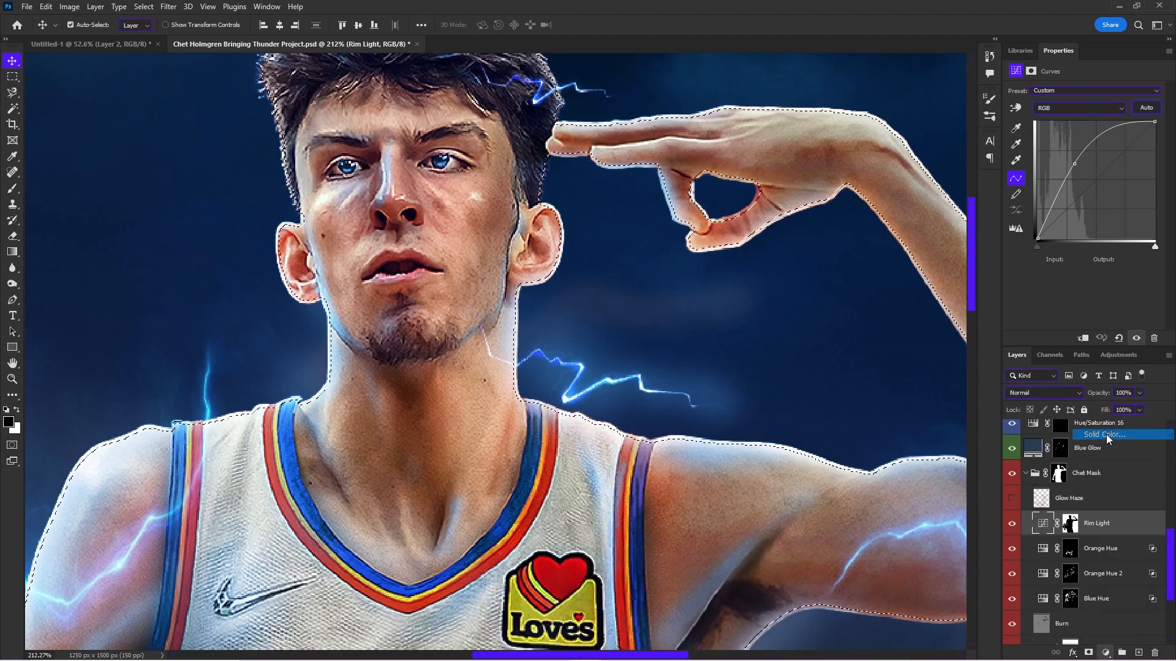
{"action": "left_click_drag", "start_coordinate": [915, 266], "coordinate": [967, 248]}
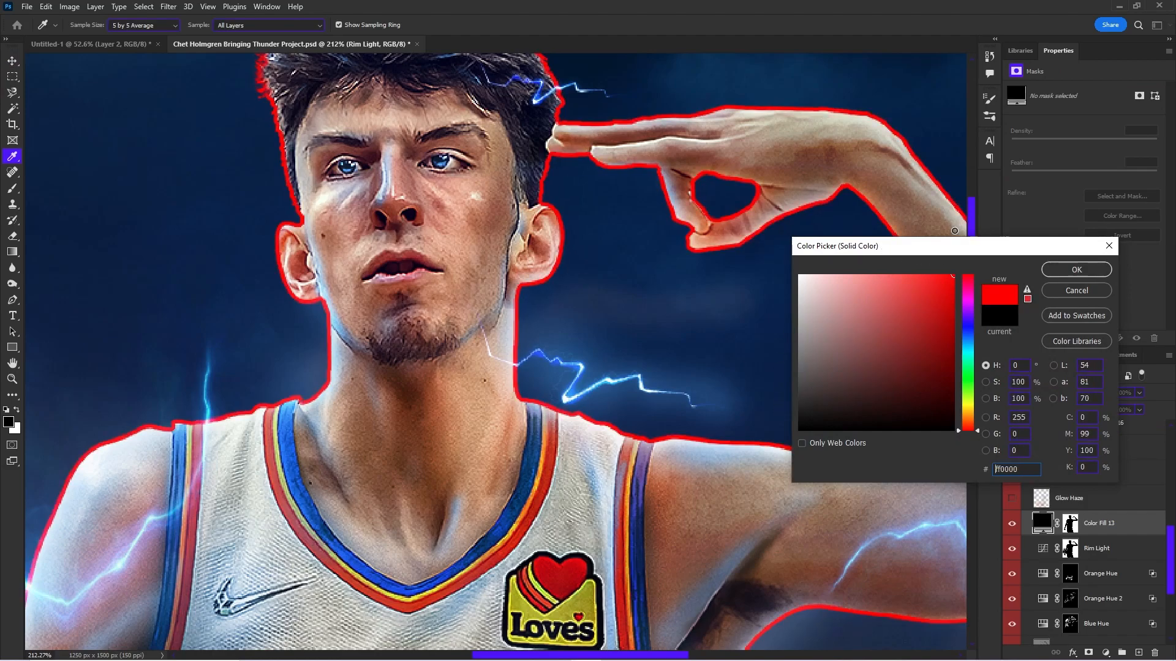
{"action": "left_click", "coordinate": [1072, 290]}
{"action": "key", "text": "ctrl+d"}
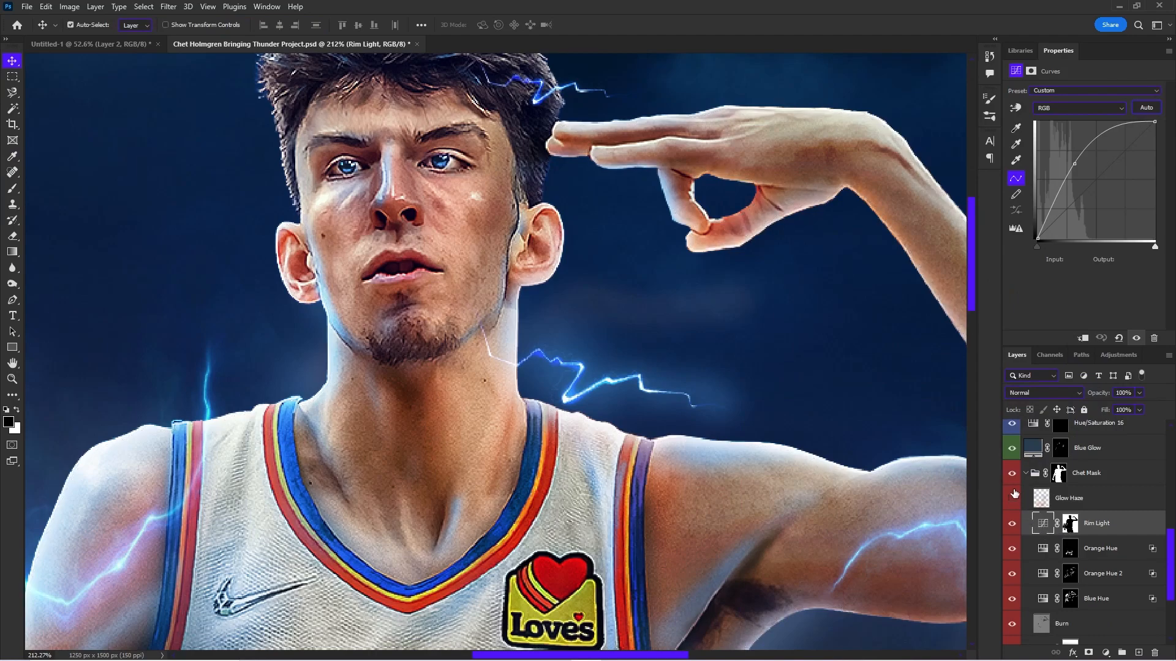
- Show the Glow Haze layer in the player's Chet Mask group
{"action": "left_click", "coordinate": [1014, 494]}
{"action": "scroll", "coordinate": [787, 336], "scroll_direction": "down", "scroll_amount": 6}
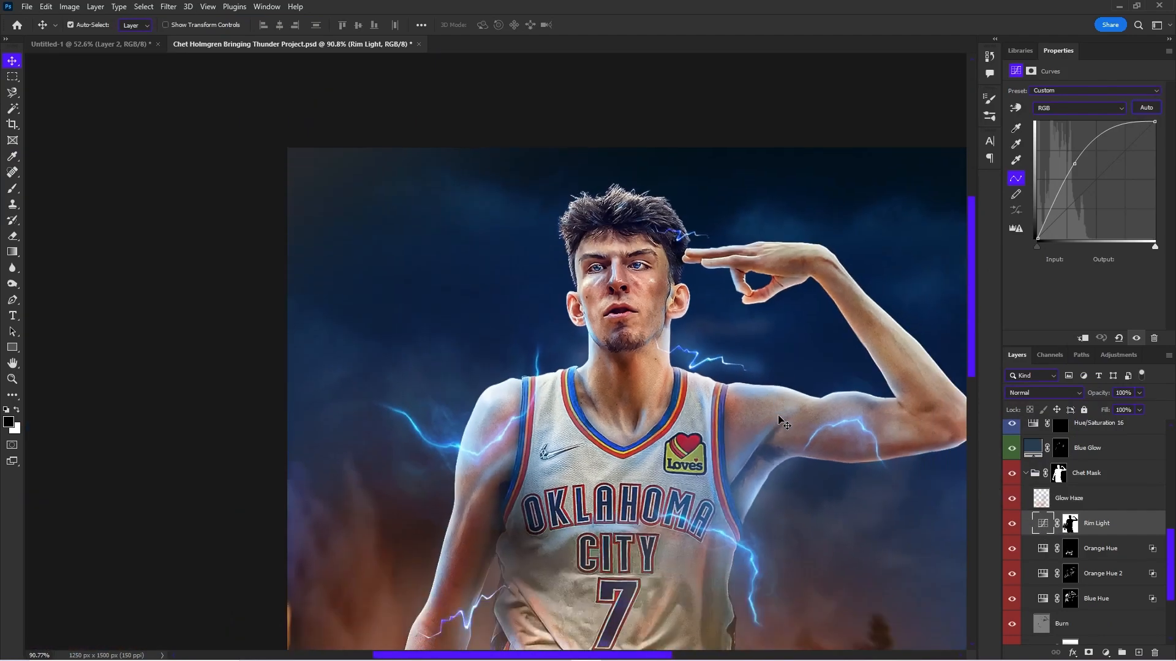
{"action": "scroll", "coordinate": [787, 336], "scroll_direction": "down", "scroll_amount": 2}
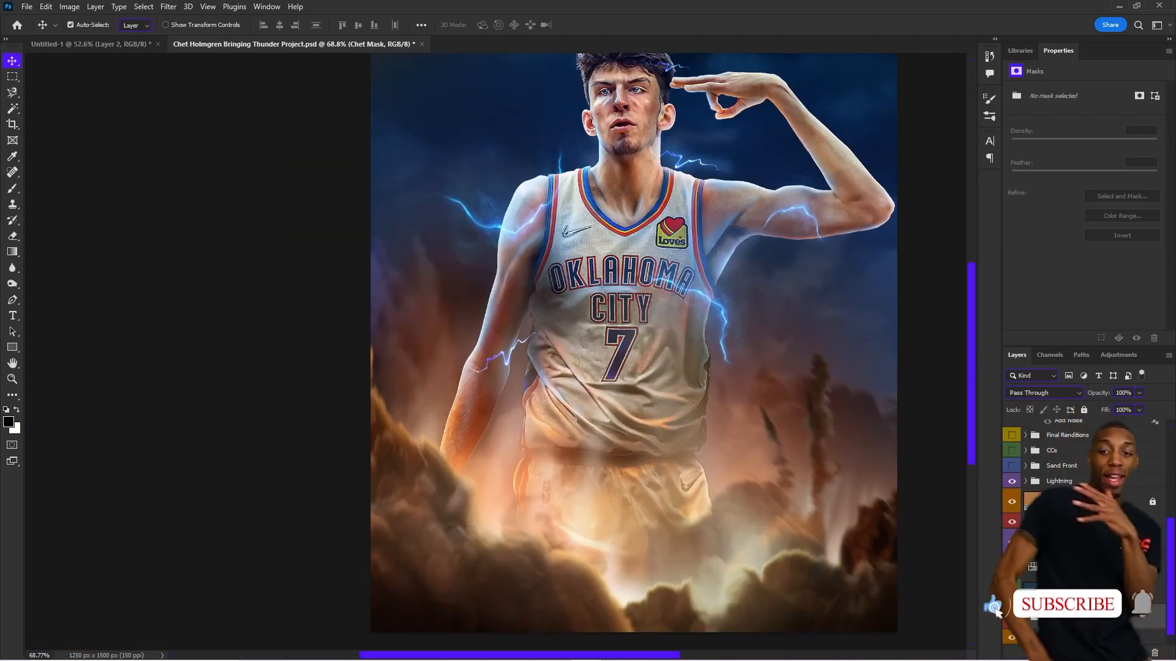
- Compare the sand and explosion effect on and off and look through the layers of the Sand X Explosions group
{"action": "scroll", "coordinate": [1013, 468], "scroll_direction": "down", "scroll_amount": 3}
{"action": "left_click", "coordinate": [1010, 449]}
{"action": "left_click", "coordinate": [1011, 449]}
{"action": "scroll", "coordinate": [1035, 484], "scroll_direction": "down", "scroll_amount": 1}
{"action": "scroll", "coordinate": [1036, 484], "scroll_direction": "down", "scroll_amount": 3}
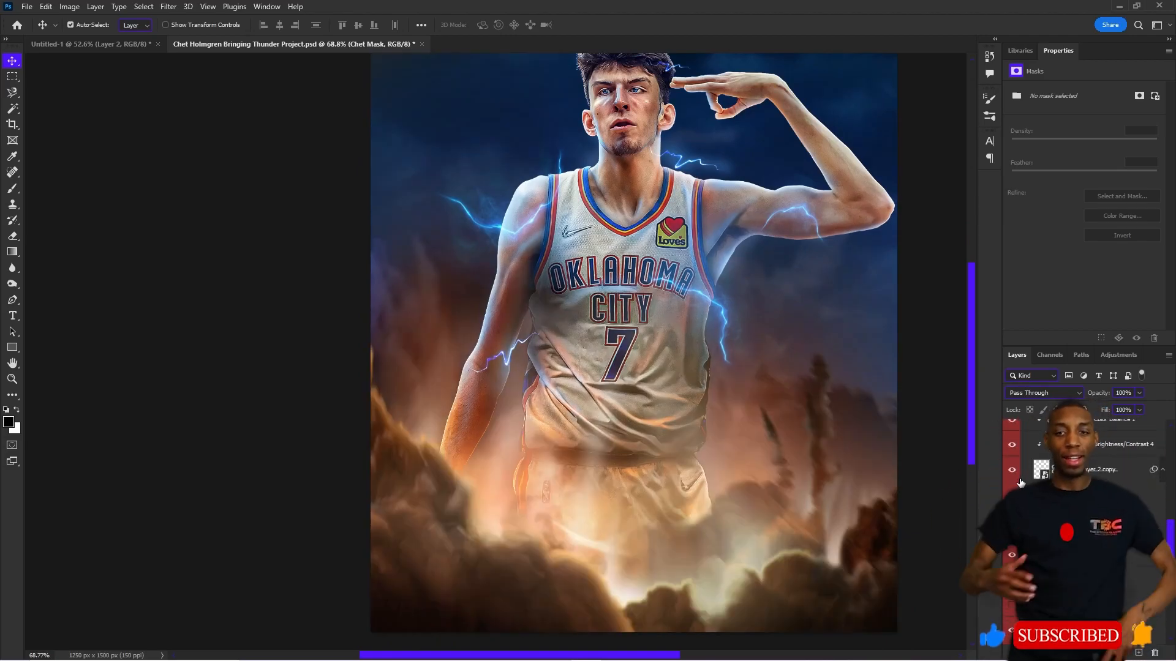
{"action": "scroll", "coordinate": [1017, 487], "scroll_direction": "down", "scroll_amount": 4}
- Toggle the Layer 2 explosion repeatedly to compare the dust clouds around the player's legs on and off
{"action": "left_click", "coordinate": [1014, 493]}
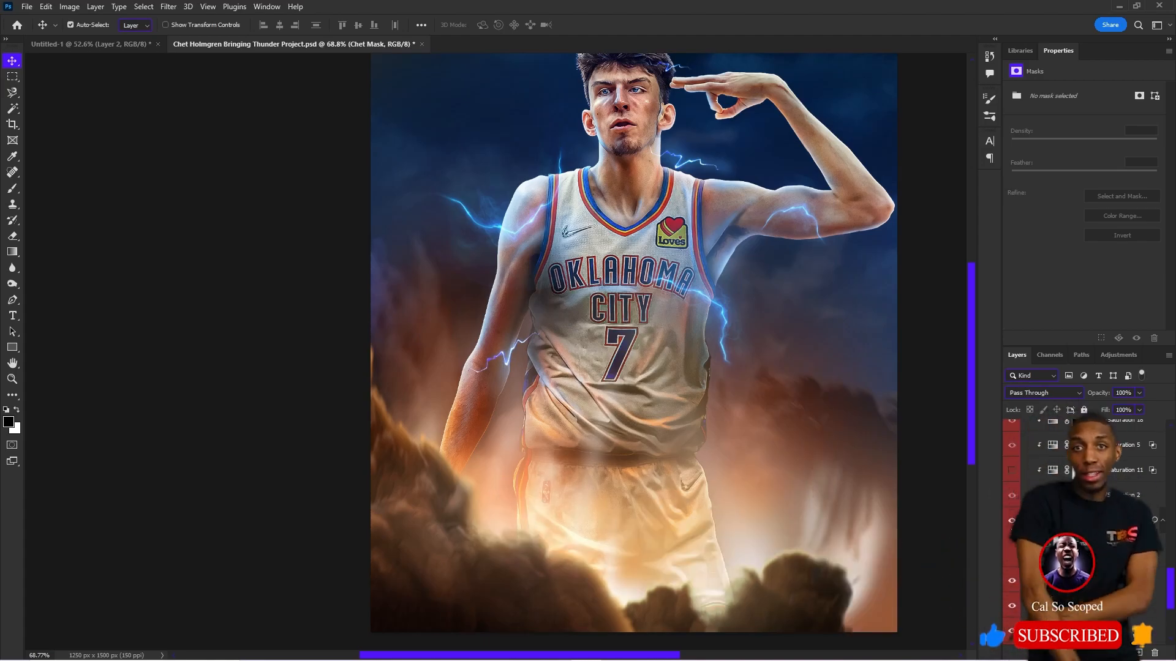
{"action": "left_click", "coordinate": [1013, 493]}
{"action": "left_click", "coordinate": [1011, 520]}
{"action": "left_click", "coordinate": [1012, 520]}
{"action": "left_click", "coordinate": [1012, 520]}
{"action": "left_click", "coordinate": [1011, 521]}
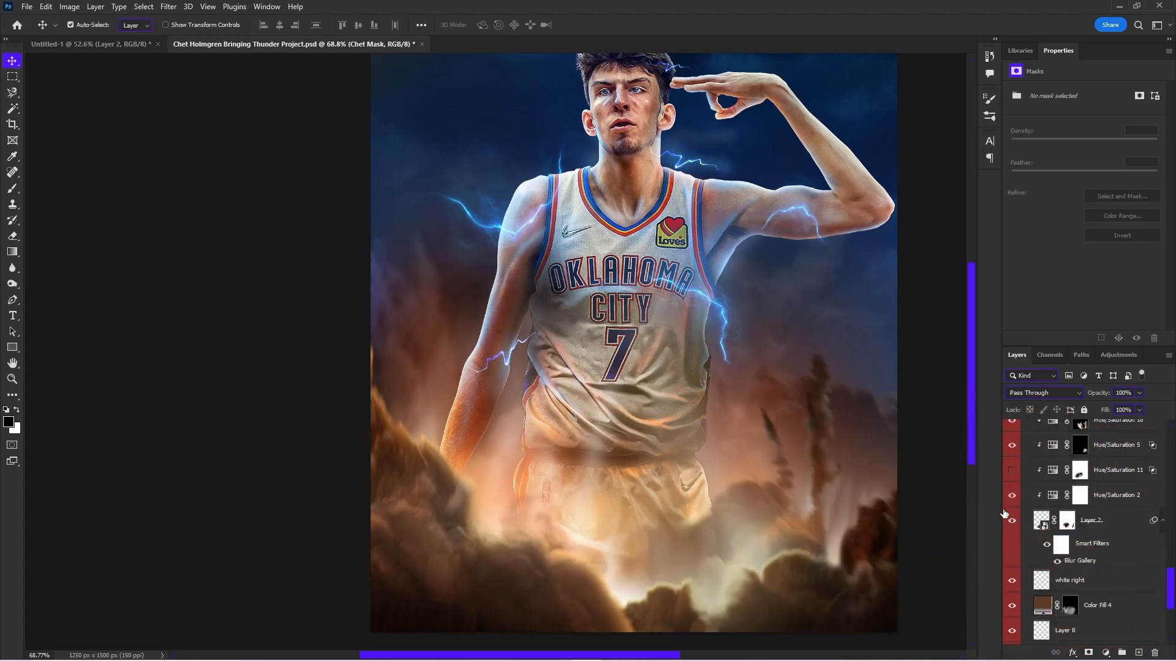
{"action": "left_click", "coordinate": [1011, 521]}
{"action": "left_click", "coordinate": [1012, 520]}
- Open Layer 2's smart object contents to examine the source explosion image, and return to the poster
{"action": "left_click", "coordinate": [1059, 524]}
{"action": "double_click", "coordinate": [1039, 528]}
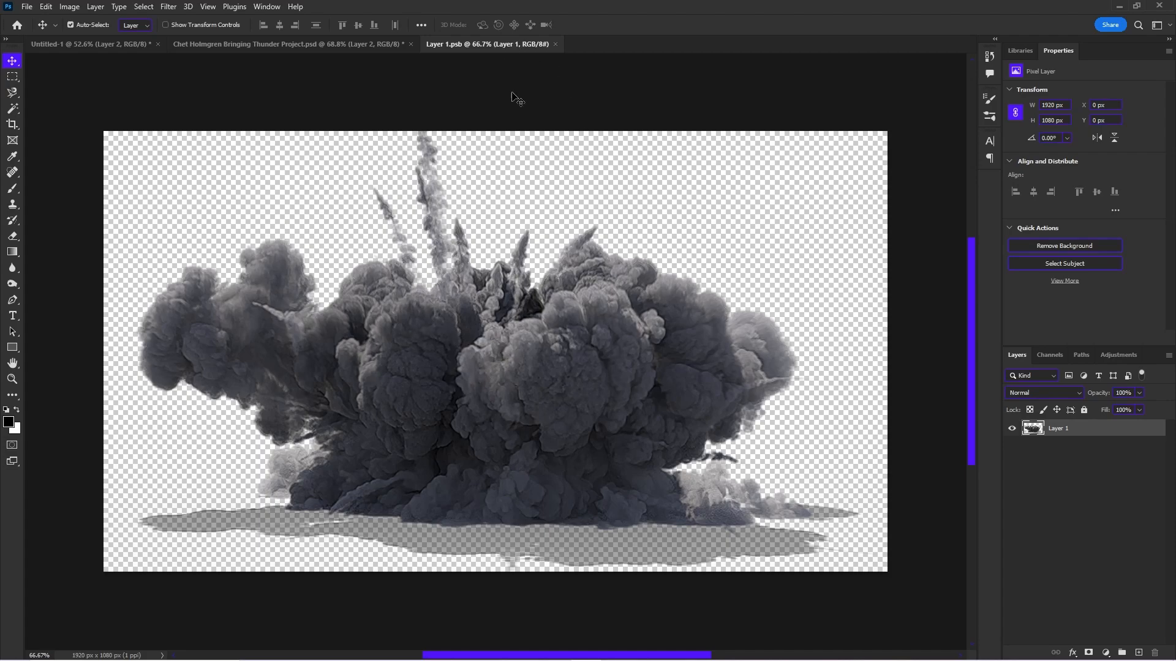
{"action": "left_click", "coordinate": [554, 44]}
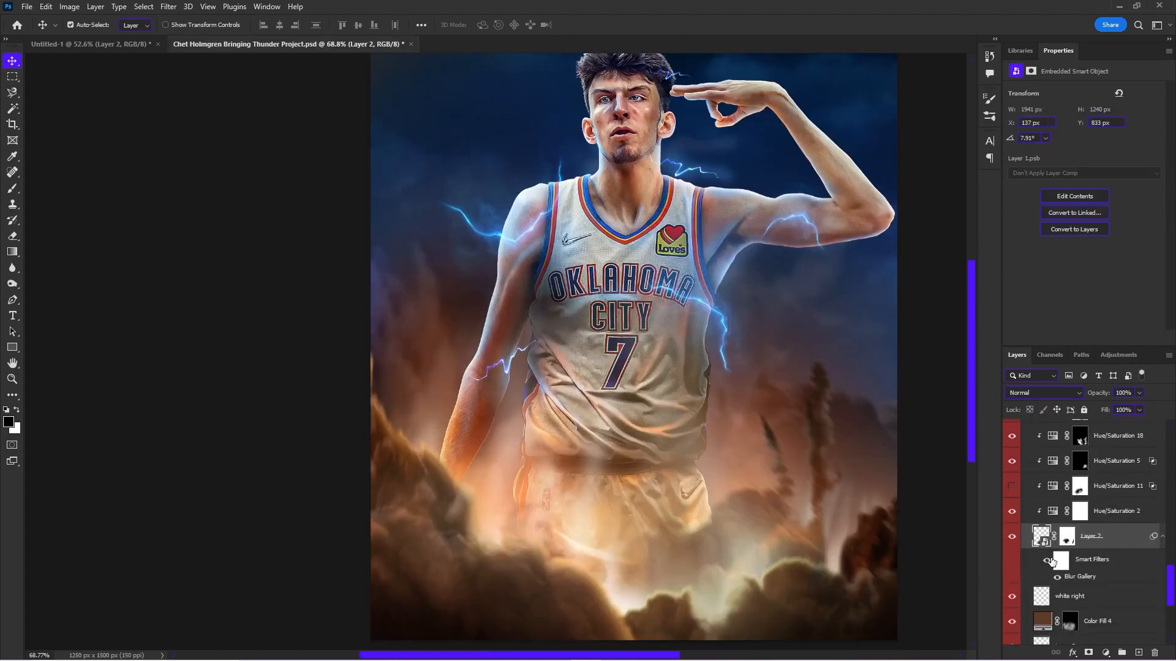
- View the Hue/Saturation 2 settings above Layer 2 and delete the hidden Hue/Saturation 11 adjustment
{"action": "scroll", "coordinate": [1005, 538], "scroll_direction": "up", "scroll_amount": 2}
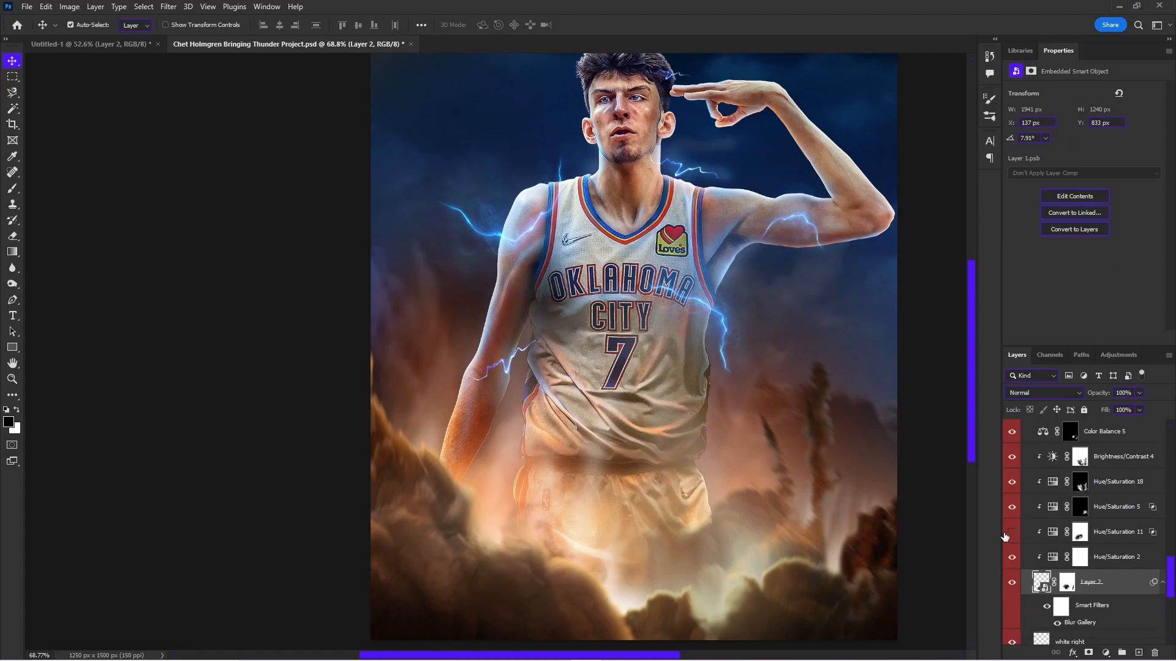
{"action": "left_click", "coordinate": [1072, 566]}
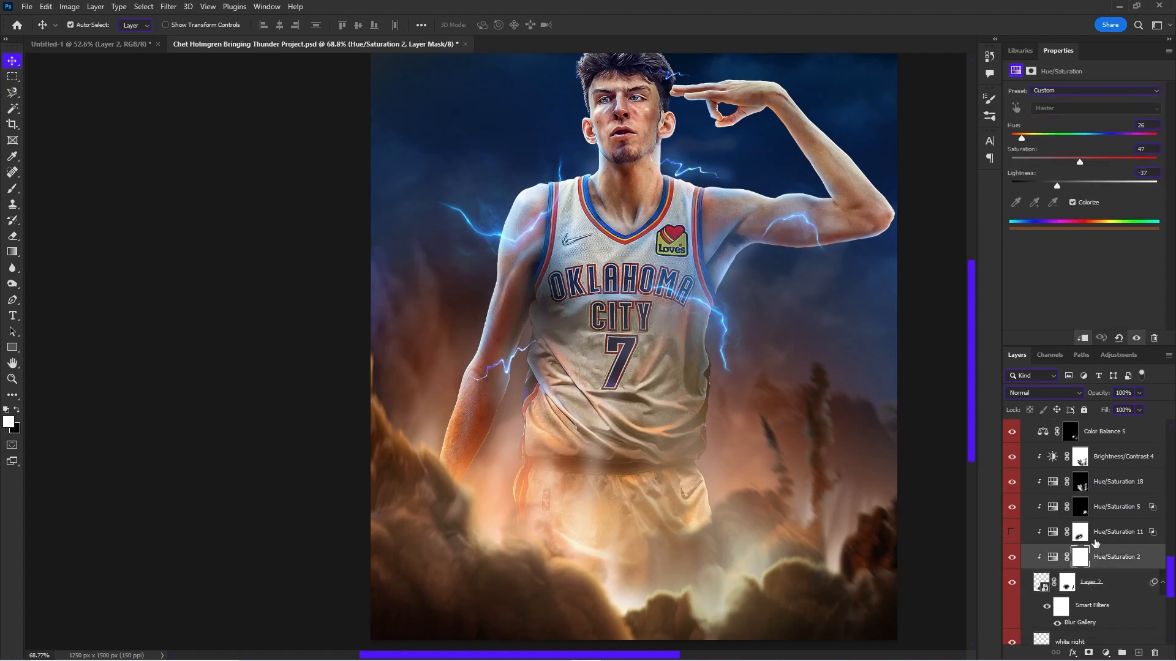
{"action": "left_click", "coordinate": [1096, 540]}
{"action": "left_click", "coordinate": [1117, 531]}
{"action": "key", "text": "Delete"}
- Compare the Hue/Saturation 2 tint on the Layer 2 explosion on and off and check the layer's smart filter
{"action": "left_click", "coordinate": [1012, 562]}
{"action": "left_click", "coordinate": [1013, 562]}
{"action": "double_click", "coordinate": [1075, 598]}
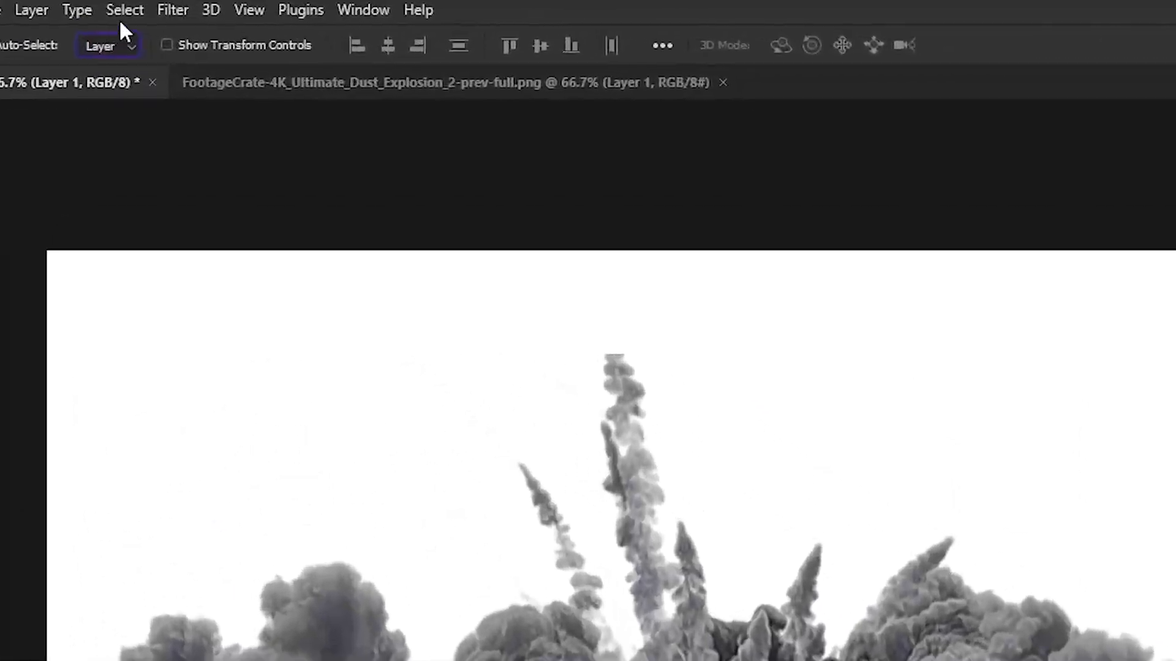
- Start a Path Blur on the dust explosion layer in Untitled-1 and redirect the default blur path up toward the smoke trails
{"action": "left_click", "coordinate": [173, 10]}
{"action": "mouse_move", "coordinate": [336, 384]}
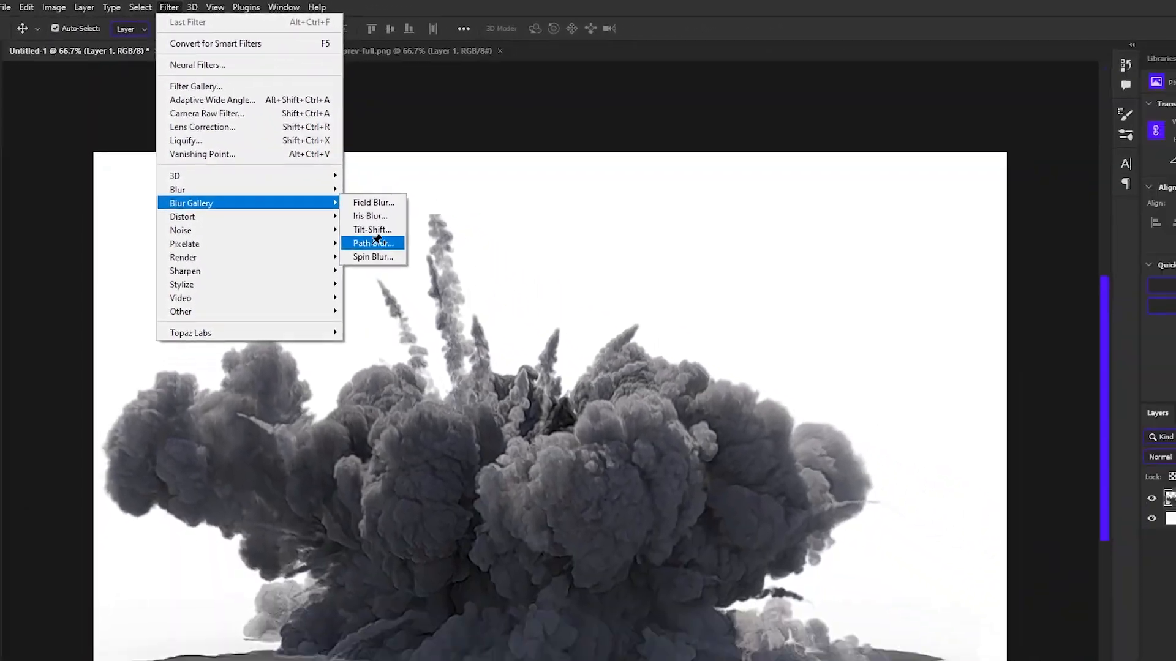
{"action": "left_click", "coordinate": [375, 243]}
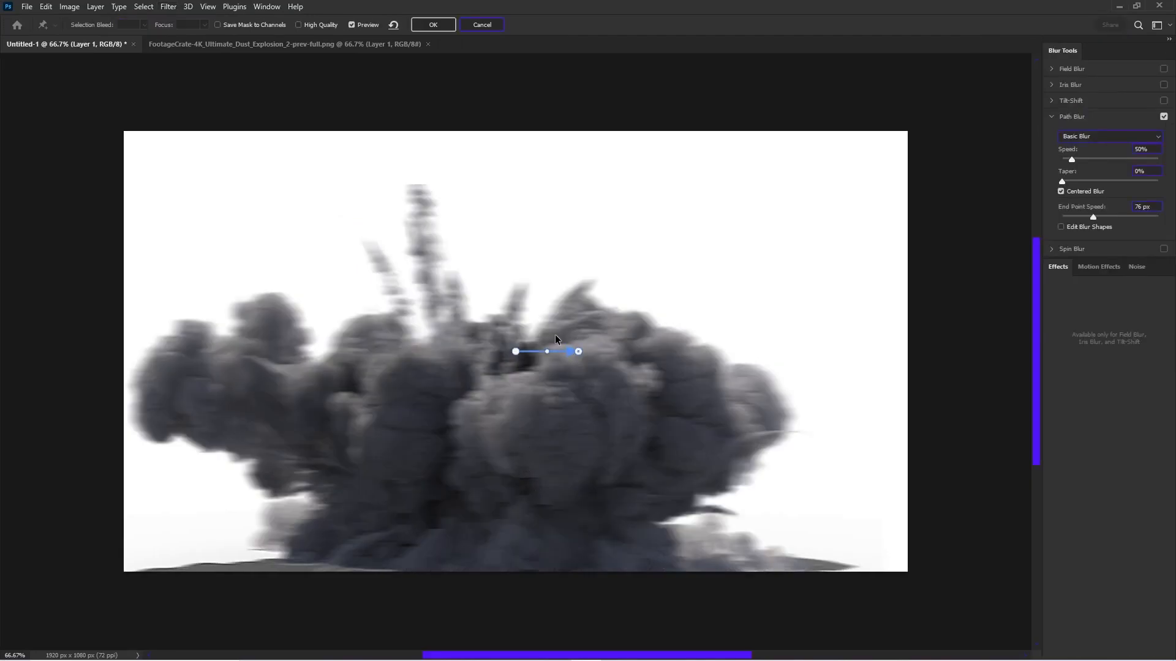
{"action": "left_click_drag", "start_coordinate": [579, 351], "coordinate": [447, 313]}
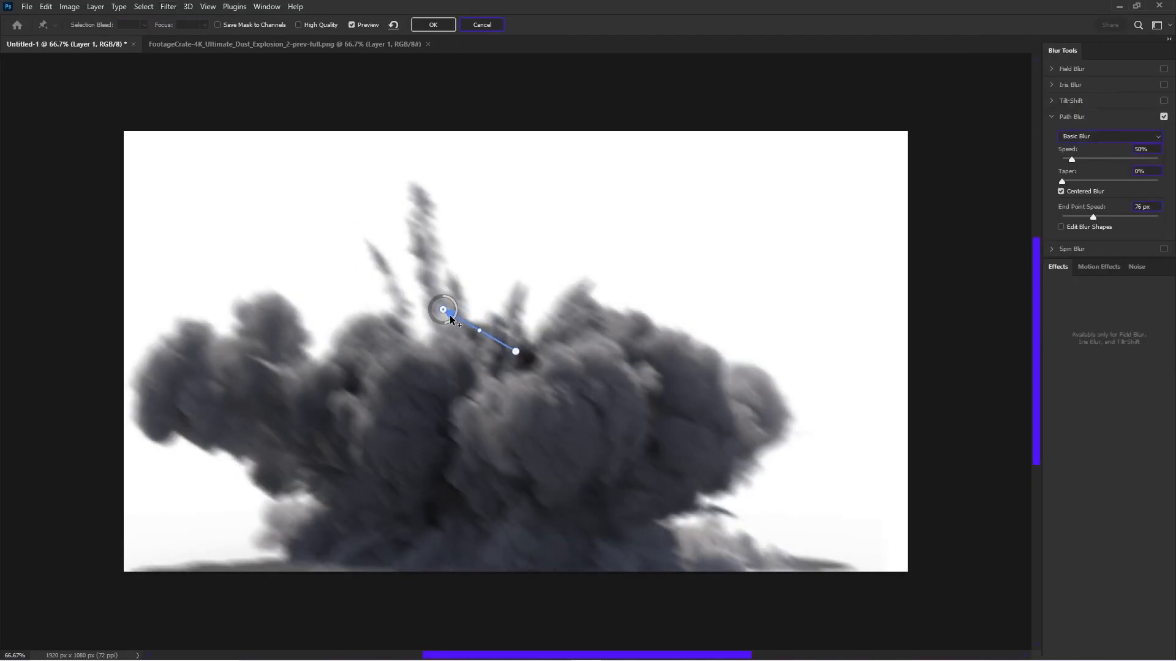
- Replace the default blur path with a multi-point path curving upward from the explosion's centre, and adjust the blur Speed
{"action": "key", "text": "Delete"}
{"action": "left_click", "coordinate": [479, 416]}
{"action": "left_click", "coordinate": [448, 358]}
{"action": "left_click", "coordinate": [481, 289]}
{"action": "left_click", "coordinate": [526, 249]}
{"action": "left_click", "coordinate": [561, 213]}
{"action": "left_click", "coordinate": [591, 168]}
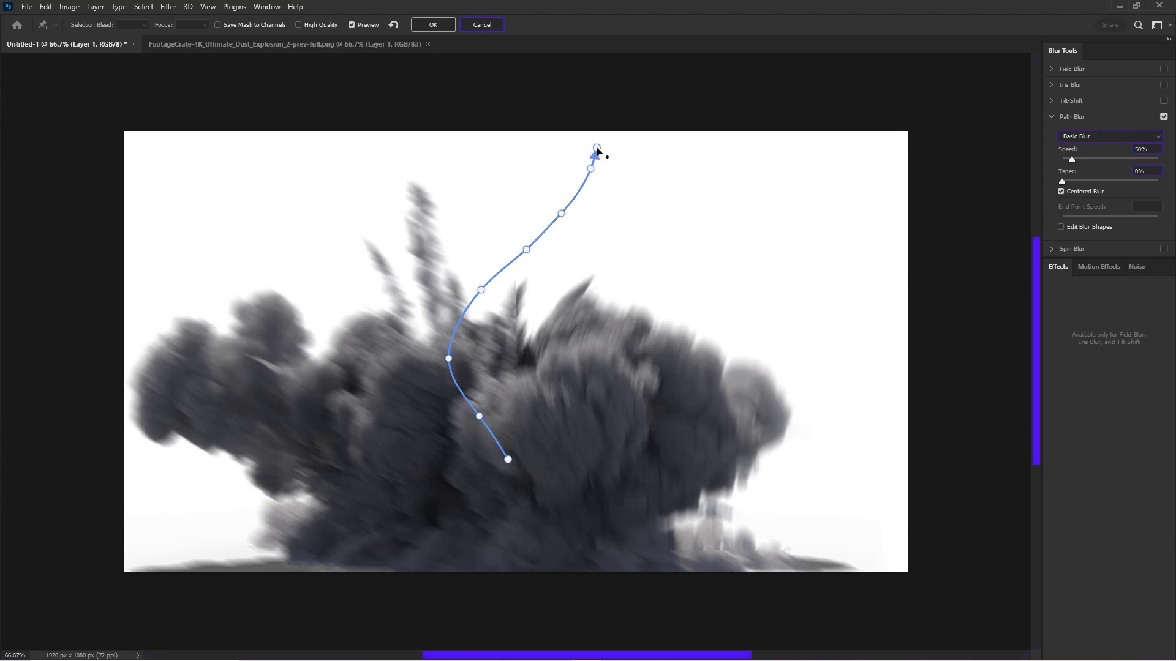
{"action": "mouse_move", "coordinate": [1071, 159]}
{"action": "left_mouse_down"}
{"action": "mouse_move", "coordinate": [1089, 160]}
{"action": "mouse_move", "coordinate": [1075, 160]}
{"action": "left_mouse_up"}
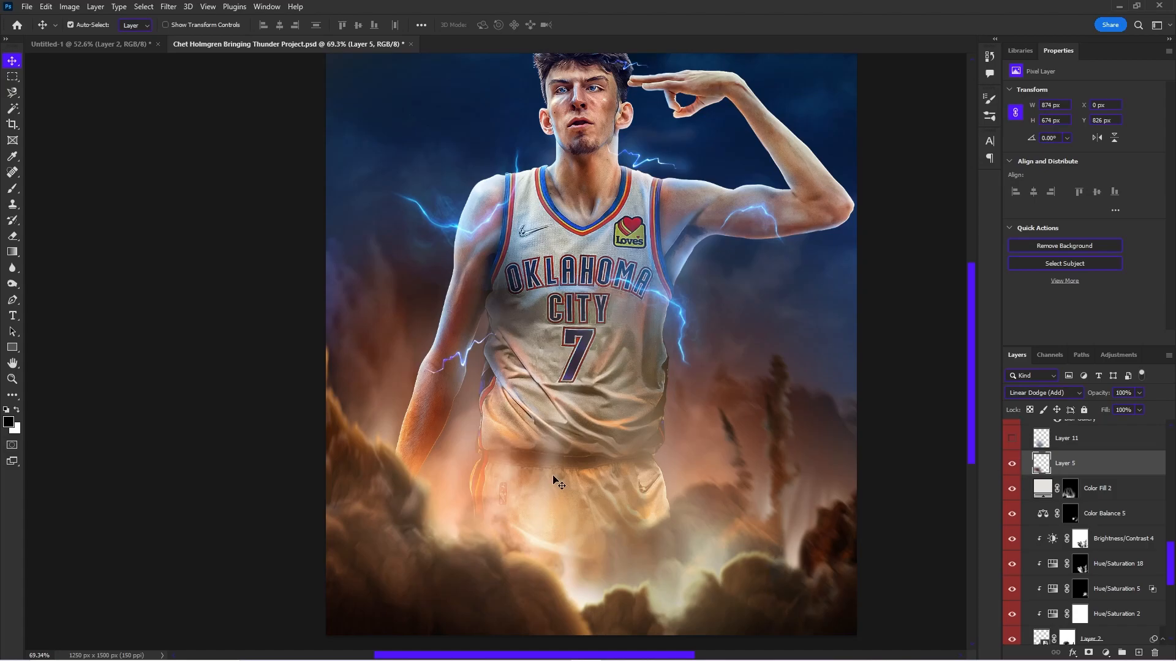
- Try a large soft brush stroke on Layer 5 across the player's shorts and the clouds, and undo it
{"action": "scroll", "coordinate": [557, 484], "scroll_direction": "down", "scroll_amount": 1}
{"action": "scroll", "coordinate": [629, 467], "scroll_direction": "up", "scroll_amount": 2}
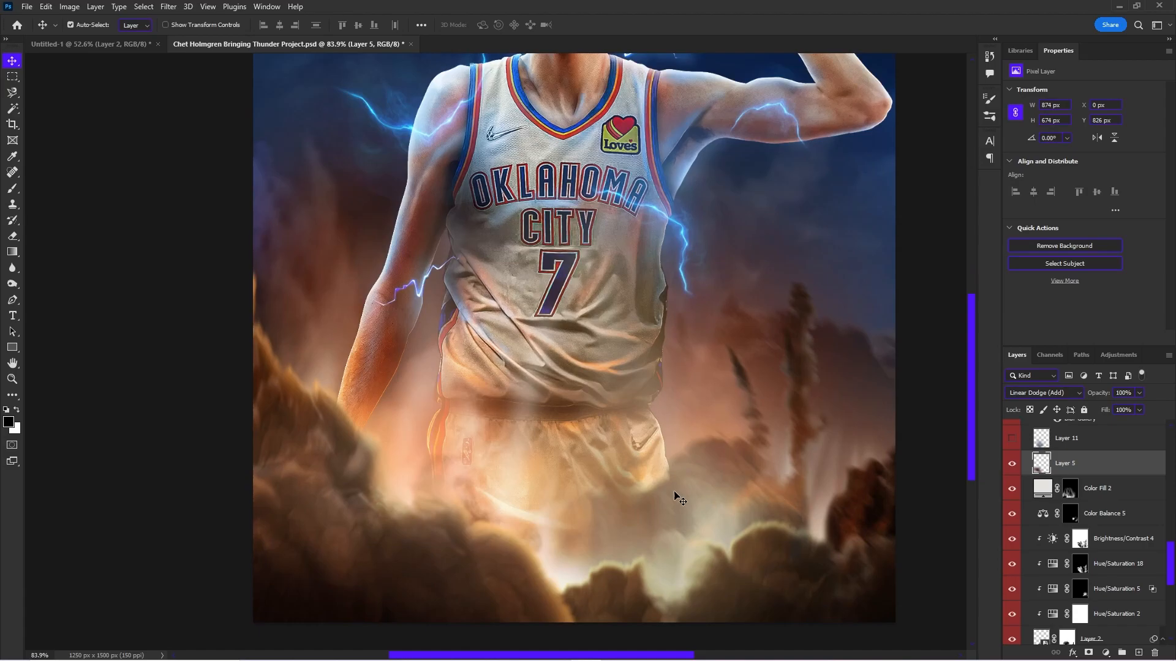
{"action": "key", "text": "b"}
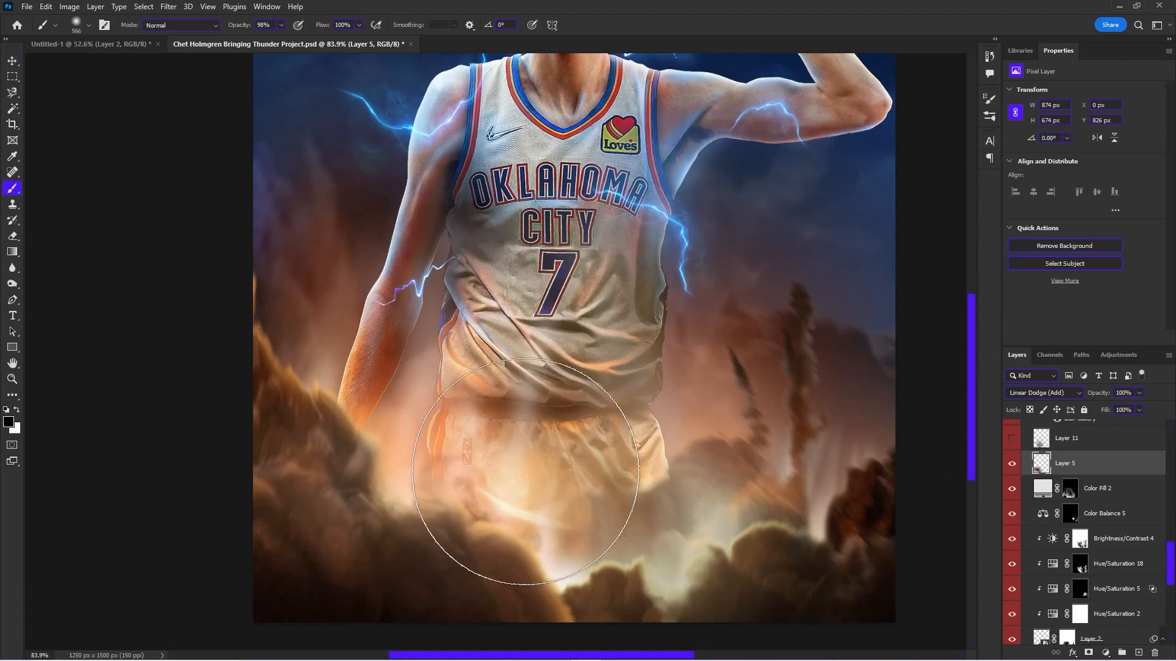
{"action": "mouse_move", "coordinate": [471, 558]}
{"action": "left_mouse_down"}
{"action": "mouse_move", "coordinate": [504, 553]}
{"action": "mouse_move", "coordinate": [546, 478]}
{"action": "mouse_move", "coordinate": [642, 523]}
{"action": "mouse_move", "coordinate": [735, 519]}
{"action": "mouse_move", "coordinate": [822, 383]}
{"action": "mouse_move", "coordinate": [745, 443]}
{"action": "left_mouse_up"}
{"action": "key", "text": "ctrl+z"}
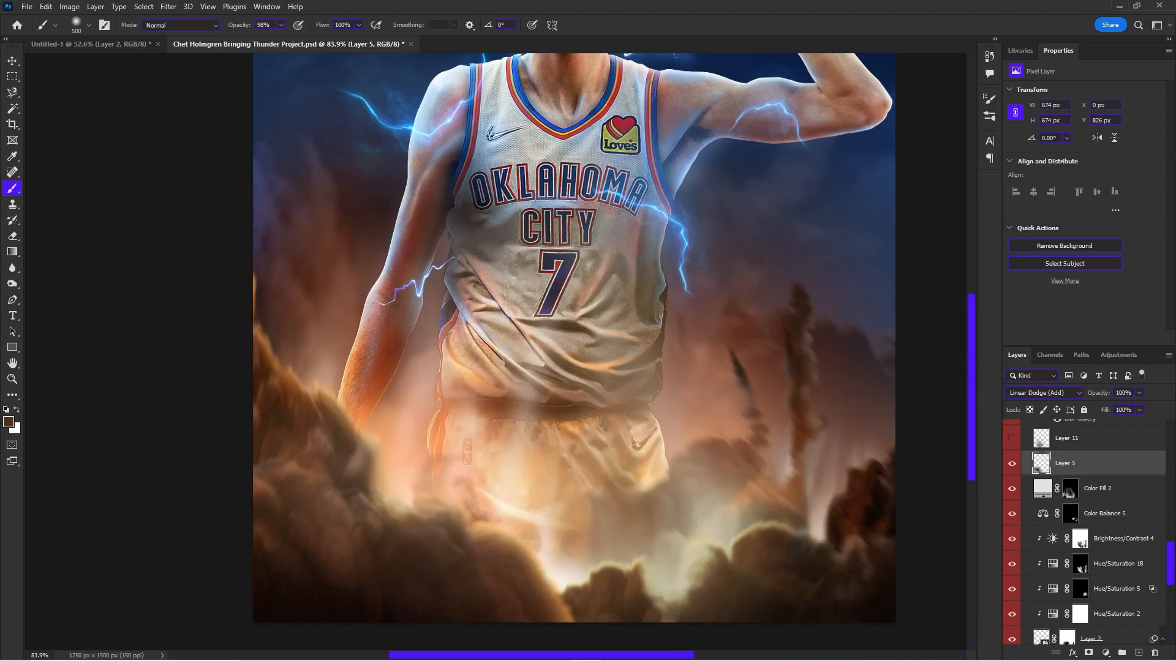
- Delete the hidden Layer 11 above Layer 5 and view the Brightness/Contrast 4 settings above Layer 2 copy
{"action": "scroll", "coordinate": [1083, 463], "scroll_direction": "up", "scroll_amount": 1}
{"action": "left_click", "coordinate": [1069, 472]}
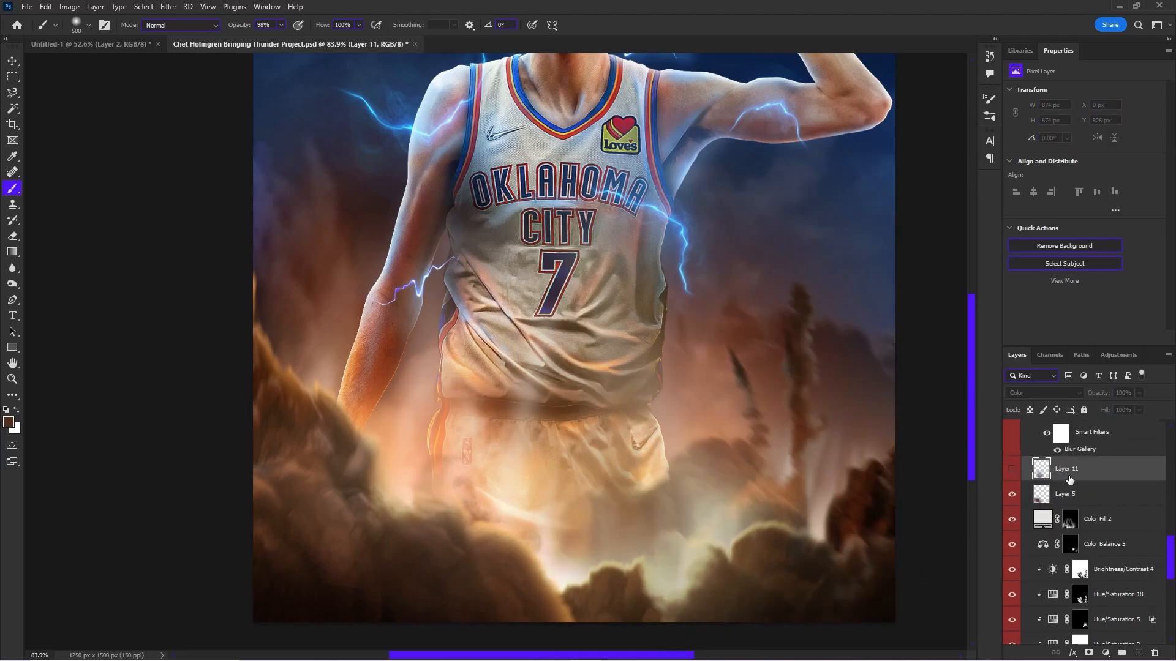
{"action": "scroll", "coordinate": [1050, 581], "scroll_direction": "up", "scroll_amount": 2}
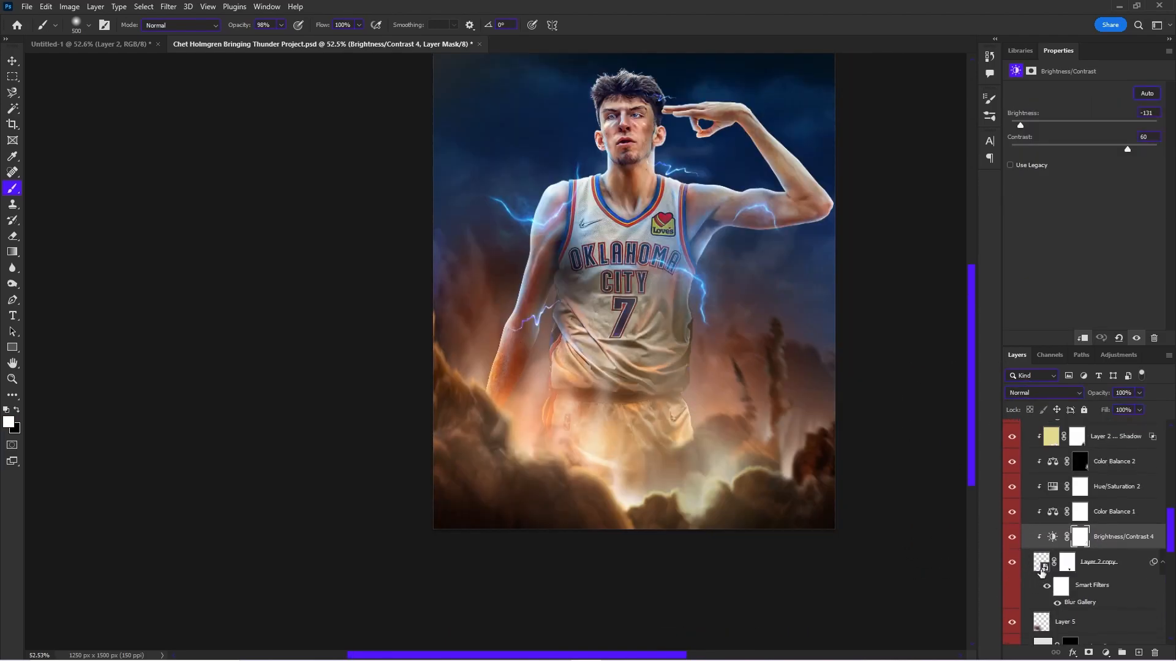
- Open Layer 2 copy's smart object contents to view its explosion source, and return to the poster's lower clouds
{"action": "double_click", "coordinate": [1042, 573]}
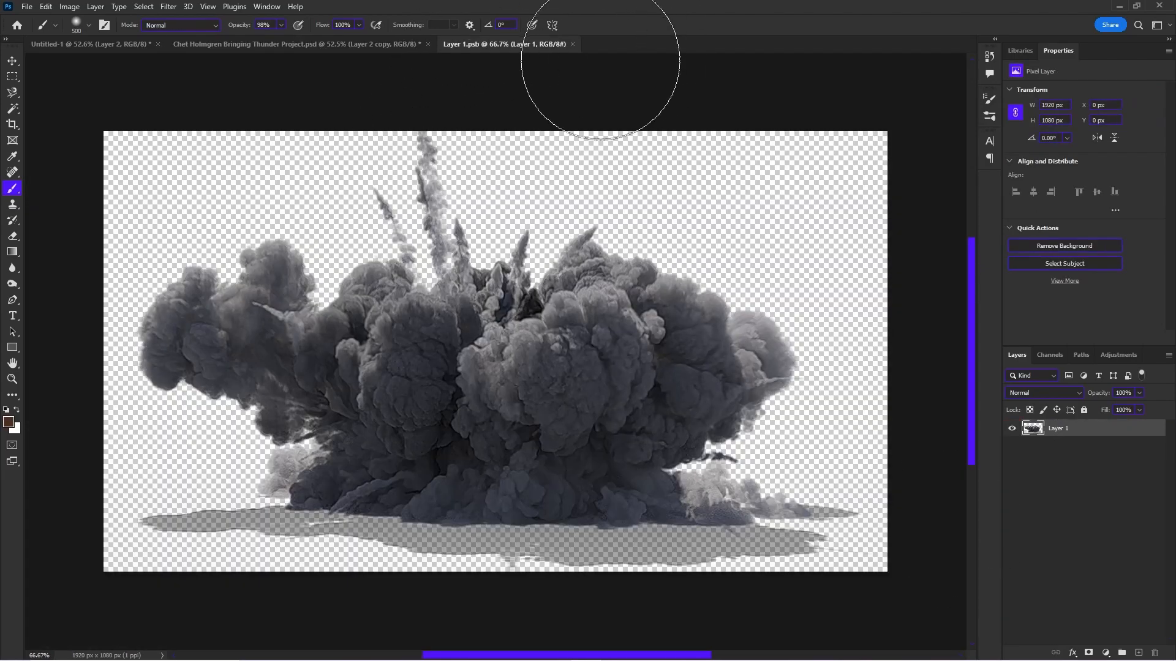
{"action": "left_click", "coordinate": [572, 44]}
{"action": "scroll", "coordinate": [709, 474], "scroll_direction": "down", "scroll_amount": 2}
{"action": "scroll", "coordinate": [661, 439], "scroll_direction": "up", "scroll_amount": 3}
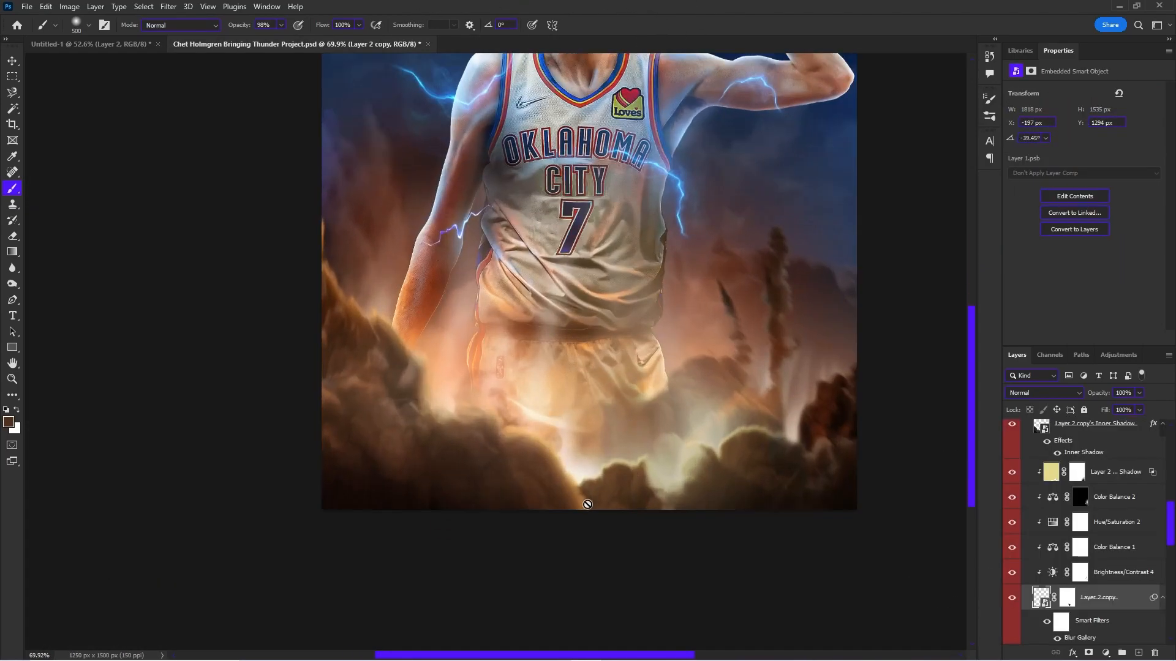
- Try rotating and moving the Layer 2 copy explosion, first alone and again together with its clipped adjustment layers
{"action": "key", "text": "ctrl+t"}
{"action": "left_click_drag", "start_coordinate": [741, 344], "coordinate": [611, 332]}
{"action": "key", "text": "Return"}
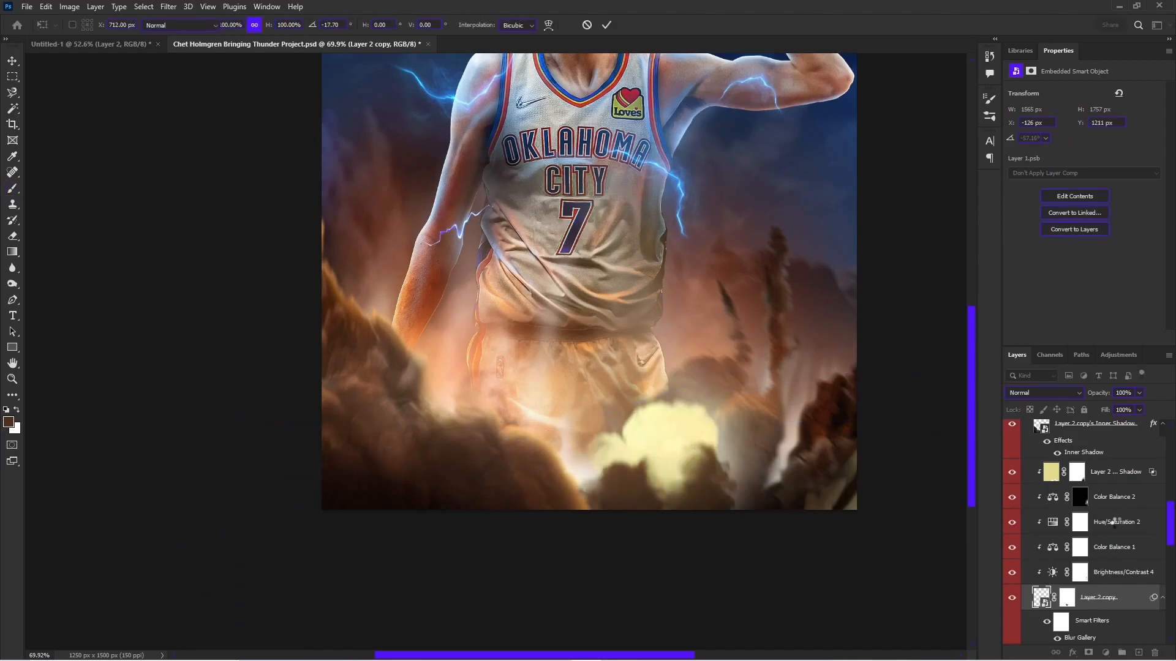
{"action": "left_click", "coordinate": [1112, 474], "text": "shift"}
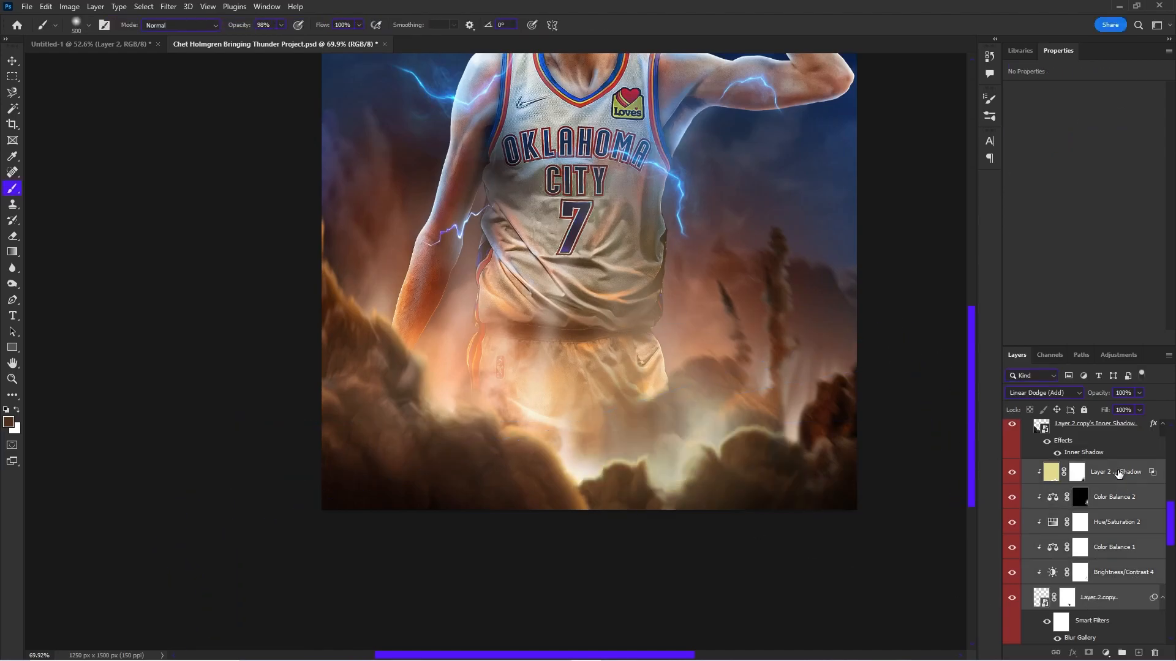
{"action": "key", "text": "ctrl+t"}
{"action": "left_click_drag", "start_coordinate": [576, 143], "coordinate": [845, 233]}
{"action": "key", "text": "Return"}
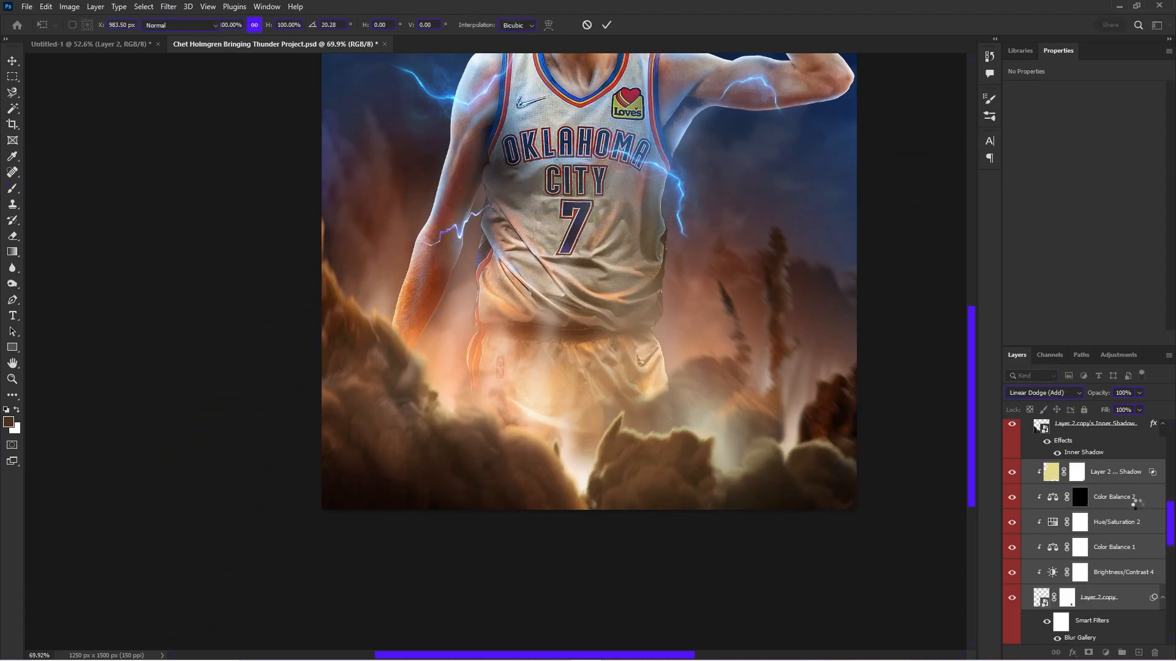
- Delete the hidden Layer 12 at the top of the Sand X Explosions group and select Layer 2 copy's Inner Shadow
{"action": "left_click", "coordinate": [1124, 506]}
{"action": "scroll", "coordinate": [1041, 524], "scroll_direction": "up", "scroll_amount": 3}
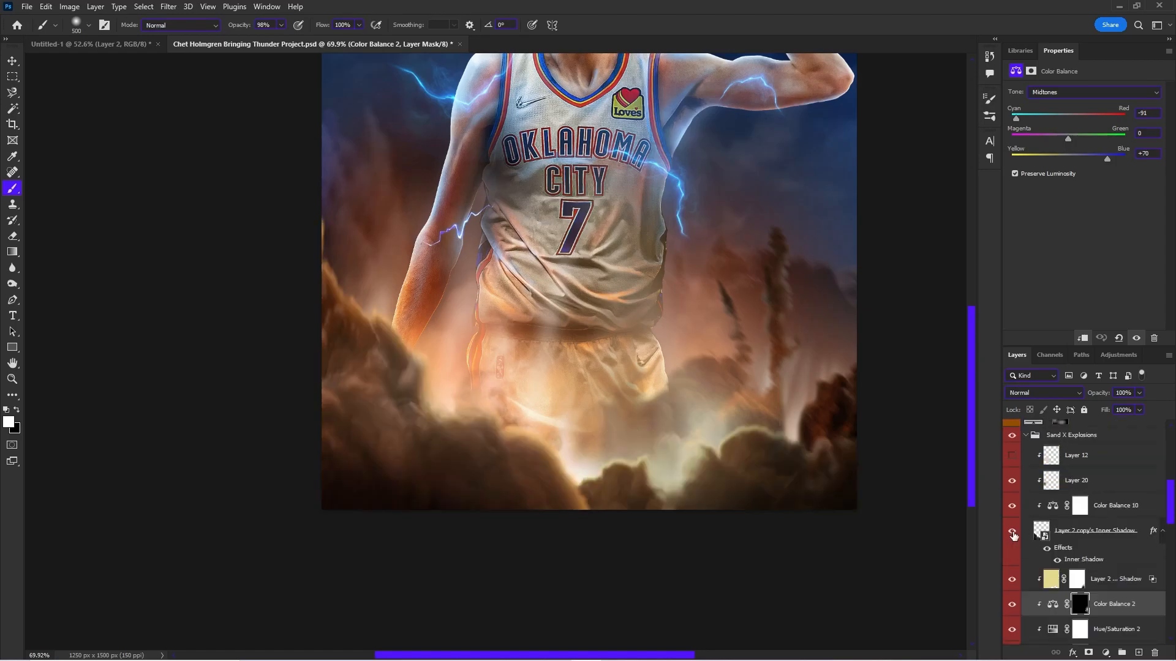
{"action": "scroll", "coordinate": [591, 347], "scroll_direction": "down", "scroll_amount": 1}
{"action": "scroll", "coordinate": [593, 348], "scroll_direction": "down", "scroll_amount": 1}
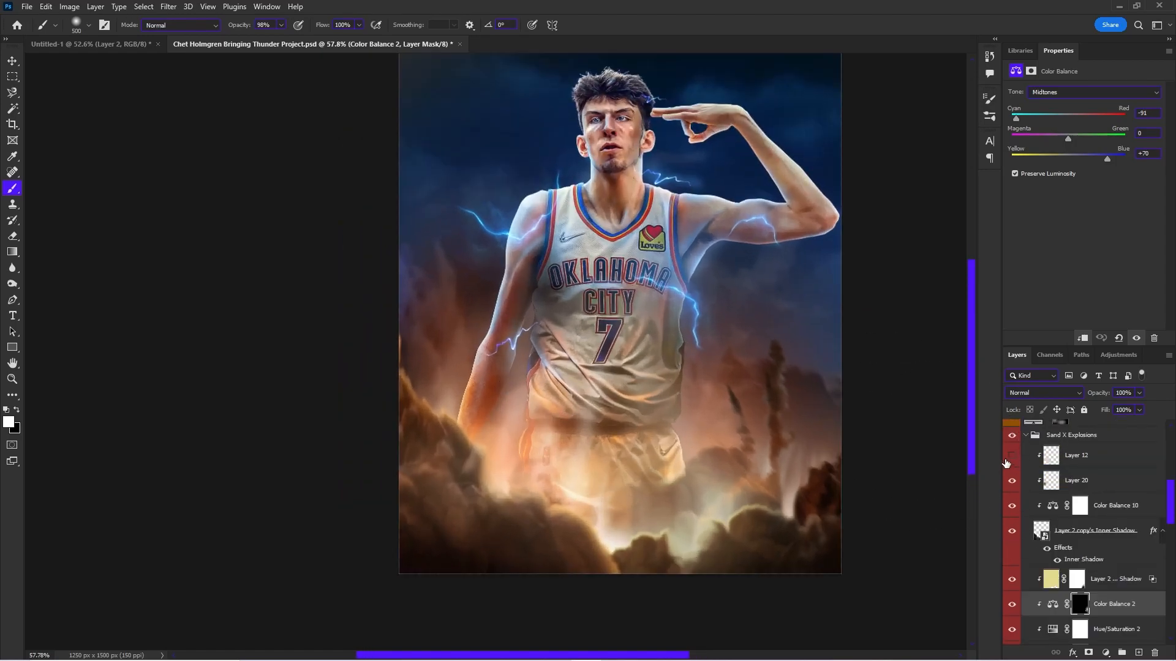
{"action": "left_click", "coordinate": [1087, 467]}
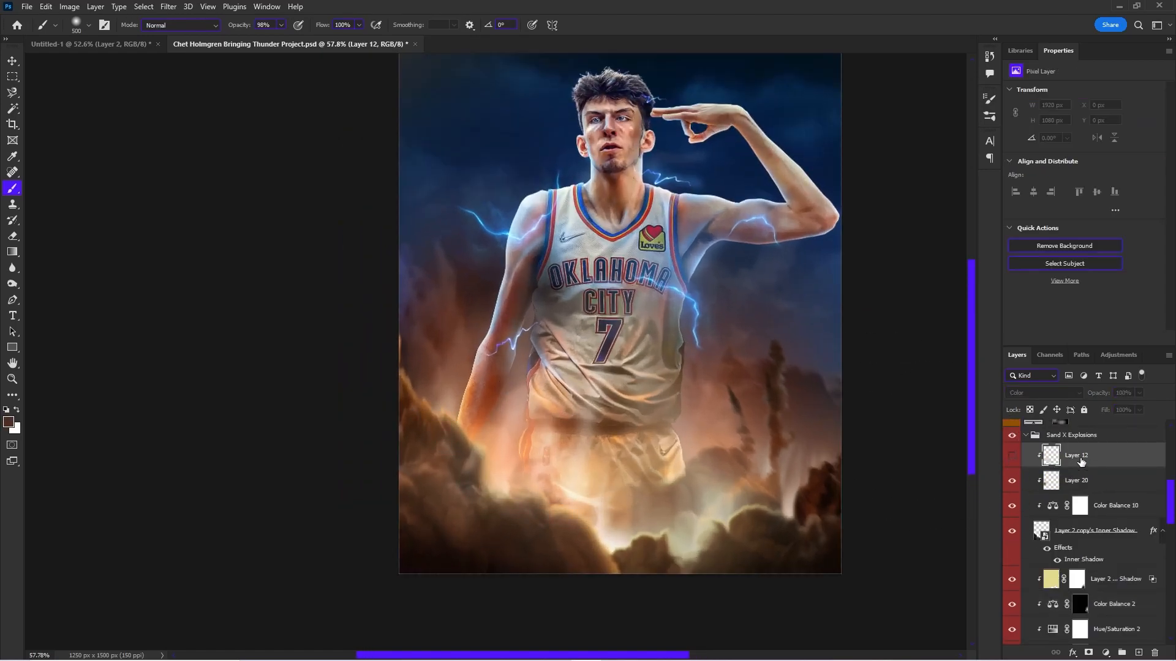
{"action": "key", "text": "Delete"}
{"action": "left_click", "coordinate": [1028, 512]}
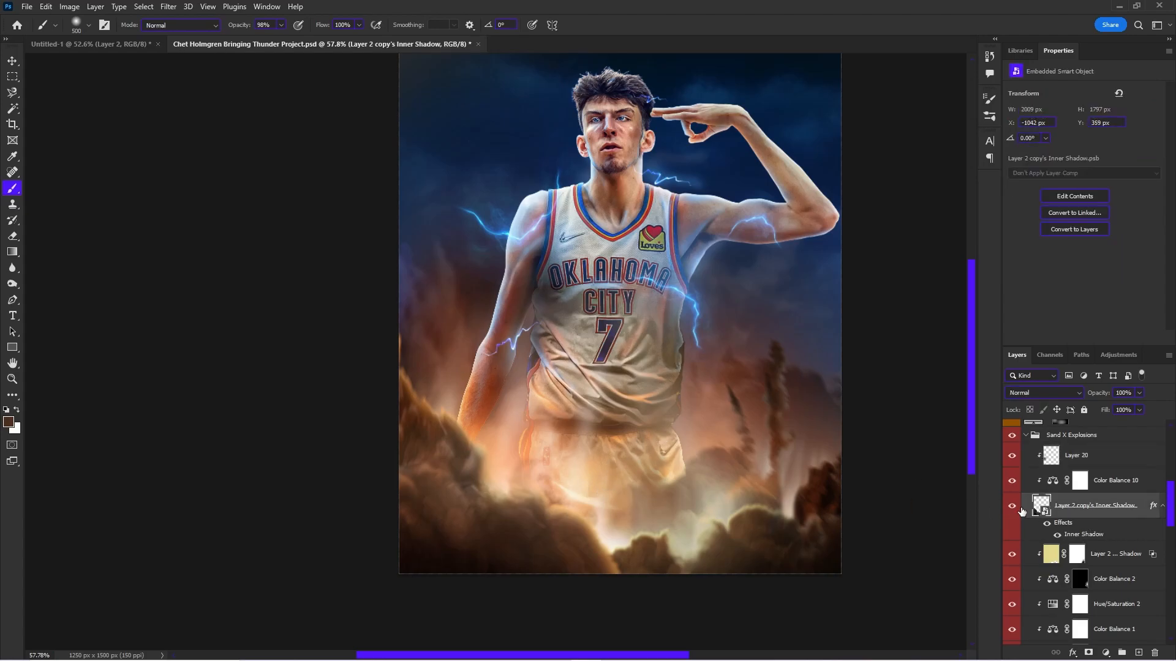
- Check the poster's tones in greyscale with the Value Check layer, and show the Sand Front and CCs groups
{"action": "scroll", "coordinate": [1088, 506], "scroll_direction": "up", "scroll_amount": 2}
{"action": "left_click_drag", "start_coordinate": [1168, 488], "coordinate": [1164, 446]}
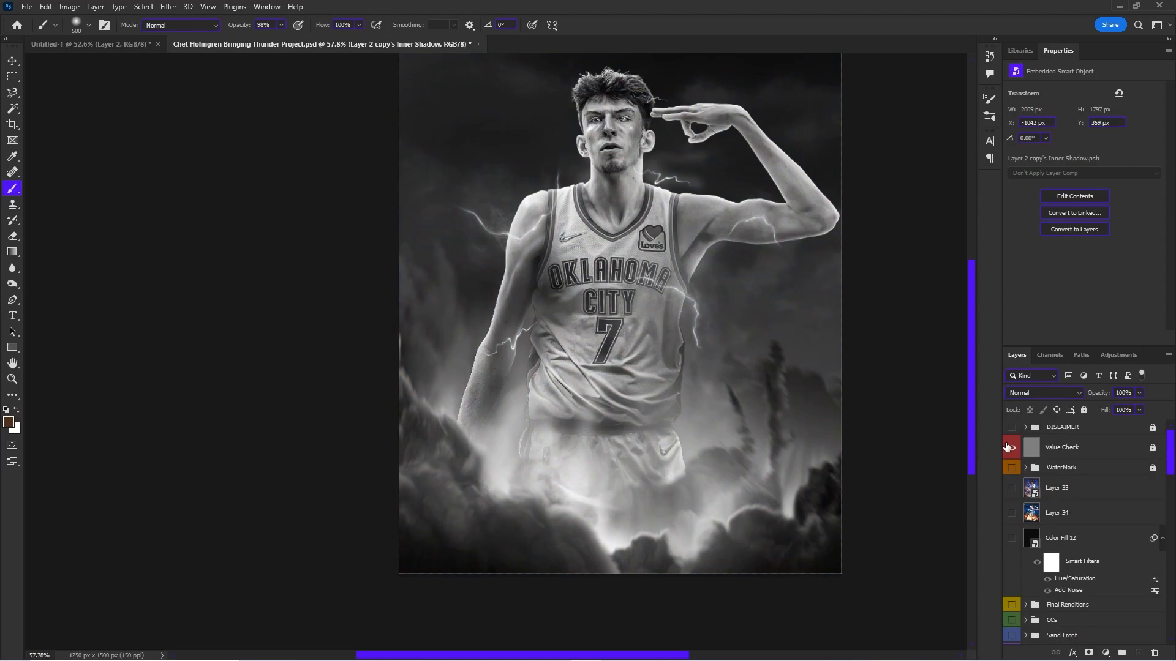
{"action": "scroll", "coordinate": [714, 464], "scroll_direction": "up", "scroll_amount": 2}
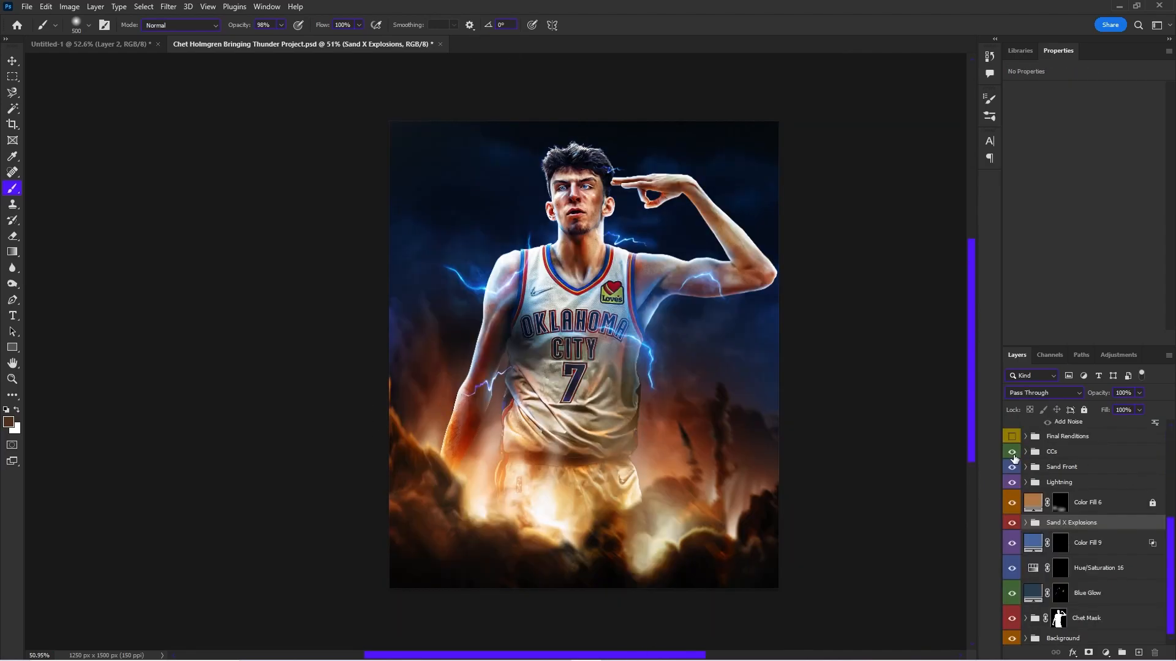
{"action": "scroll", "coordinate": [1083, 490], "scroll_direction": "up", "scroll_amount": 2}
{"action": "scroll", "coordinate": [1034, 538], "scroll_direction": "up", "scroll_amount": 1}
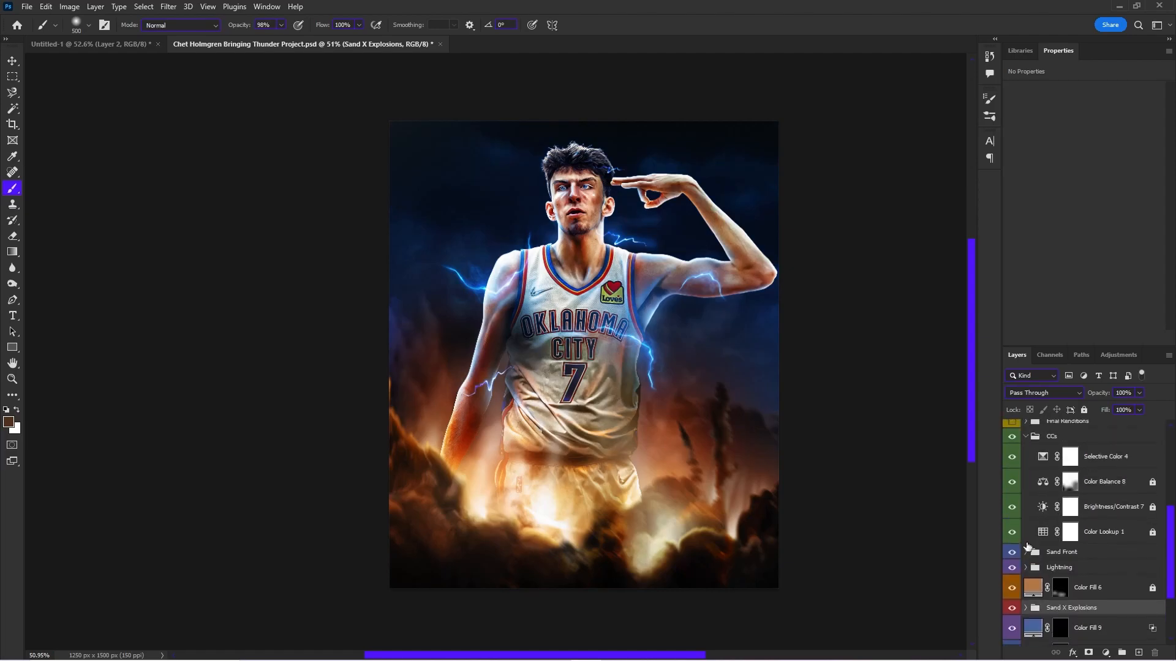
- Compare the poster with and without the Lightning group and Color Lookup 1, and view the Color Lookup settings
{"action": "left_click", "coordinate": [1011, 568]}
{"action": "left_click", "coordinate": [1011, 568]}
{"action": "left_click", "coordinate": [1012, 532]}
{"action": "left_click", "coordinate": [1012, 532]}
{"action": "left_click", "coordinate": [1011, 532]}
{"action": "left_click", "coordinate": [1012, 531]}
{"action": "left_click", "coordinate": [1096, 533]}
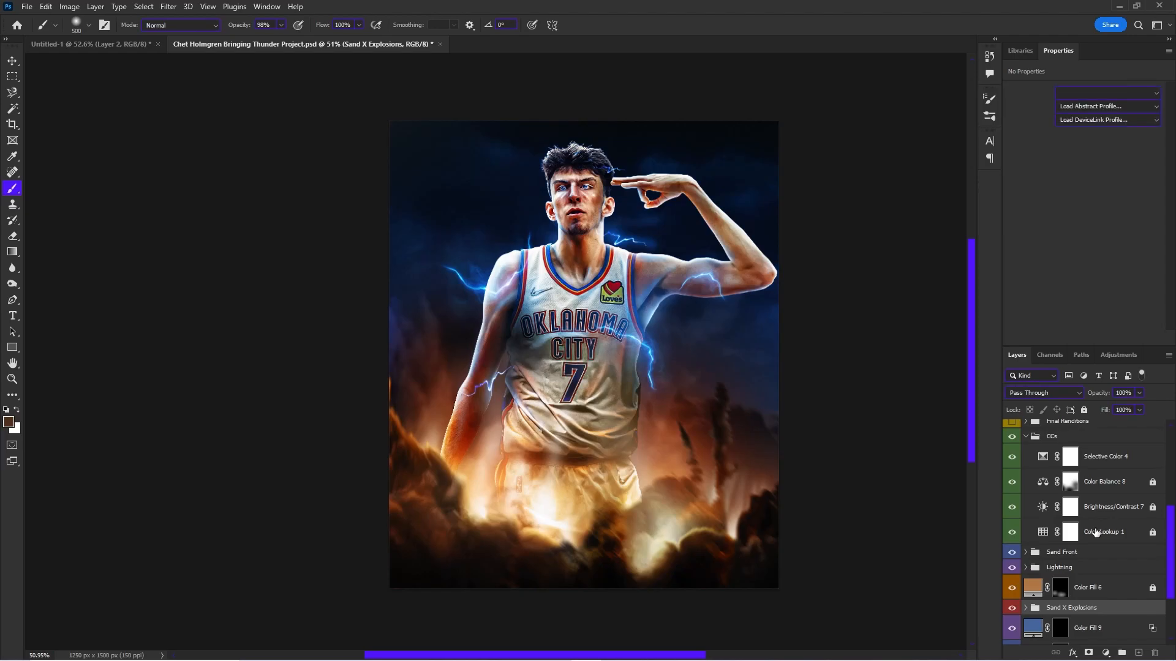
- Compare the poster with and without Brightness/Contrast 7, and view the Color Balance 8 settings
{"action": "left_click", "coordinate": [1012, 507]}
{"action": "left_click", "coordinate": [1012, 507]}
{"action": "left_click", "coordinate": [1011, 508]}
{"action": "left_click", "coordinate": [1011, 508]}
{"action": "left_click", "coordinate": [1012, 508]}
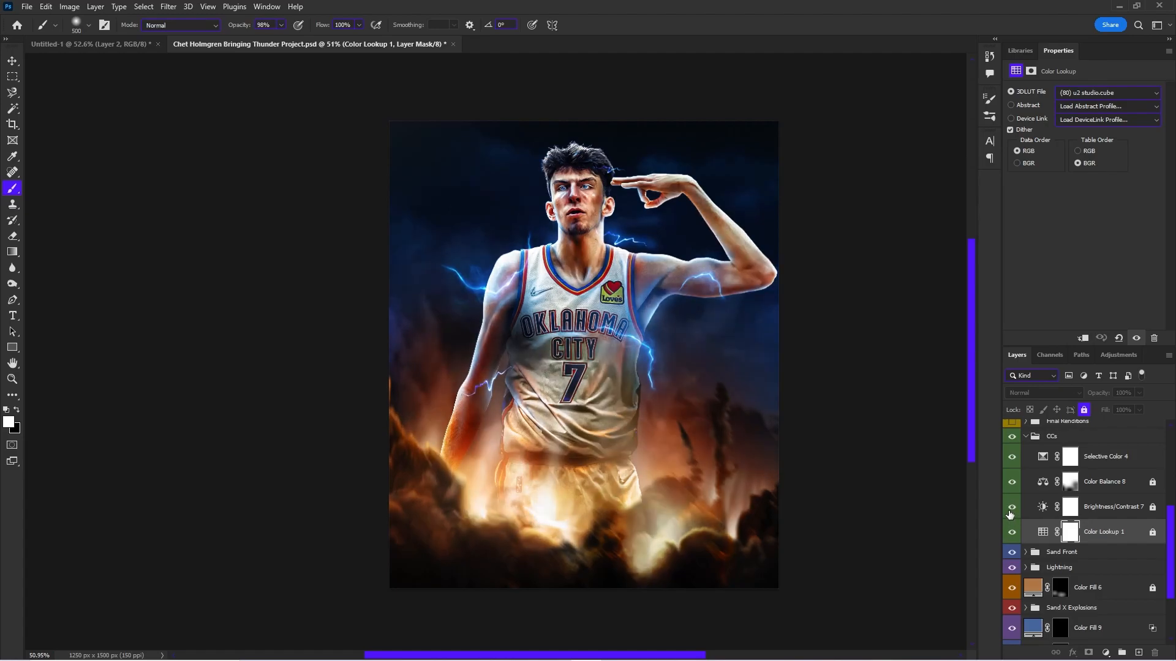
{"action": "left_click", "coordinate": [1102, 483]}
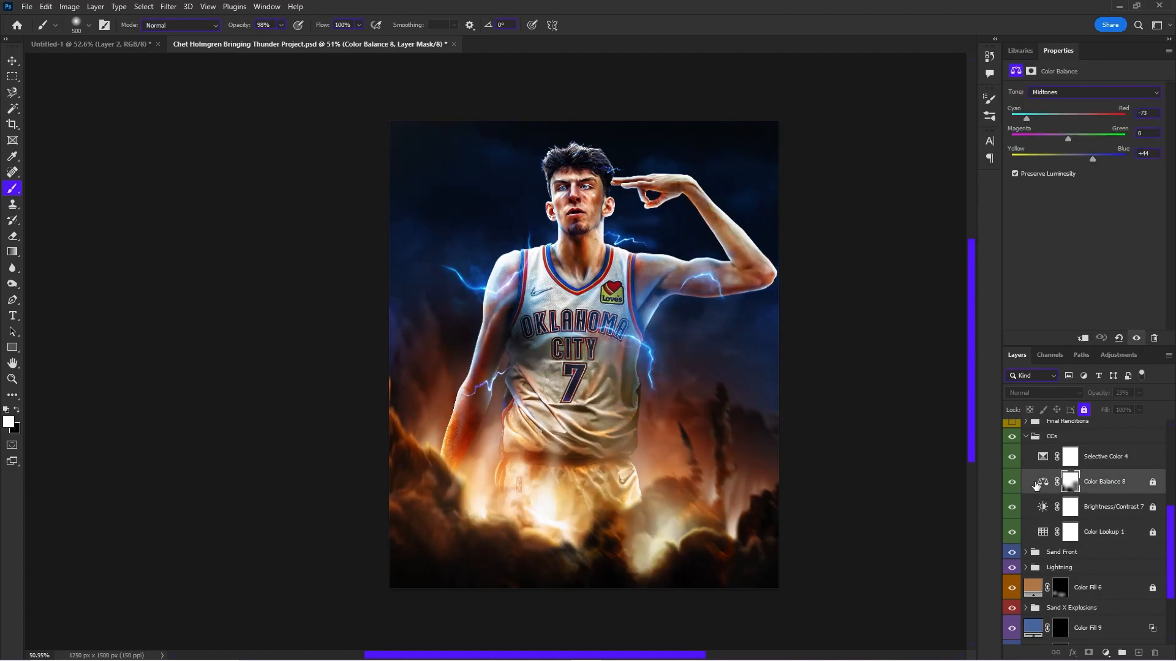
- Compare the poster with and without Selective Color 4, and try a higher Black value for its Reds and undo it
{"action": "left_click", "coordinate": [1097, 464]}
{"action": "left_click", "coordinate": [1011, 458]}
{"action": "left_click", "coordinate": [1011, 459]}
{"action": "left_click", "coordinate": [1011, 459]}
{"action": "left_click", "coordinate": [1011, 458]}
{"action": "left_click", "coordinate": [1012, 459]}
{"action": "left_click", "coordinate": [1116, 454]}
{"action": "left_click_drag", "start_coordinate": [1081, 204], "coordinate": [1104, 203]}
{"action": "key", "text": "ctrl+z"}
- Collapse the CCs group and show the Final Renditions group with the layers above Glitch hidden
{"action": "scroll", "coordinate": [1028, 460], "scroll_direction": "up", "scroll_amount": 1}
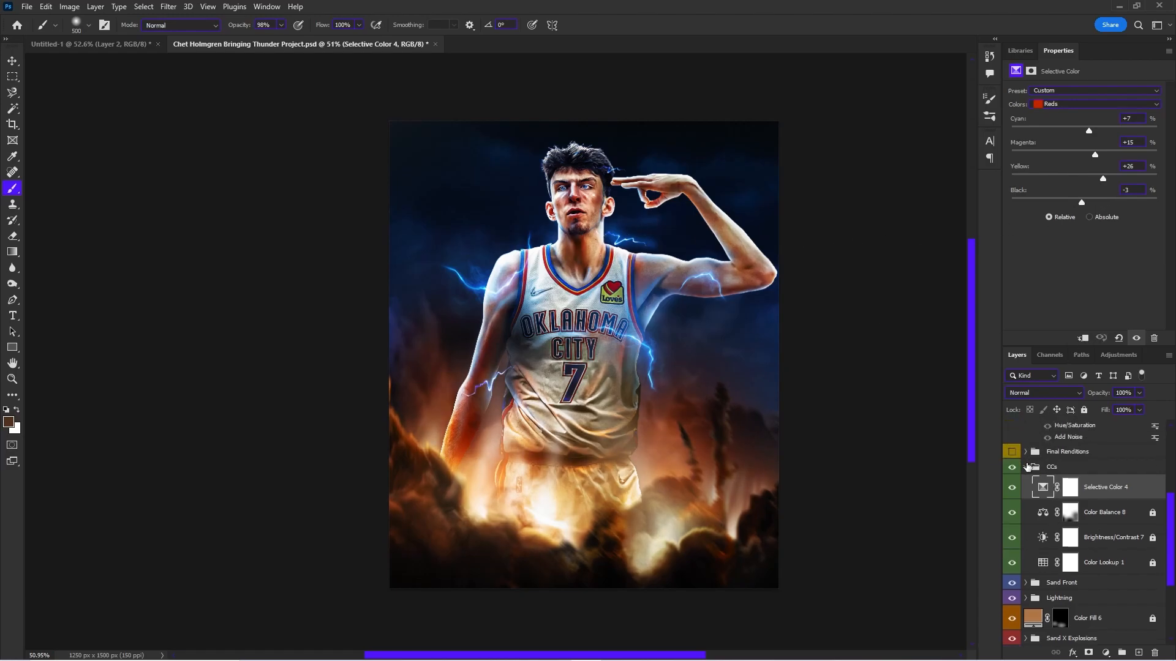
{"action": "left_click", "coordinate": [1026, 468]}
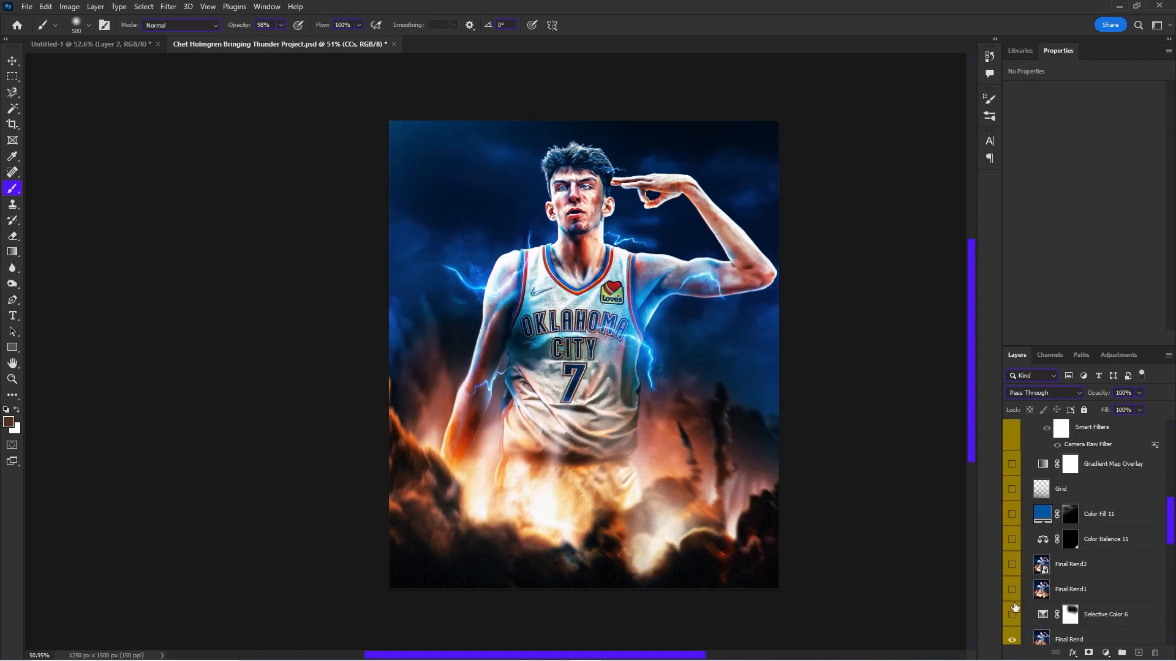
{"action": "scroll", "coordinate": [1015, 607], "scroll_direction": "down", "scroll_amount": 5}
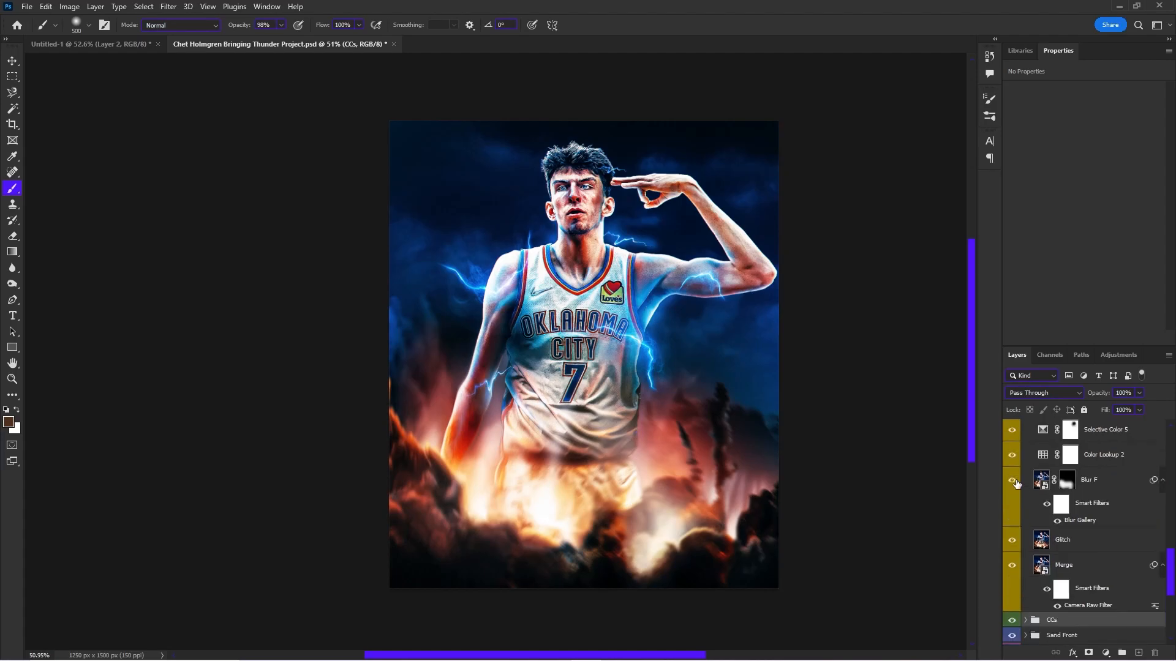
{"action": "left_click_drag", "start_coordinate": [1012, 481], "coordinate": [1029, 579]}
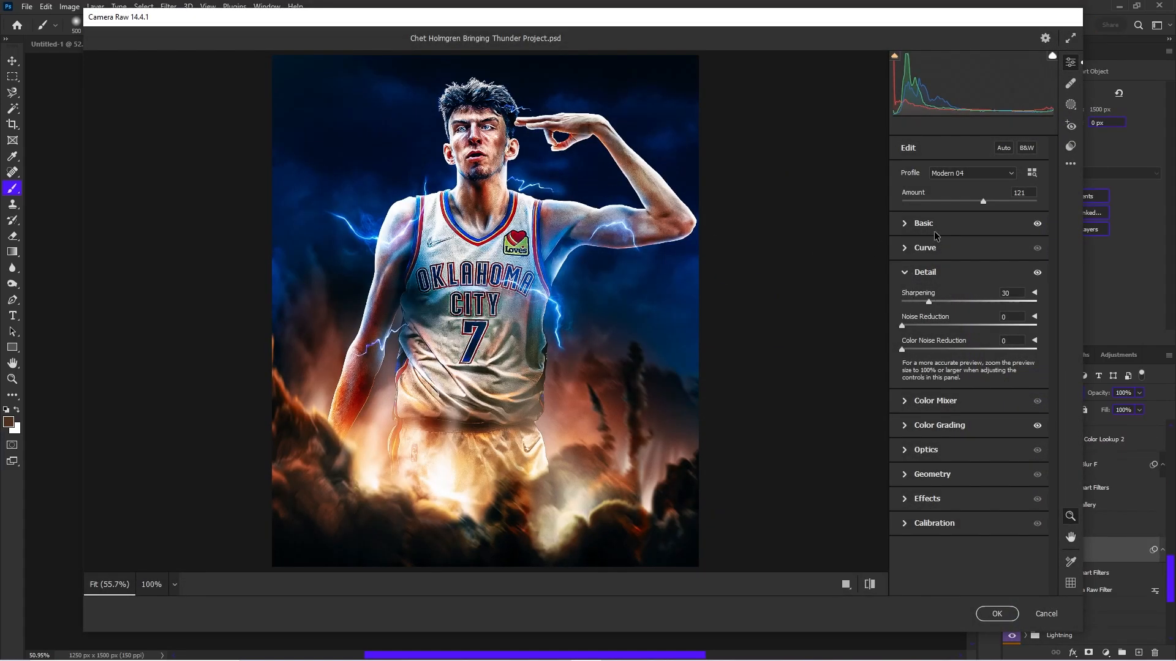
- Review the profile, Basic and Color Grading settings of the Merge layer's Camera Raw Filter, and close the filter
{"action": "left_click", "coordinate": [962, 174]}
{"action": "left_click", "coordinate": [962, 175]}
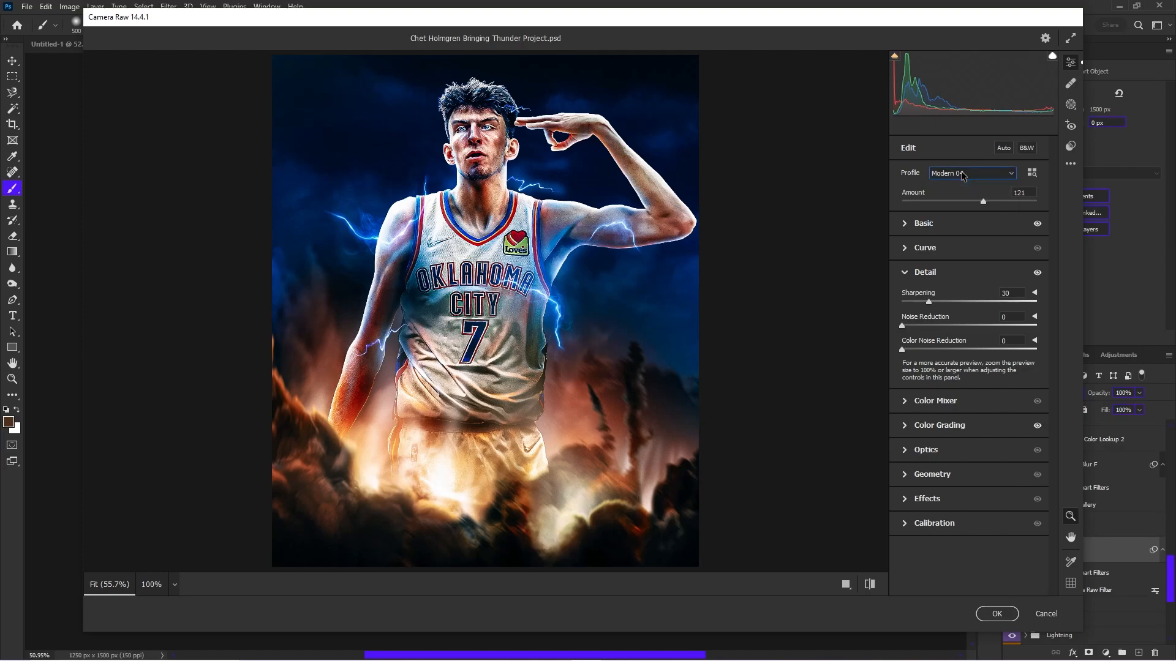
{"action": "left_click", "coordinate": [905, 224]}
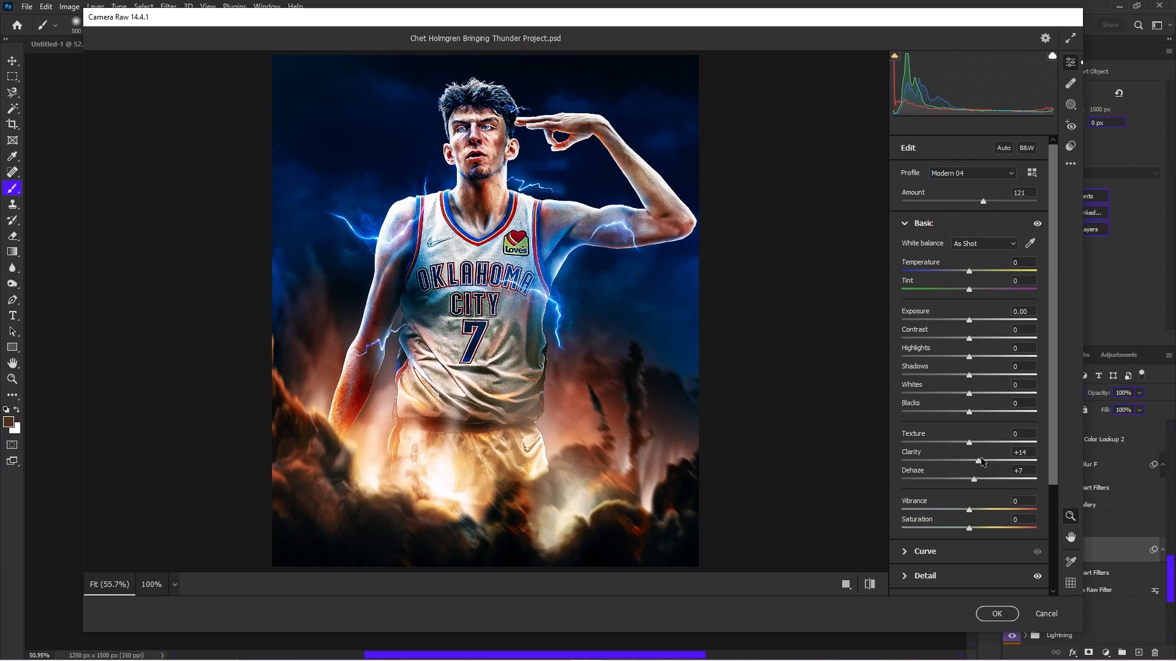
{"action": "scroll", "coordinate": [971, 483], "scroll_direction": "down", "scroll_amount": 3}
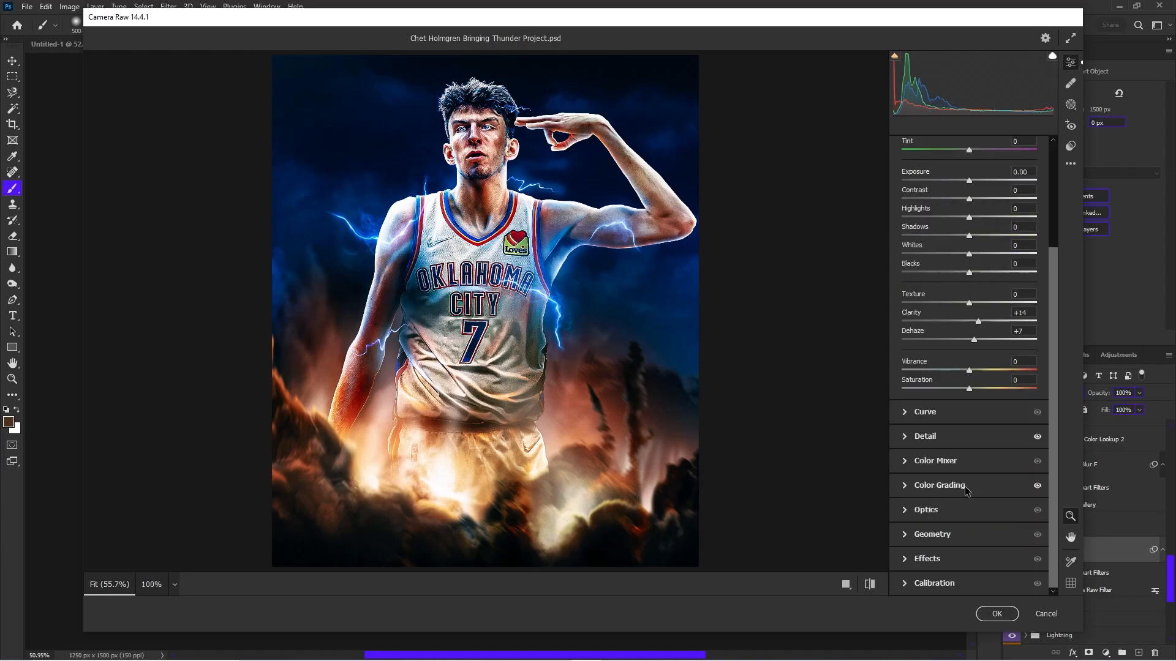
{"action": "left_click", "coordinate": [906, 486]}
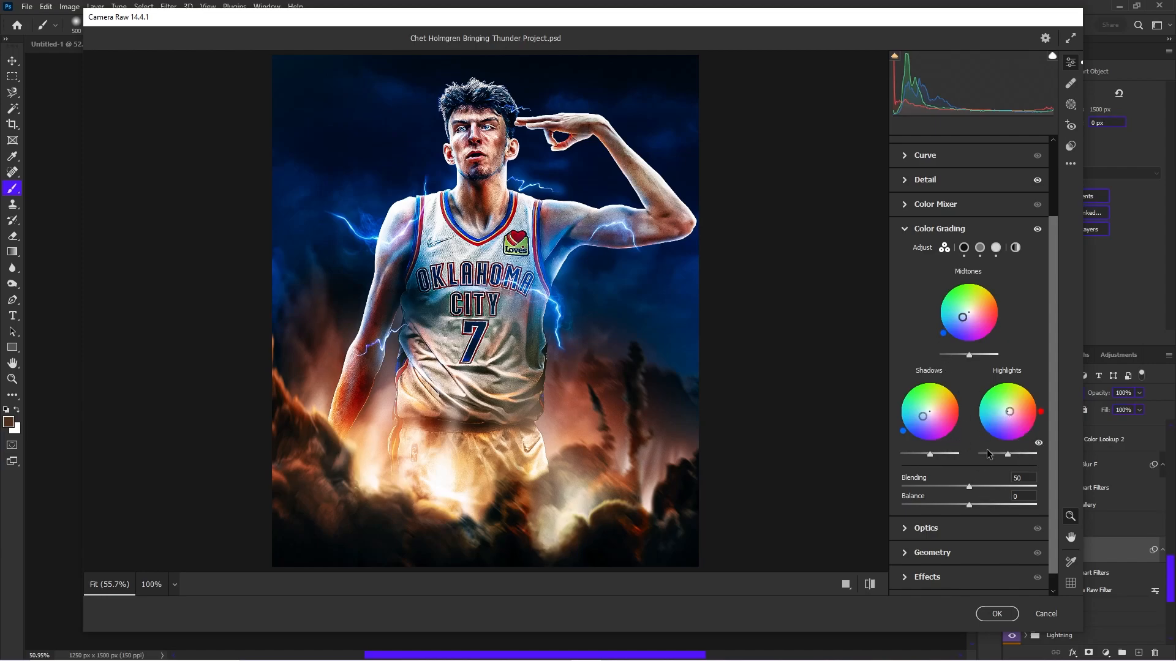
{"action": "left_click", "coordinate": [997, 614]}
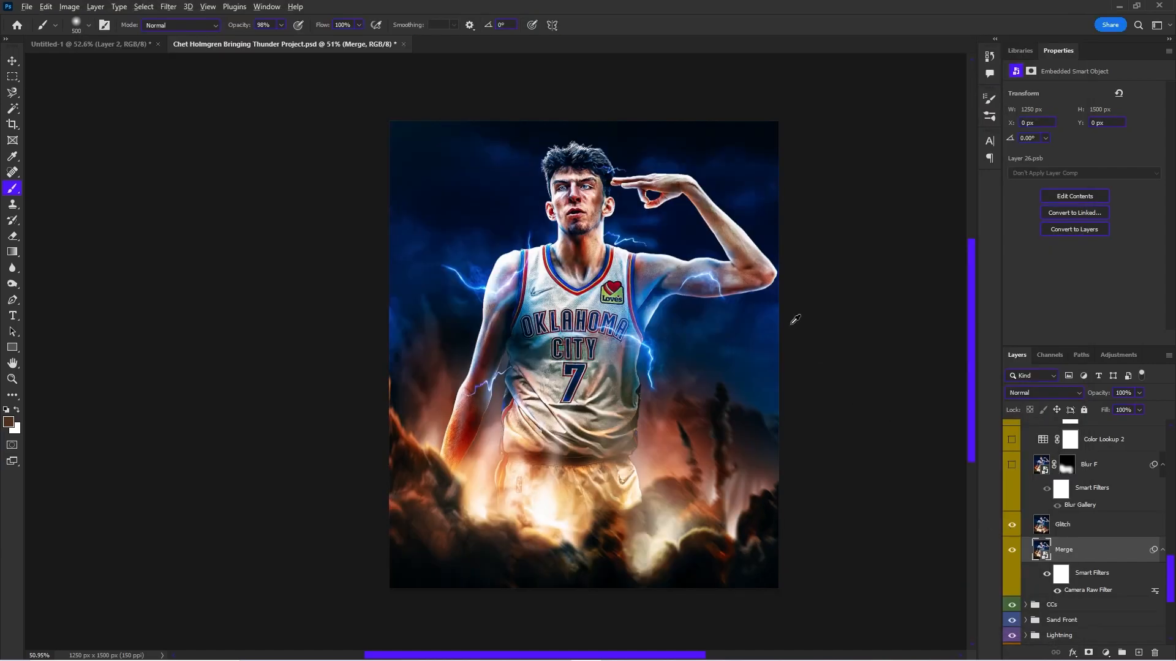
- Examine the Glitch layer's effect on the player's face and jersey up close
{"action": "scroll", "coordinate": [713, 207], "scroll_direction": "up", "scroll_amount": 8}
{"action": "scroll", "coordinate": [571, 257], "scroll_direction": "down", "scroll_amount": 2}
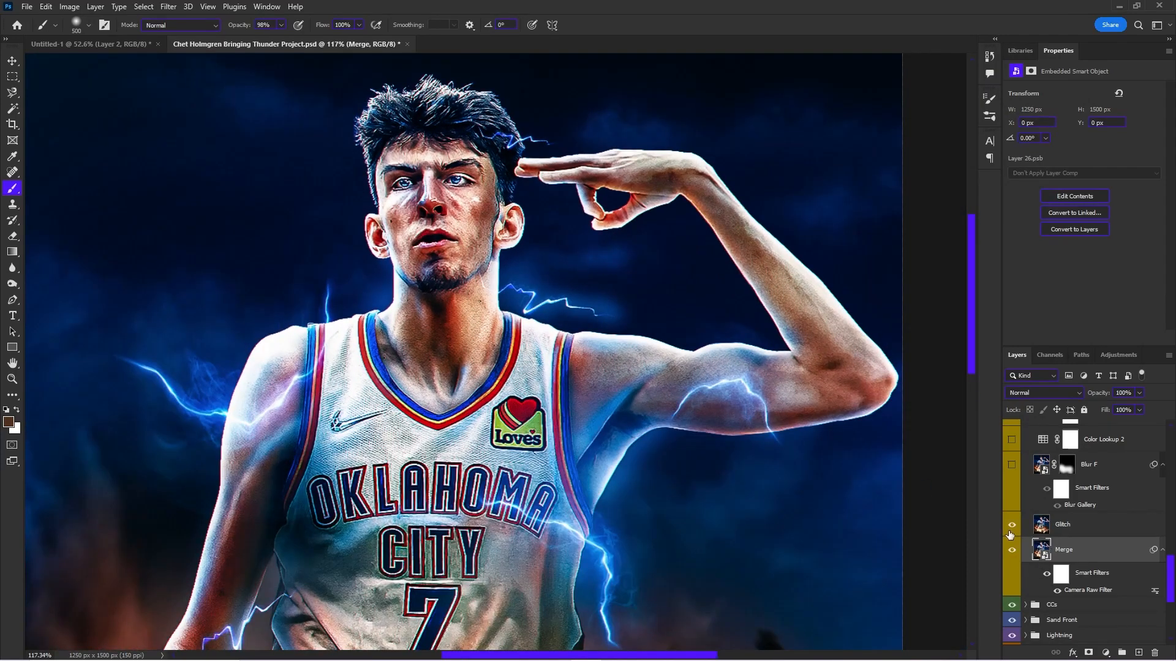
{"action": "left_click", "coordinate": [1042, 530]}
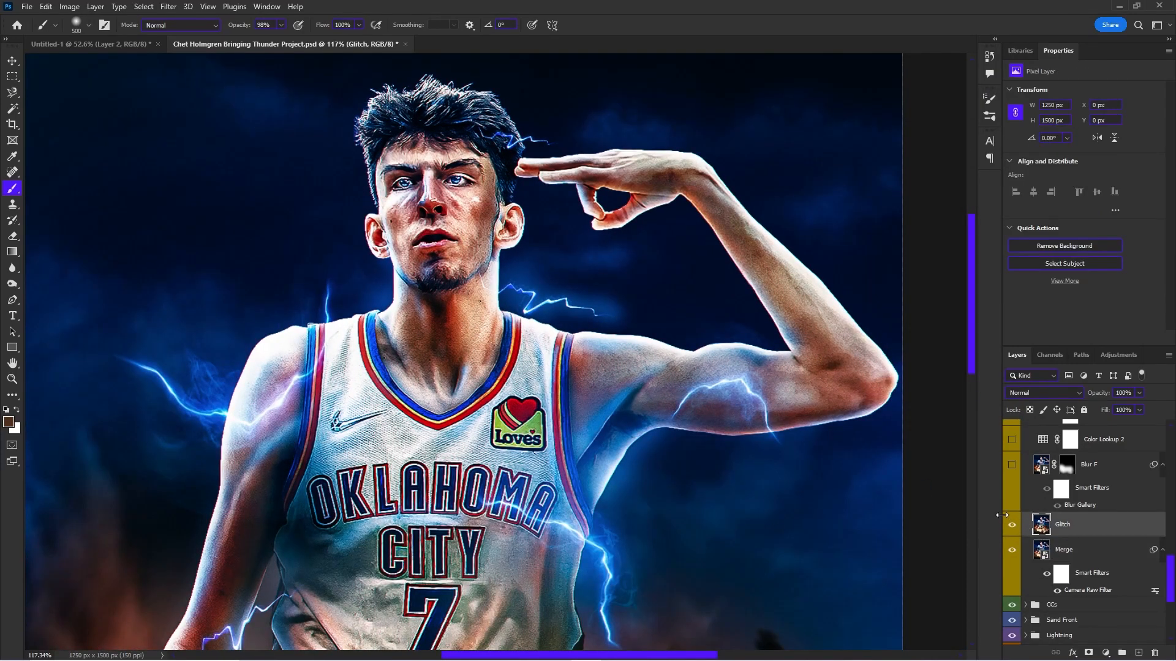
- Show the Blur F layer and compare the lower clouds and shorts with and without its blur
{"action": "left_click", "coordinate": [1076, 477]}
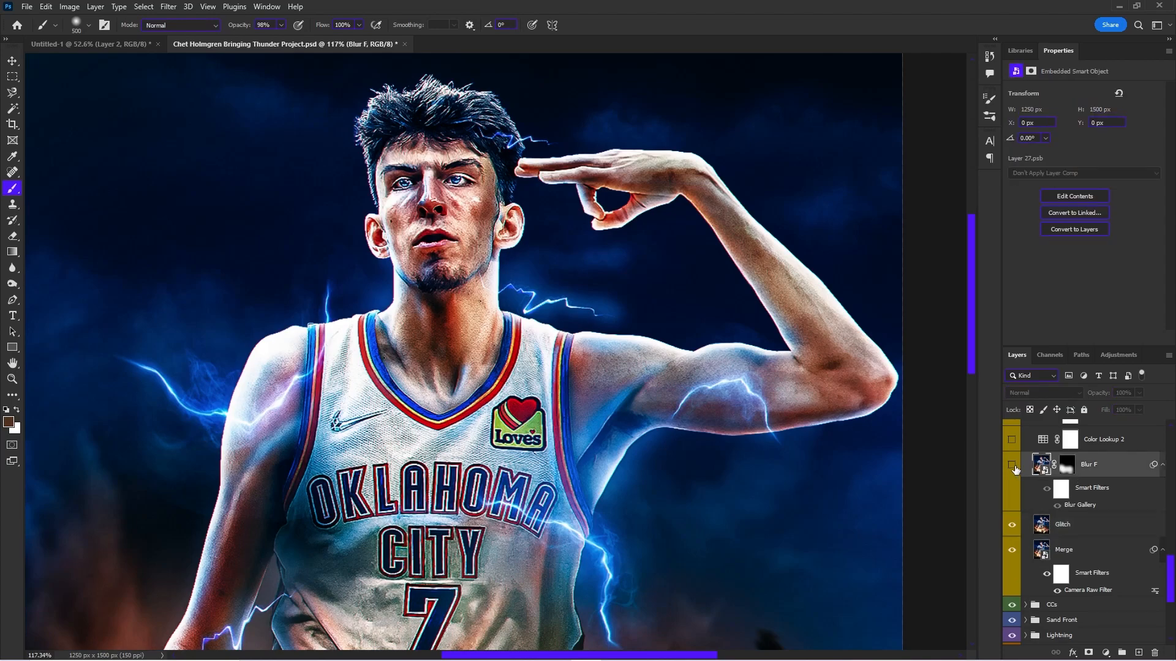
{"action": "left_click", "coordinate": [1012, 466]}
{"action": "scroll", "coordinate": [857, 471], "scroll_direction": "down", "scroll_amount": 4}
{"action": "scroll", "coordinate": [689, 539], "scroll_direction": "up", "scroll_amount": 2}
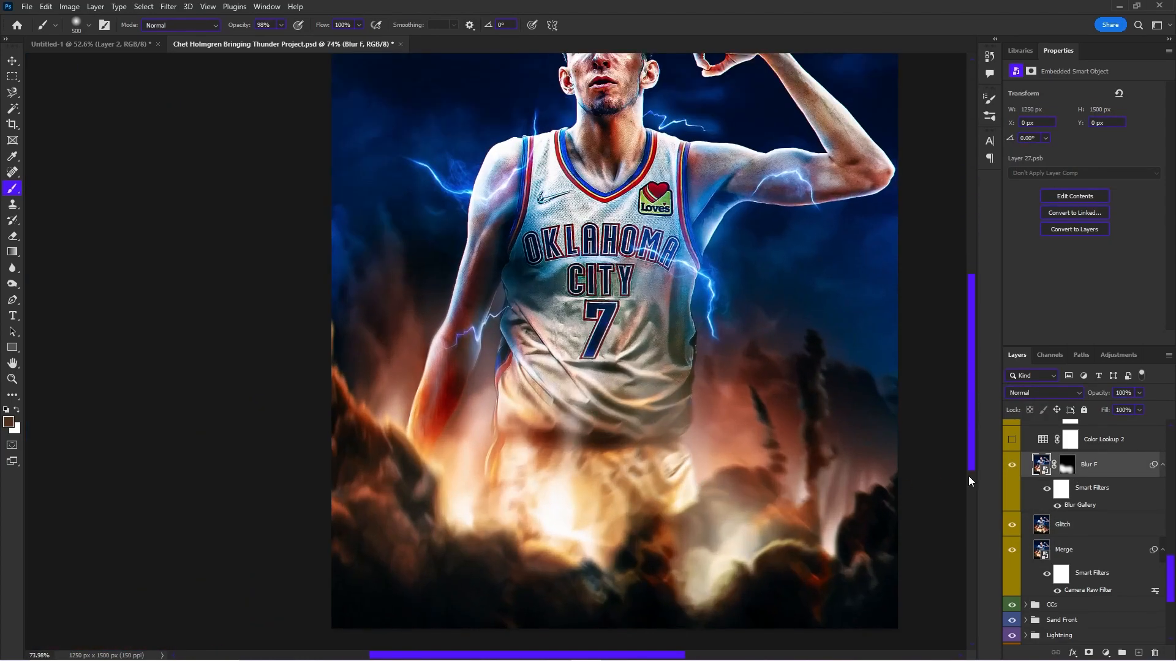
{"action": "left_click", "coordinate": [1017, 465]}
{"action": "left_click", "coordinate": [1017, 465]}
{"action": "left_click", "coordinate": [1012, 467]}
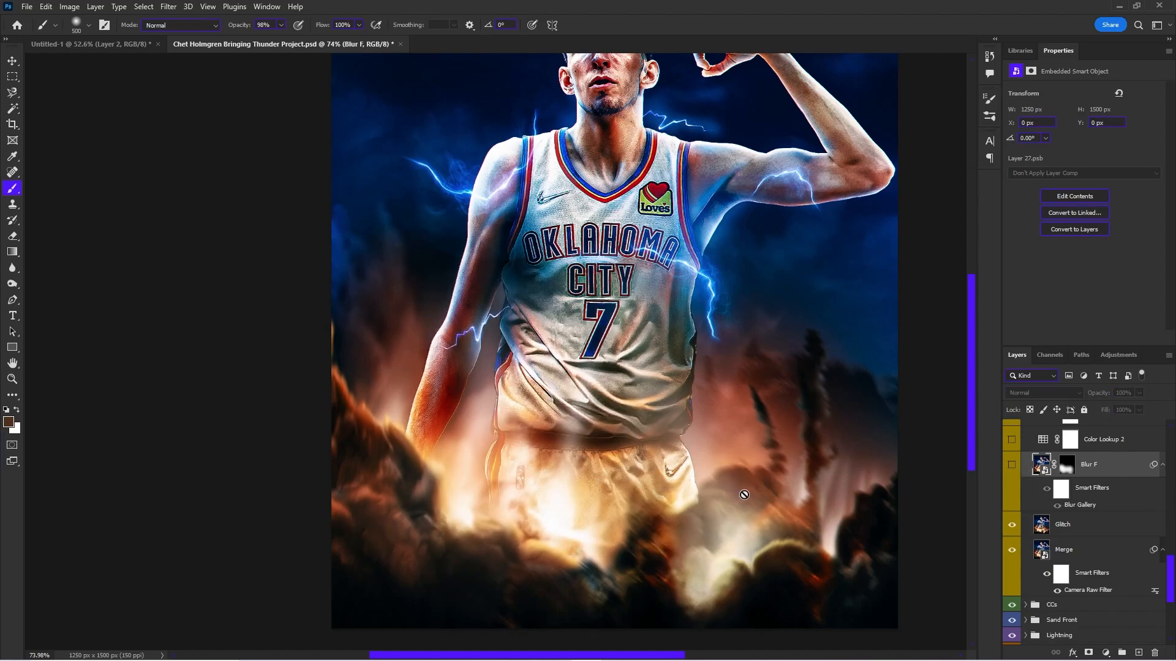
{"action": "left_click", "coordinate": [1013, 468]}
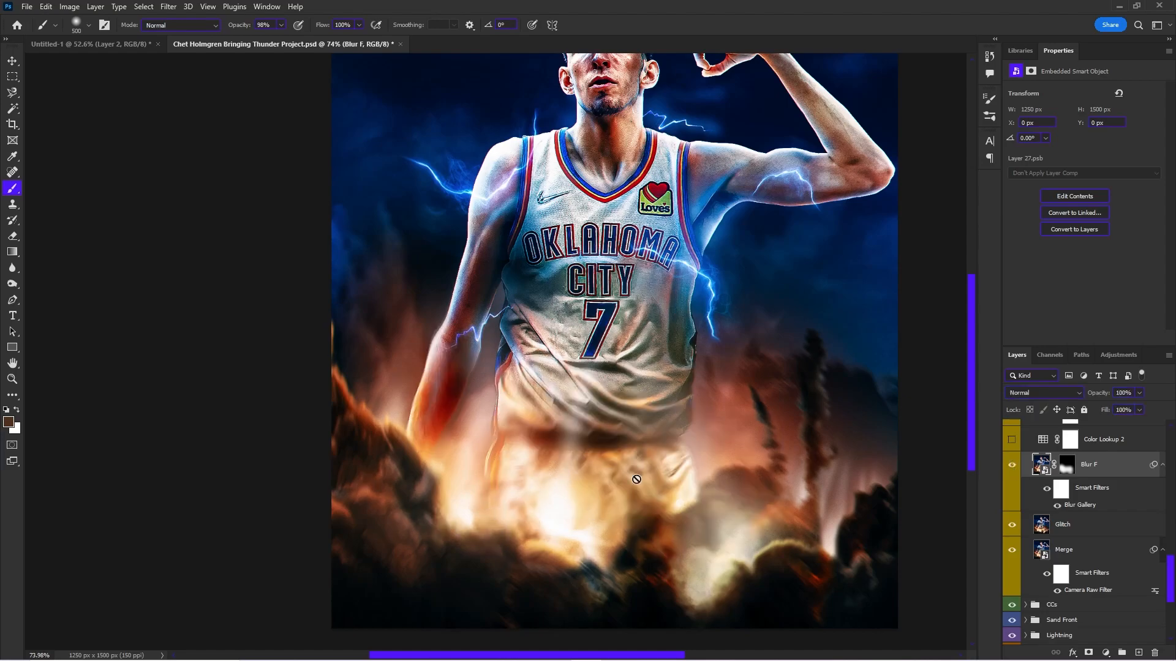
- Show Color Lookup 2, Selective Color 5 and Brightness/Contrast 9, and view the Brightness/Contrast 9 settings
{"action": "scroll", "coordinate": [1090, 498], "scroll_direction": "up", "scroll_amount": 2}
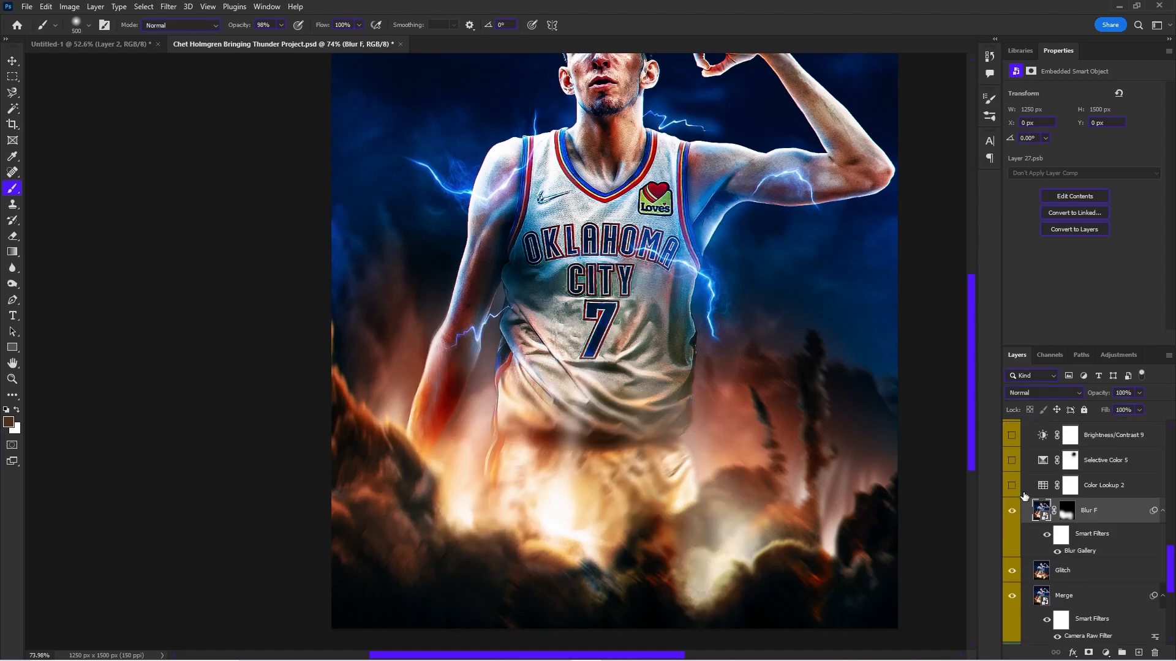
{"action": "left_click", "coordinate": [1012, 485]}
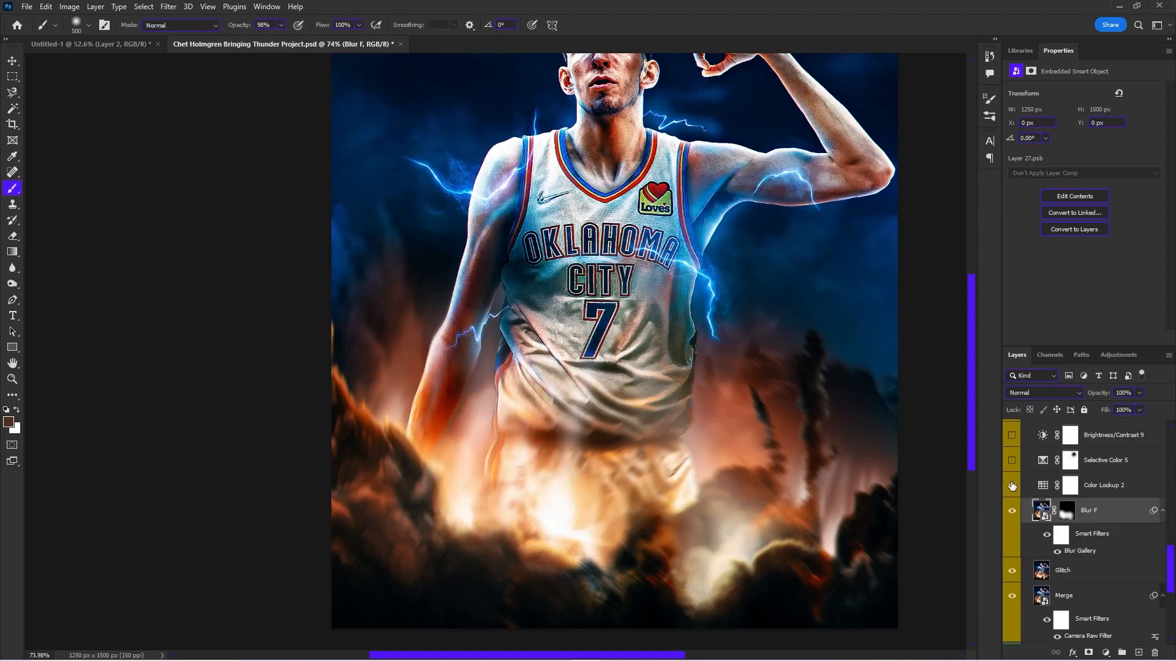
{"action": "scroll", "coordinate": [701, 334], "scroll_direction": "down", "scroll_amount": 3}
{"action": "scroll", "coordinate": [701, 335], "scroll_direction": "up", "scroll_amount": 2}
{"action": "scroll", "coordinate": [1068, 522], "scroll_direction": "up", "scroll_amount": 2}
{"action": "left_click", "coordinate": [1012, 506]}
{"action": "left_click", "coordinate": [1012, 482]}
{"action": "left_click", "coordinate": [1096, 492]}
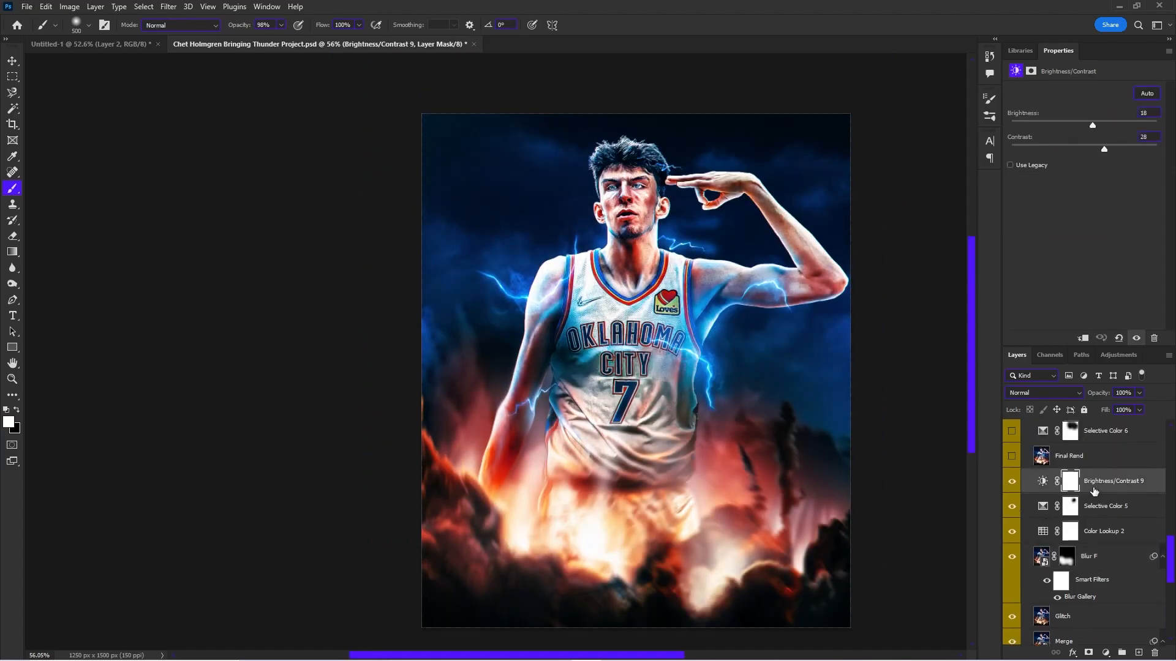
- Show the Final Renditions layers from Final Rend up to Color Fill 11, checking the blue fill's effect
{"action": "scroll", "coordinate": [1066, 489], "scroll_direction": "up", "scroll_amount": 1}
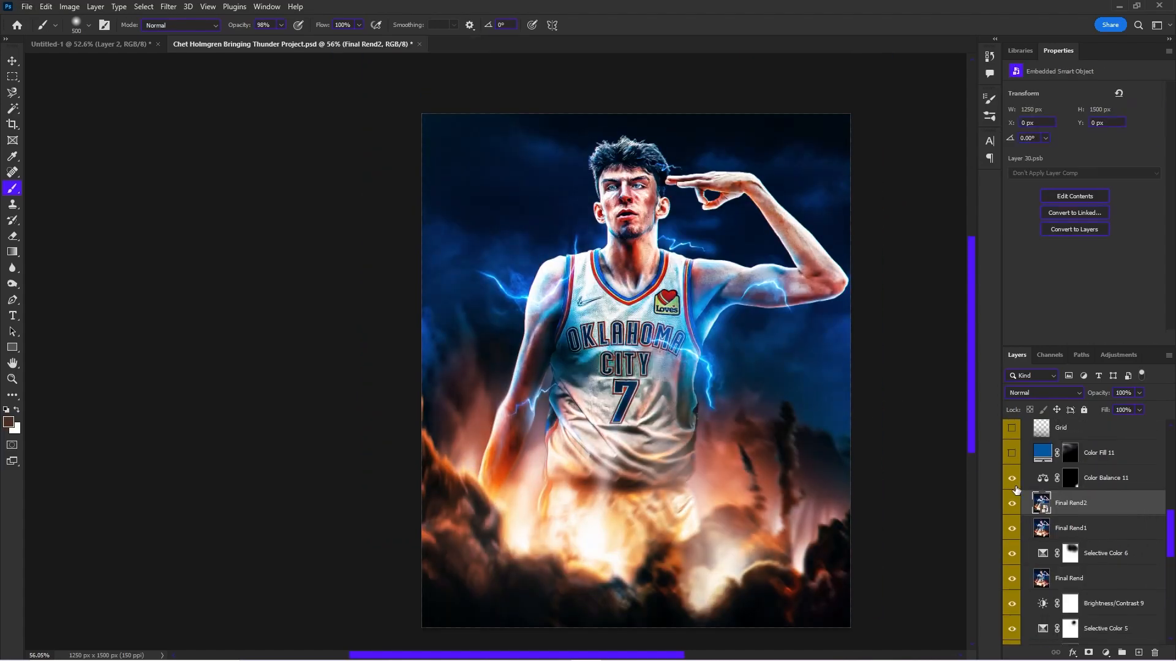
{"action": "left_click", "coordinate": [1012, 452]}
{"action": "scroll", "coordinate": [1004, 531], "scroll_direction": "up", "scroll_amount": 1}
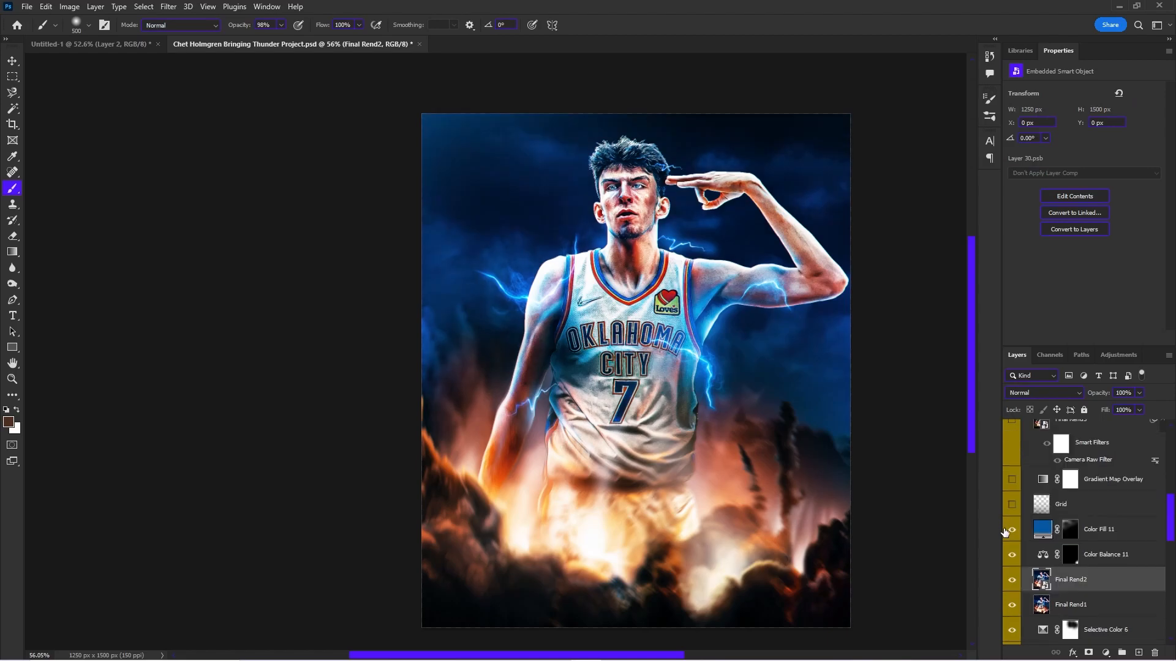
{"action": "left_click", "coordinate": [1011, 530]}
- Show the Grid and Gradient Map Overlay layers and check the whole poster
{"action": "scroll", "coordinate": [629, 407], "scroll_direction": "up", "scroll_amount": 4}
{"action": "scroll", "coordinate": [633, 410], "scroll_direction": "down", "scroll_amount": 2}
{"action": "left_click", "coordinate": [1014, 480]}
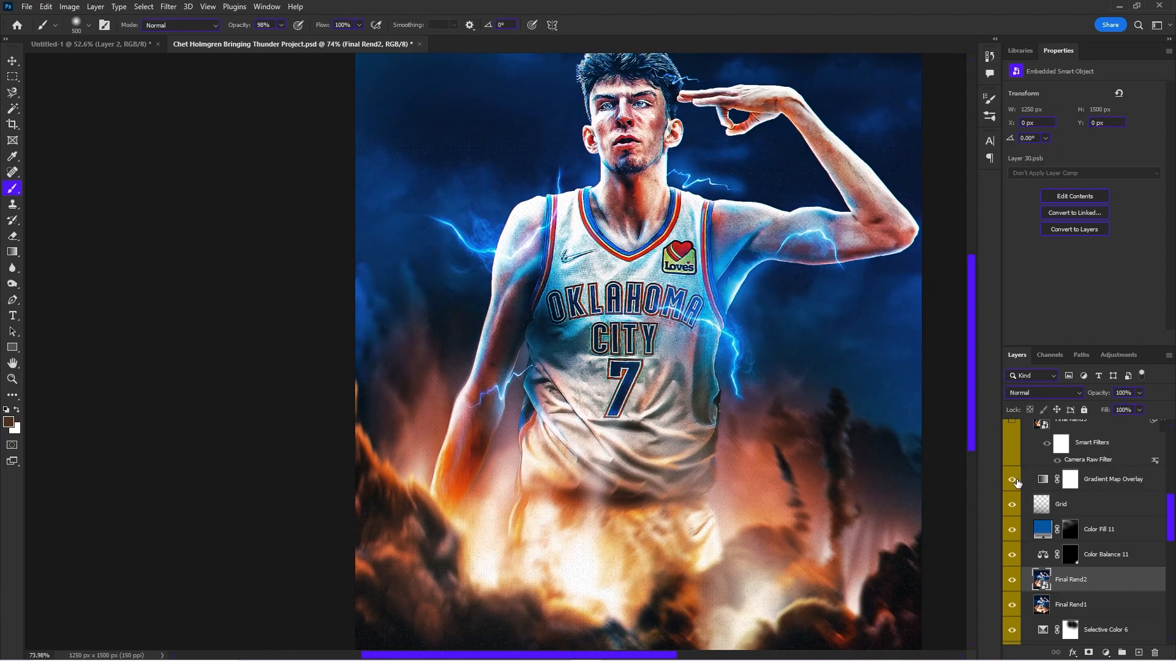
{"action": "scroll", "coordinate": [773, 452], "scroll_direction": "down", "scroll_amount": 2}
{"action": "scroll", "coordinate": [735, 429], "scroll_direction": "up", "scroll_amount": 2}
{"action": "scroll", "coordinate": [844, 465], "scroll_direction": "down", "scroll_amount": 1}
- View the Gradient Map Overlay's gradient in the Gradient Editor, and compare the poster with and without that layer
{"action": "left_click", "coordinate": [1099, 488]}
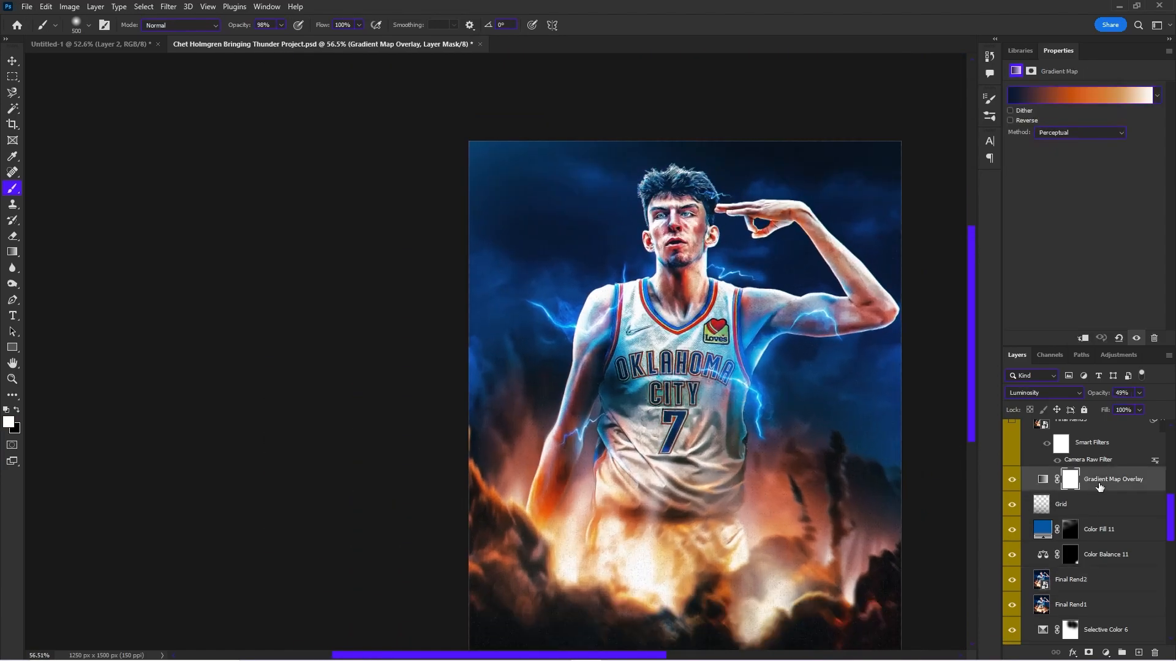
{"action": "left_click", "coordinate": [1068, 96]}
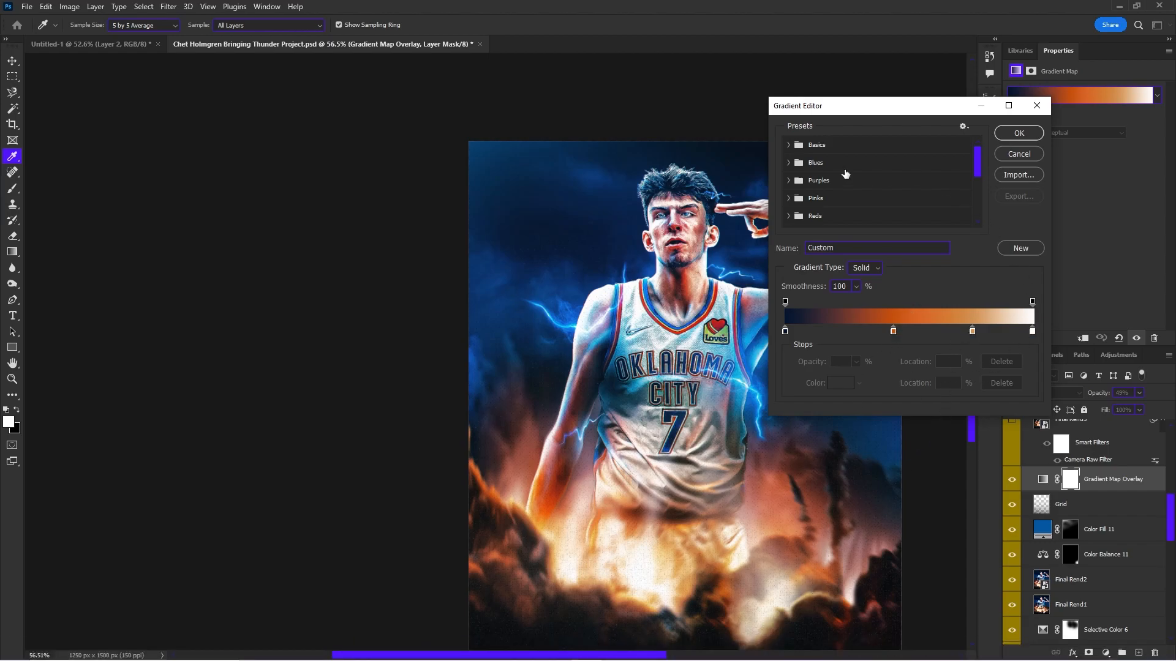
{"action": "left_click", "coordinate": [1026, 131]}
{"action": "left_click", "coordinate": [1012, 481]}
{"action": "left_click", "coordinate": [1011, 480]}
{"action": "left_click", "coordinate": [1012, 480]}
{"action": "left_click", "coordinate": [1012, 481]}
{"action": "left_click", "coordinate": [1011, 480]}
{"action": "left_click", "coordinate": [1011, 481]}
- Show the Final Rend3 layer with its Camera Raw Filter above Gradient Map Overlay
{"action": "scroll", "coordinate": [1058, 483], "scroll_direction": "up", "scroll_amount": 4}
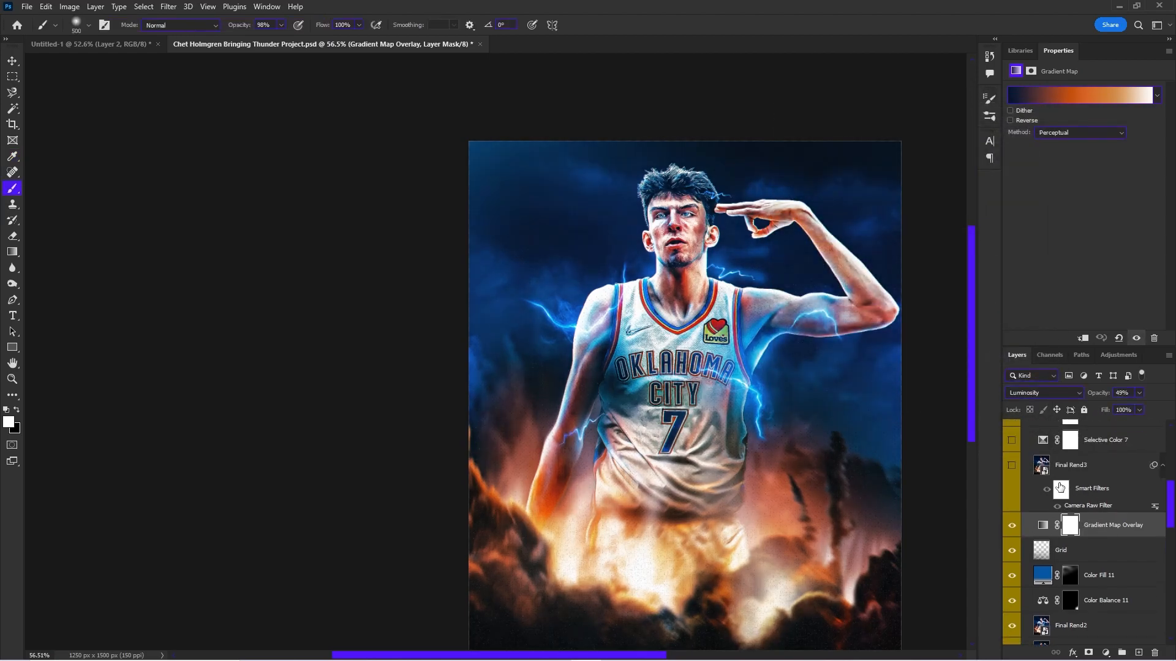
{"action": "left_click", "coordinate": [1010, 478]}
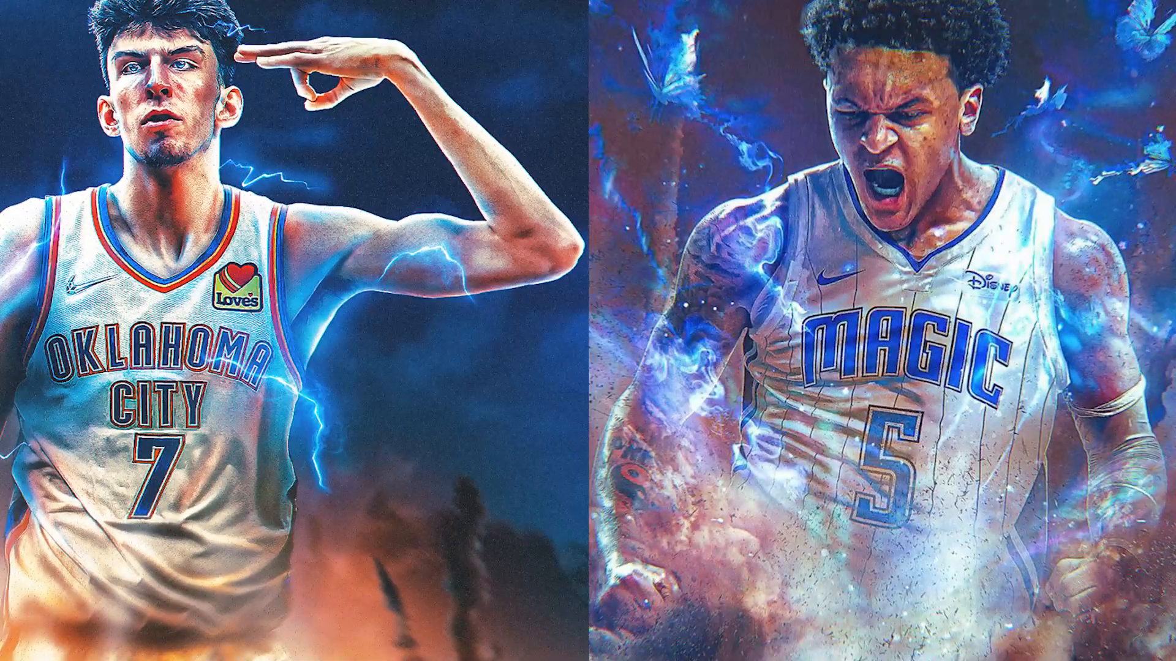